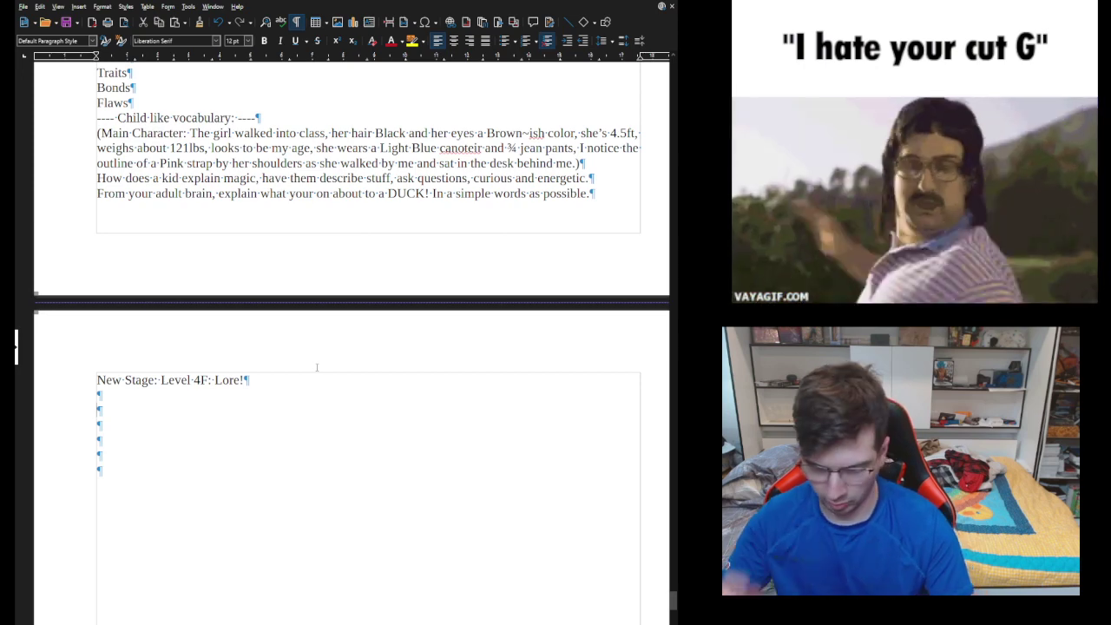
Step: Write the line "The Structure of your Setting and World." beneath the "New Stage: Level 4F: Lore!" heading
type("Structure o")
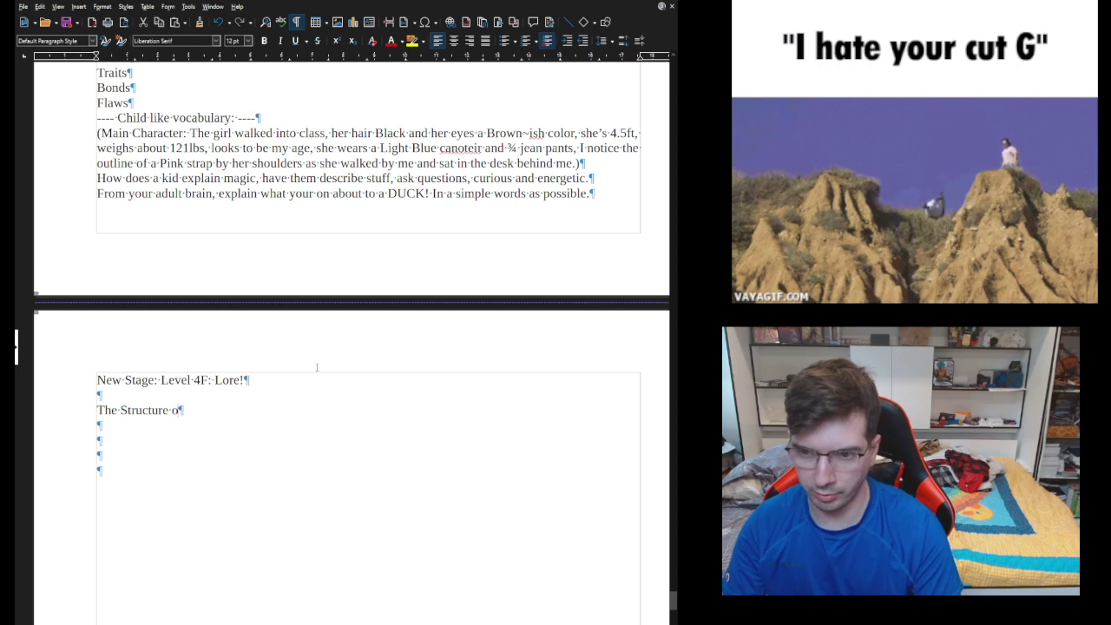
type("f your")
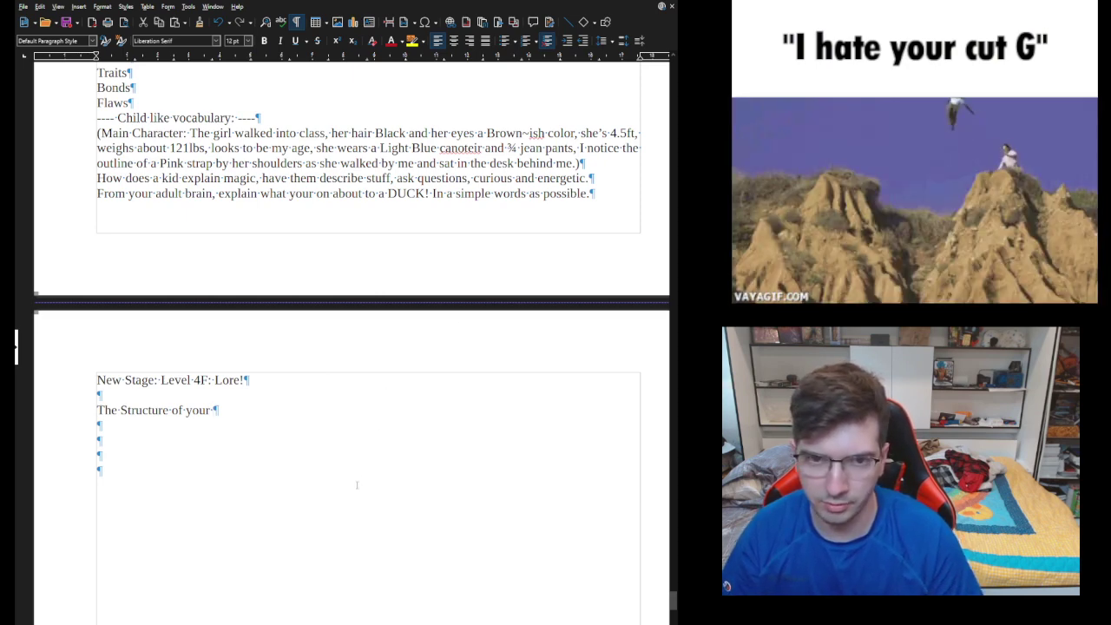
scroll(292, 503, "down", 5)
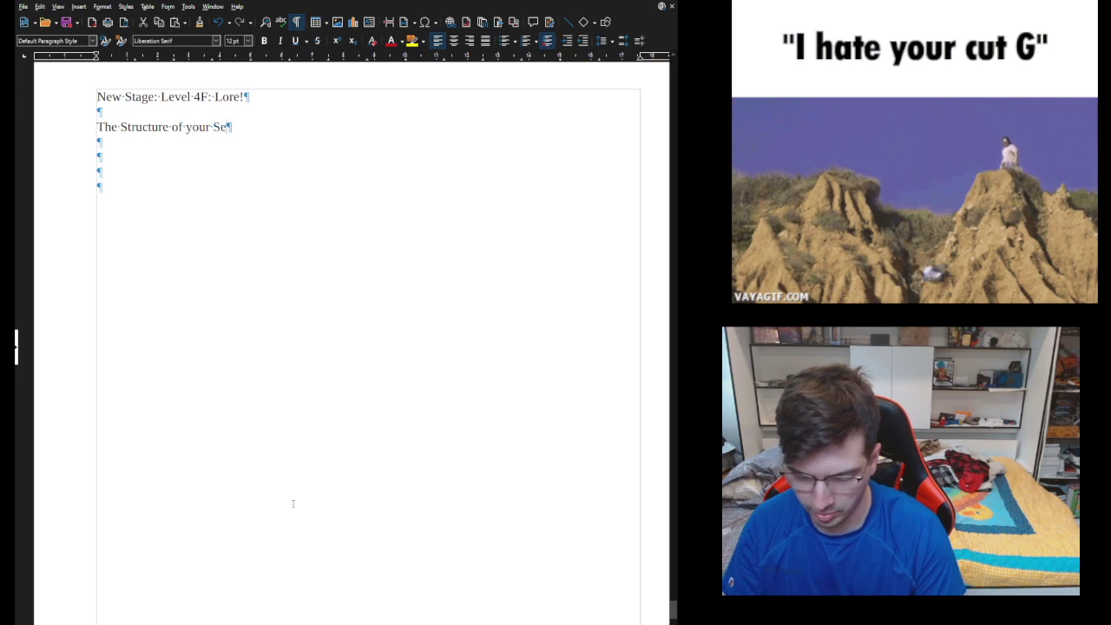
type("tting")
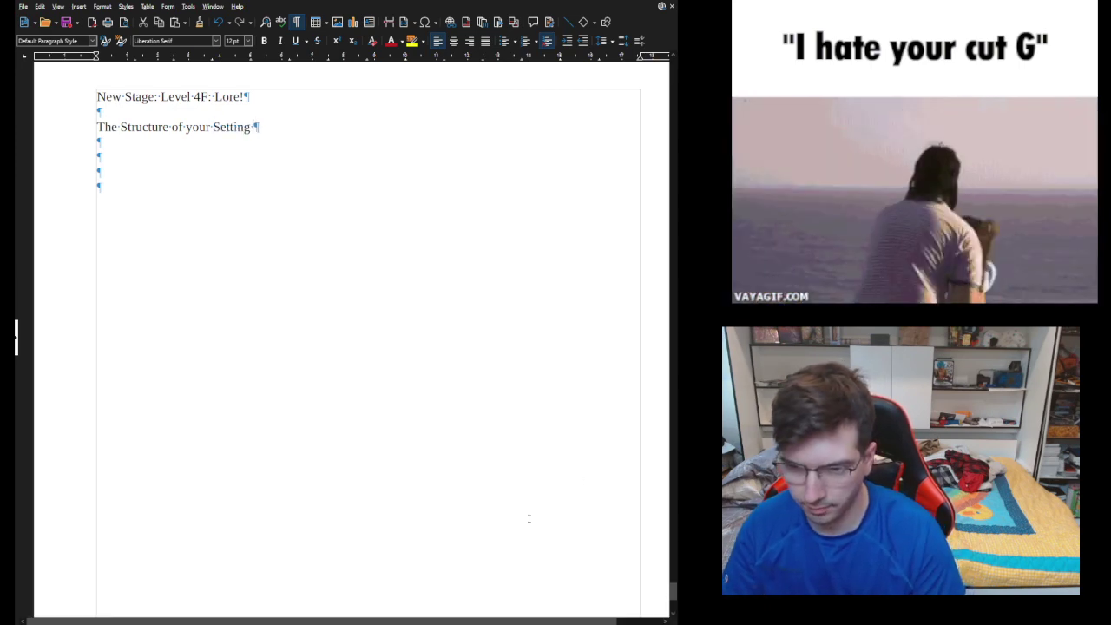
key("alt+Tab")
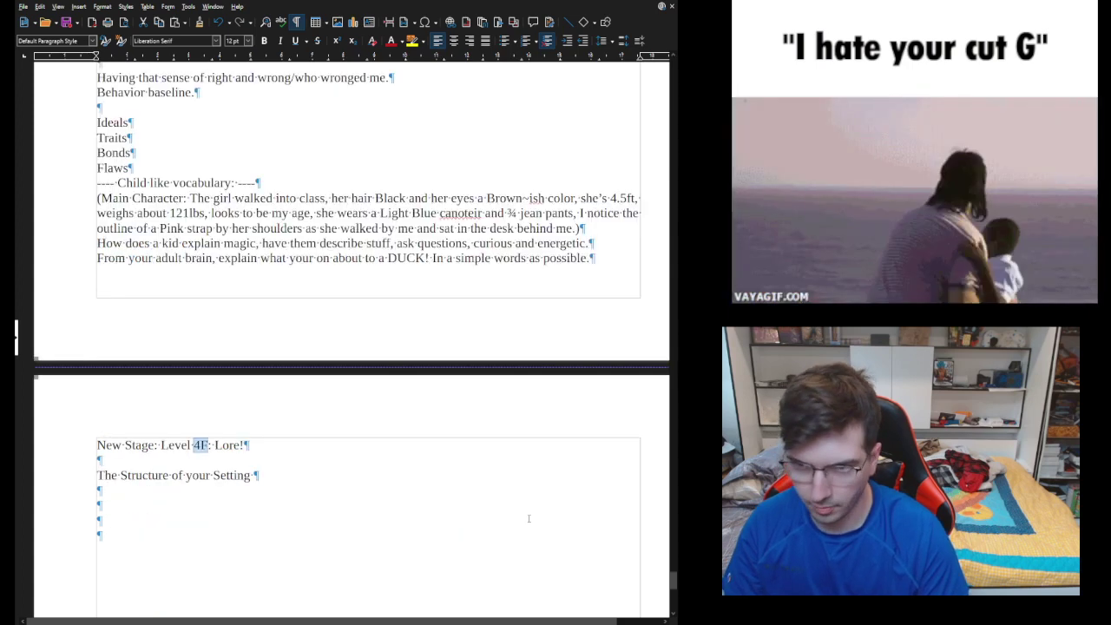
key("alt+Tab")
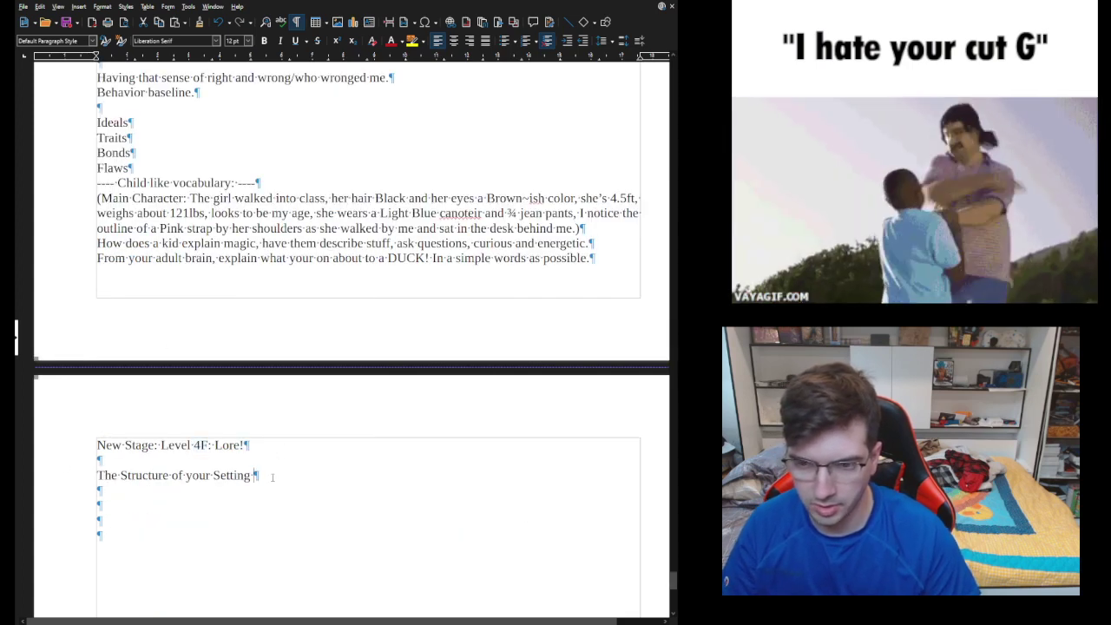
left_click(272, 477)
type("and World")
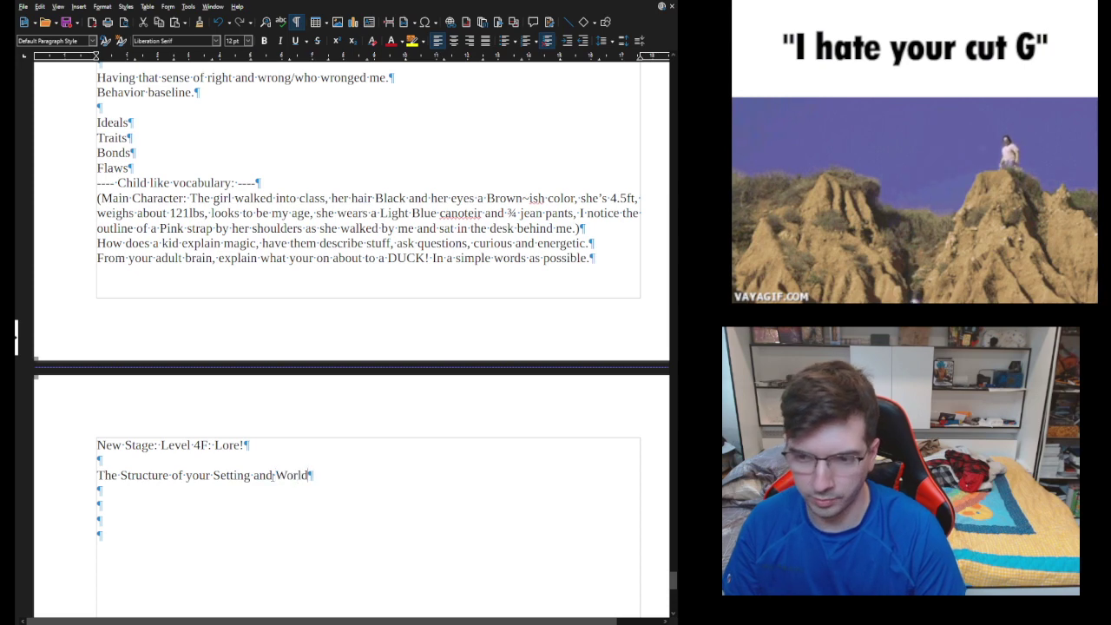
type(".")
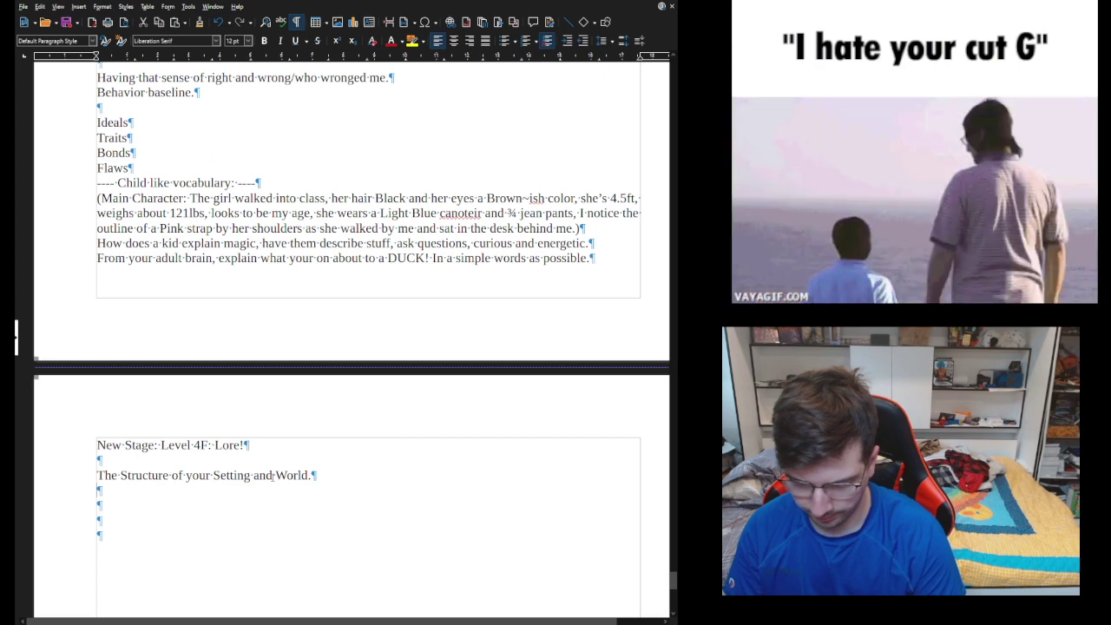
Step: Add "Vairocana's Godly Revival" on the line directly below the Setting and World line
type("Vairocana")
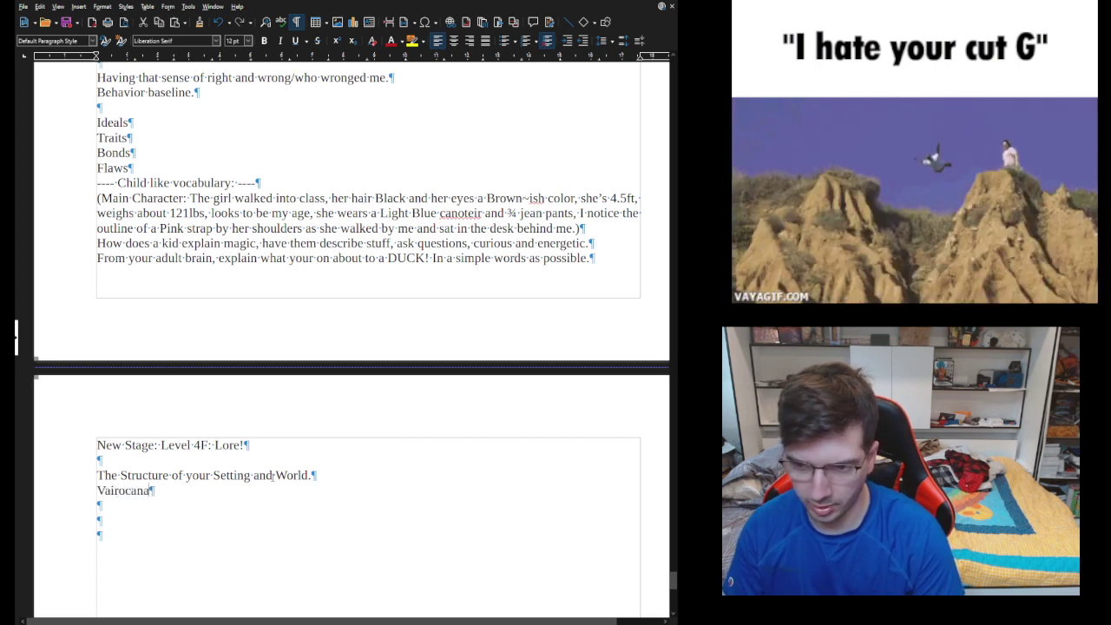
type("'s Go")
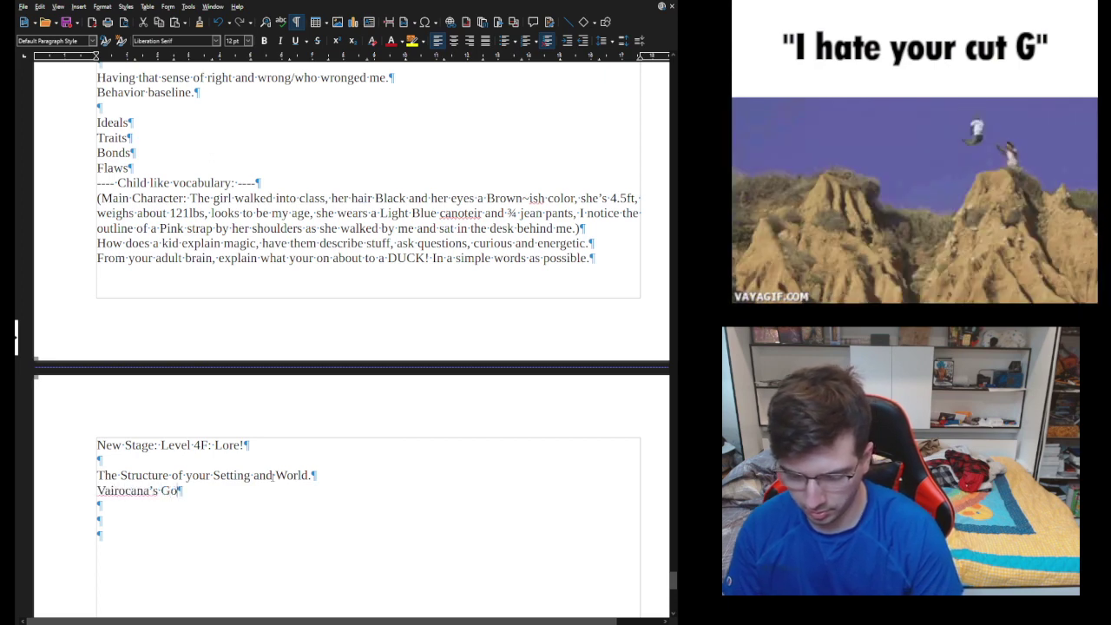
type("dly Revival")
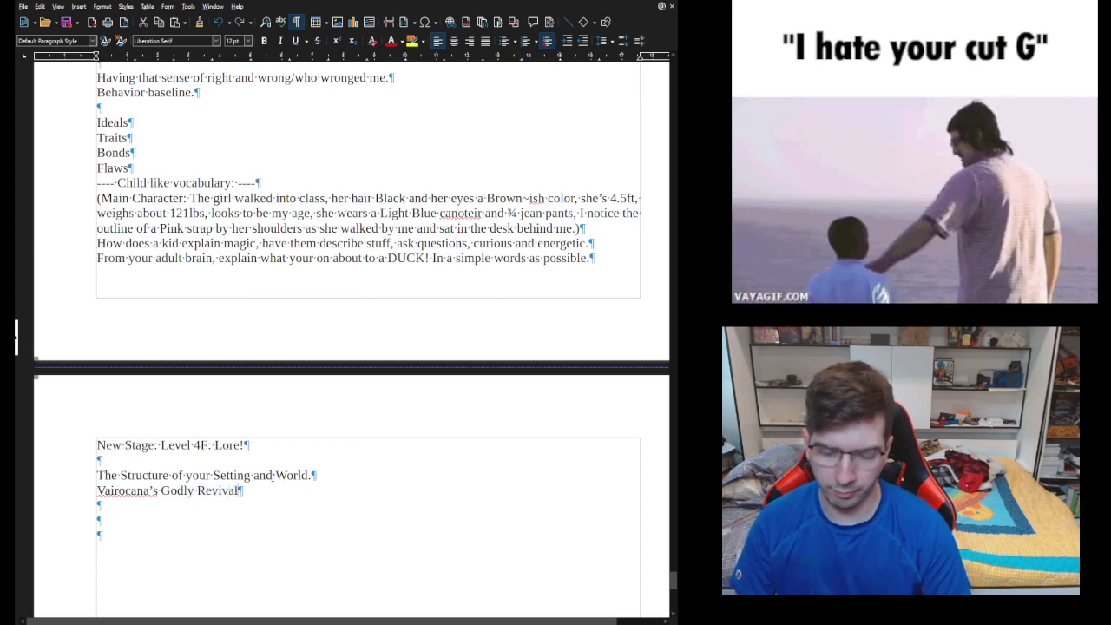
key("Return")
key("Return")
key("Return")
key("Return")
key("Return")
key("Return")
key("Return")
key("Return")
key("Return")
key("Return")
key("Return")
key("Return")
key("Return")
key("Return")
key("Return")
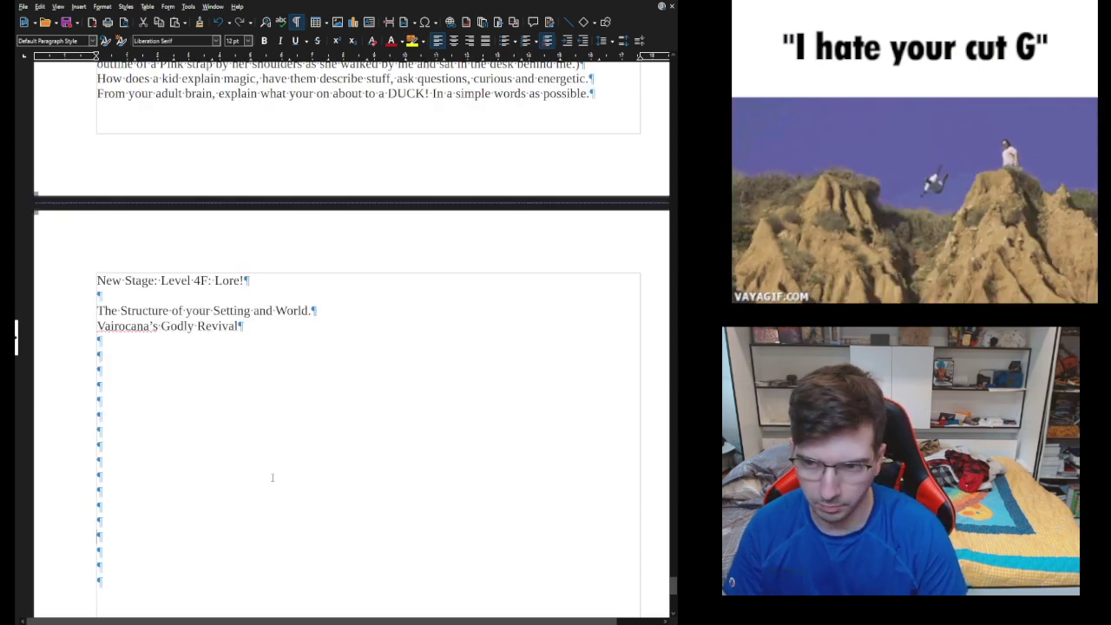
key("BackSpace")
key("BackSpace")
key("BackSpace")
key("BackSpace")
key("BackSpace")
key("BackSpace")
key("BackSpace")
key("BackSpace")
key("BackSpace")
key("BackSpace")
key("BackSpace")
key("BackSpace")
Step: End the "Vairocana's Godly Revival" line with a colon and leave three blank lines beneath it
key("Up")
key("Up")
key("Up")
key("Up")
key("End")
type(":")
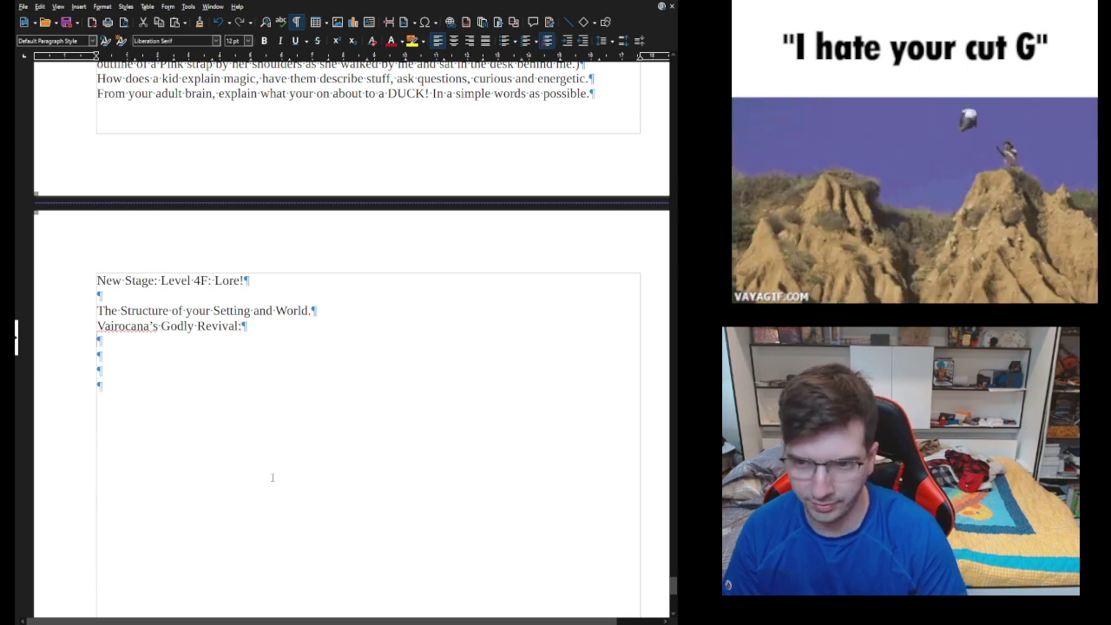
key("Return")
key("Return")
key("Return")
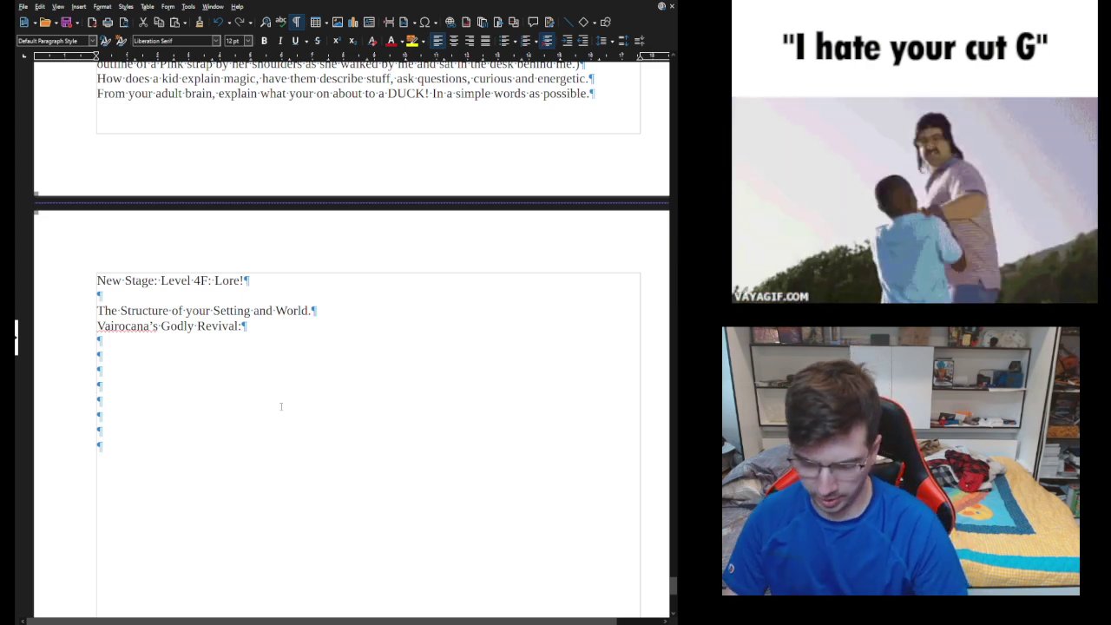
Step: Begin a paragraph below the blank lines with "The Princess is freed and winds up in Luxumcrest"
type("The ")
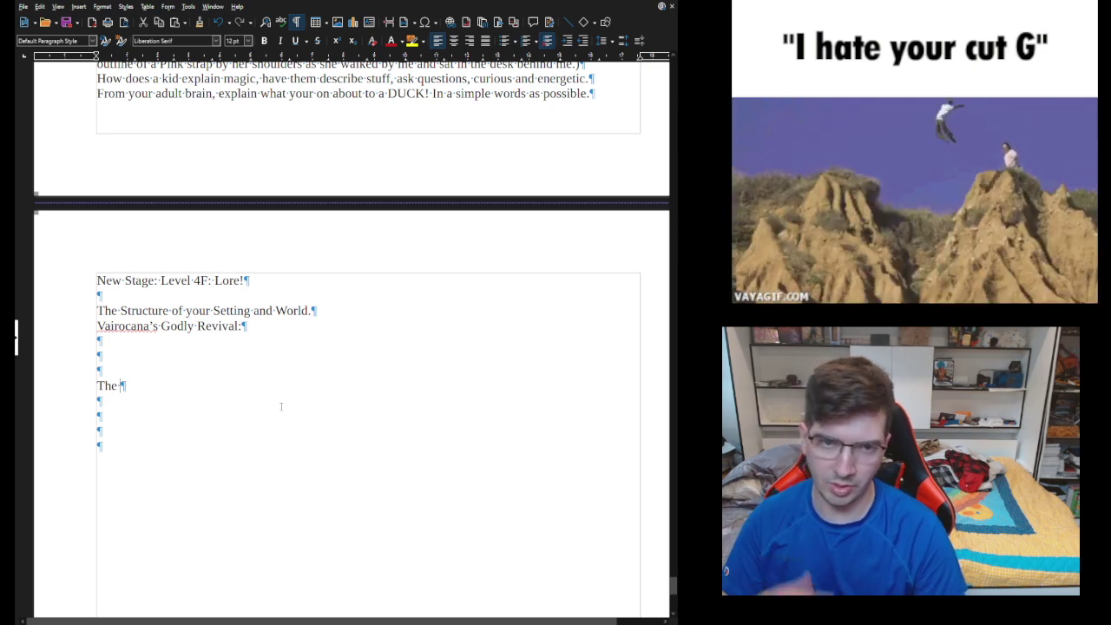
type("oprP{rincess ")
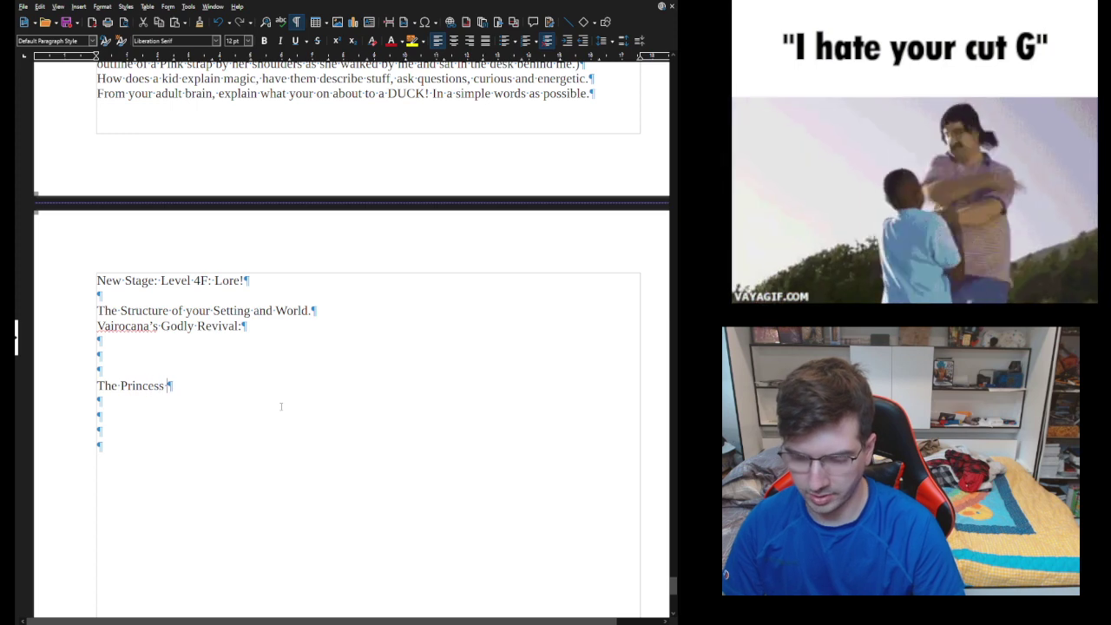
type("is freed and winds u")
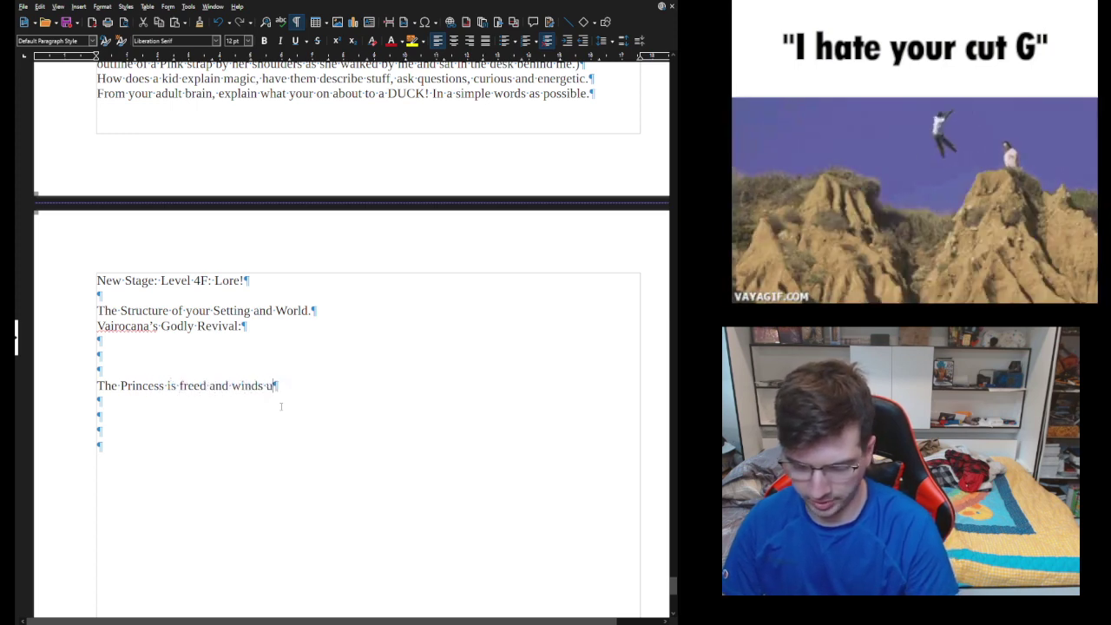
type("p in Lu")
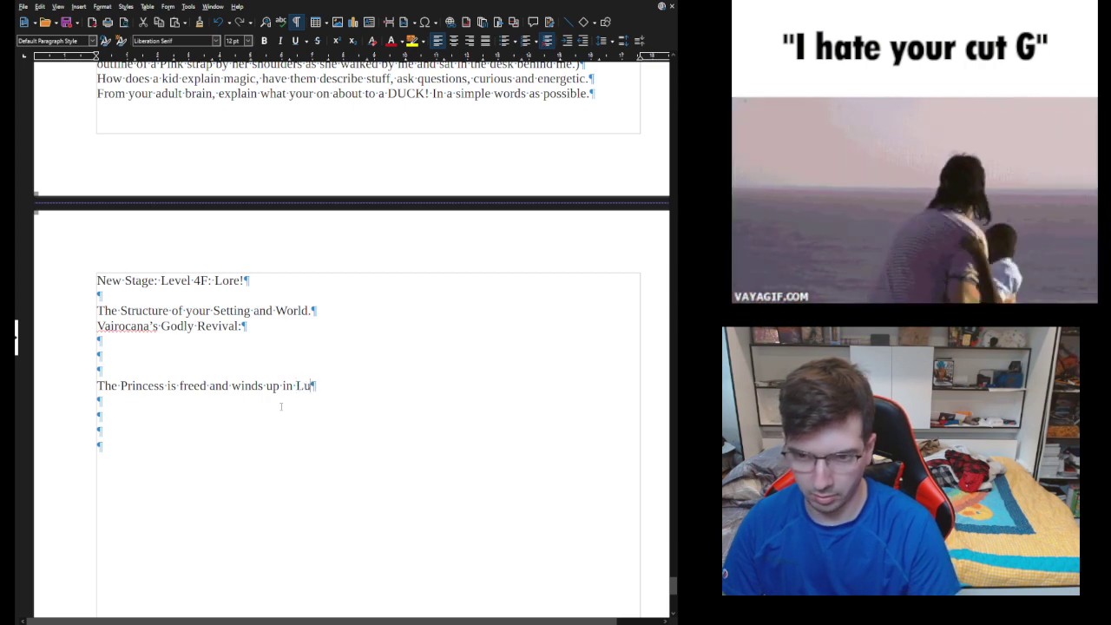
type("x")
type("un")
type("c")
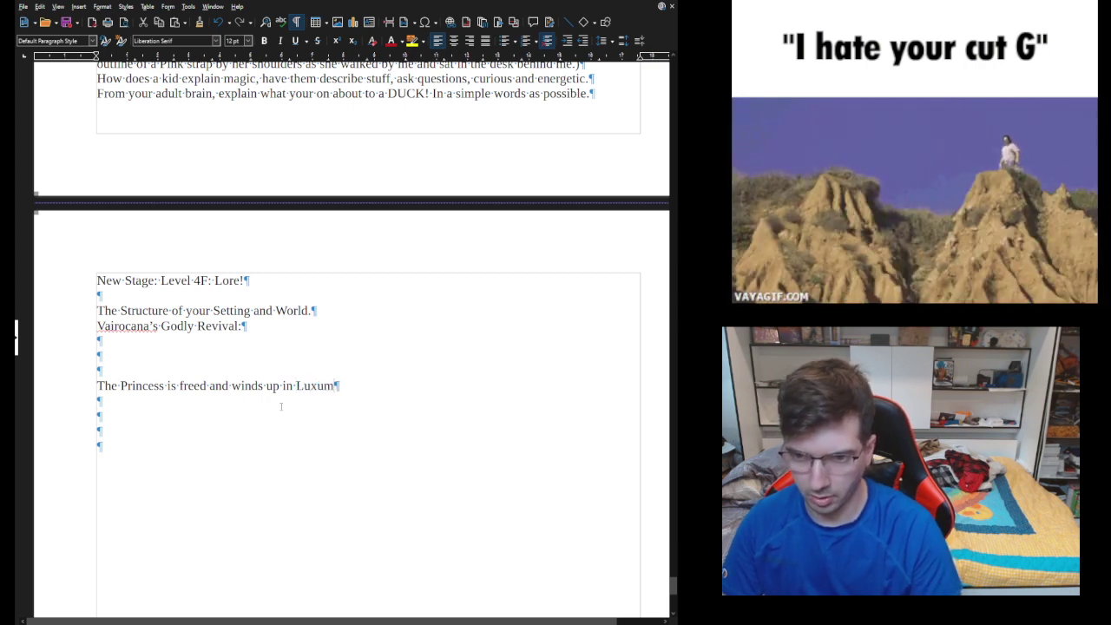
key("BackSpace")
key("BackSpace")
type("mcrest")
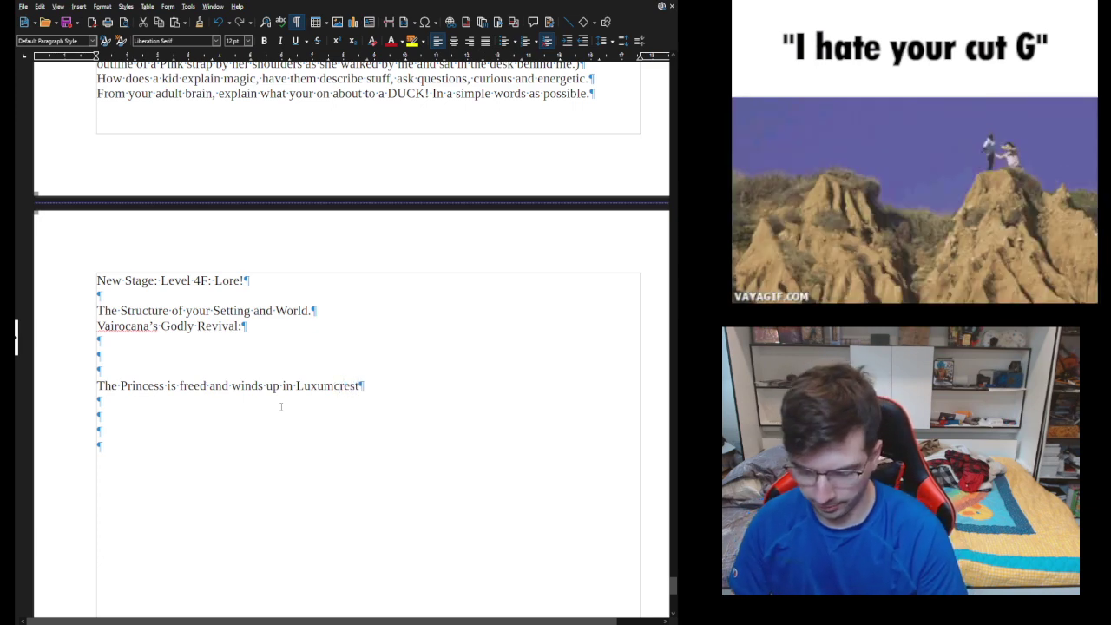
Step: Complete the Princess sentence with "and addresses the fact it is cursed by Obsidian."
type(" and finds")
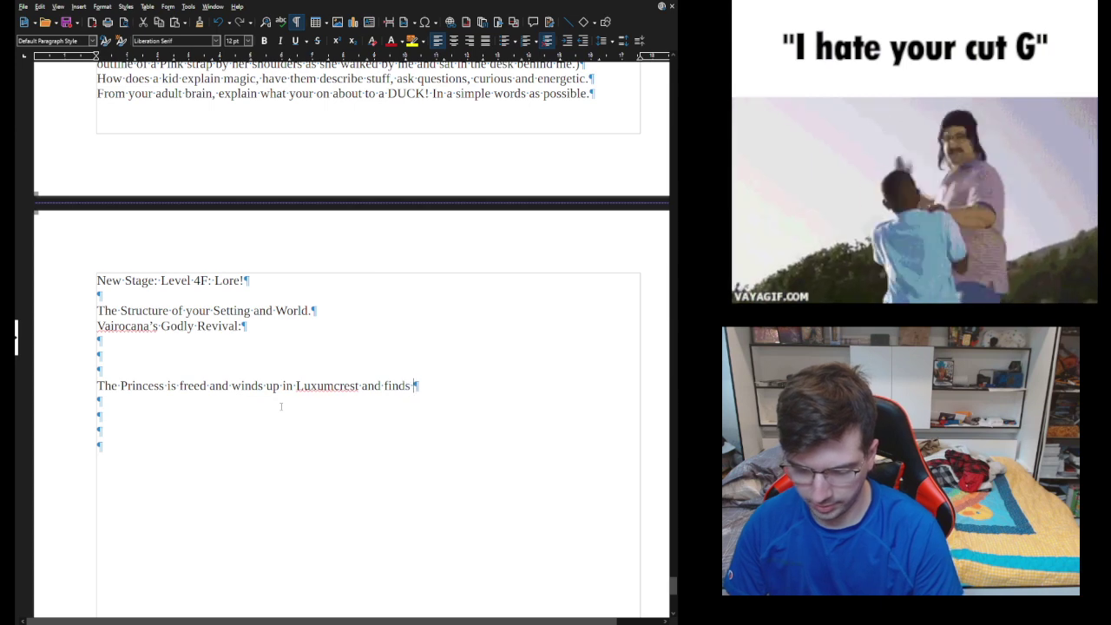
key("BackSpace")
key("BackSpace")
key("BackSpace")
key("BackSpace")
key("BackSpace")
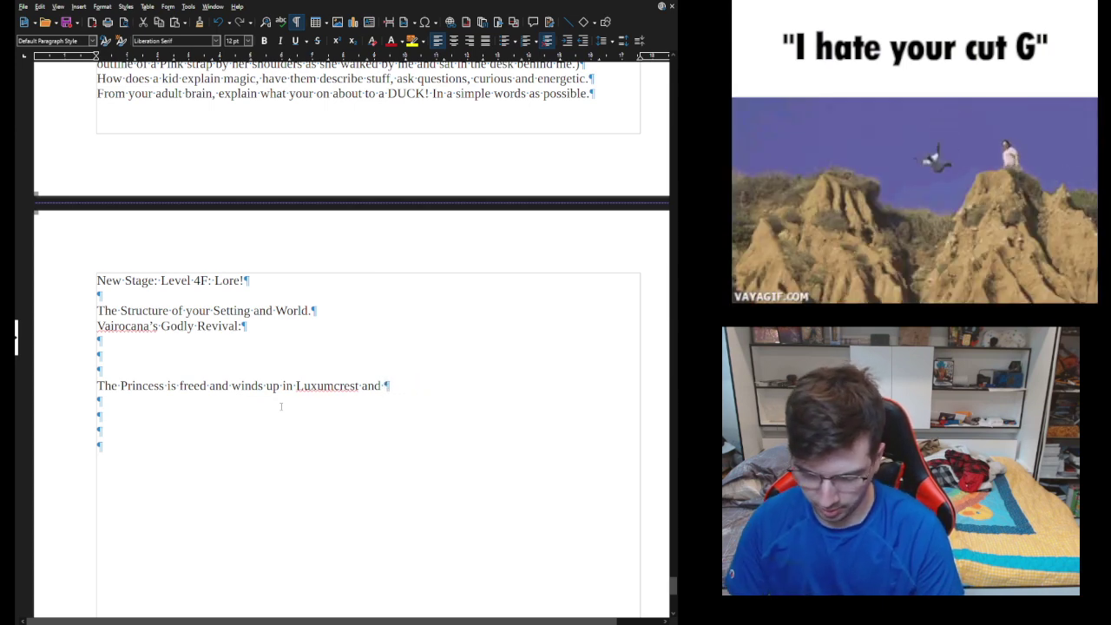
type("addresses the ")
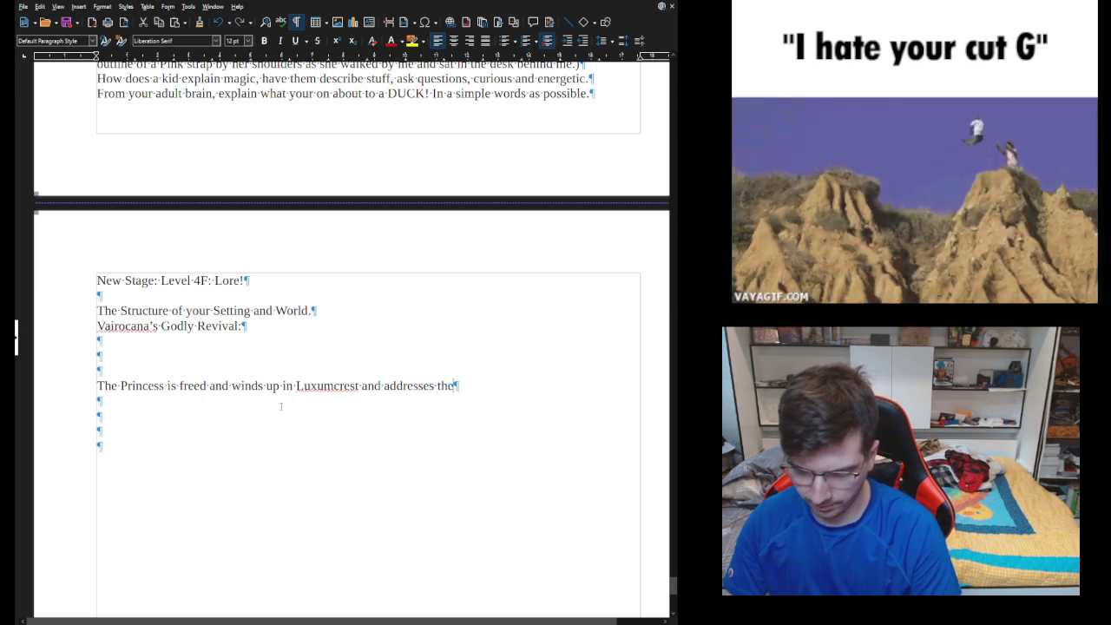
type("fact it is curted by Obs")
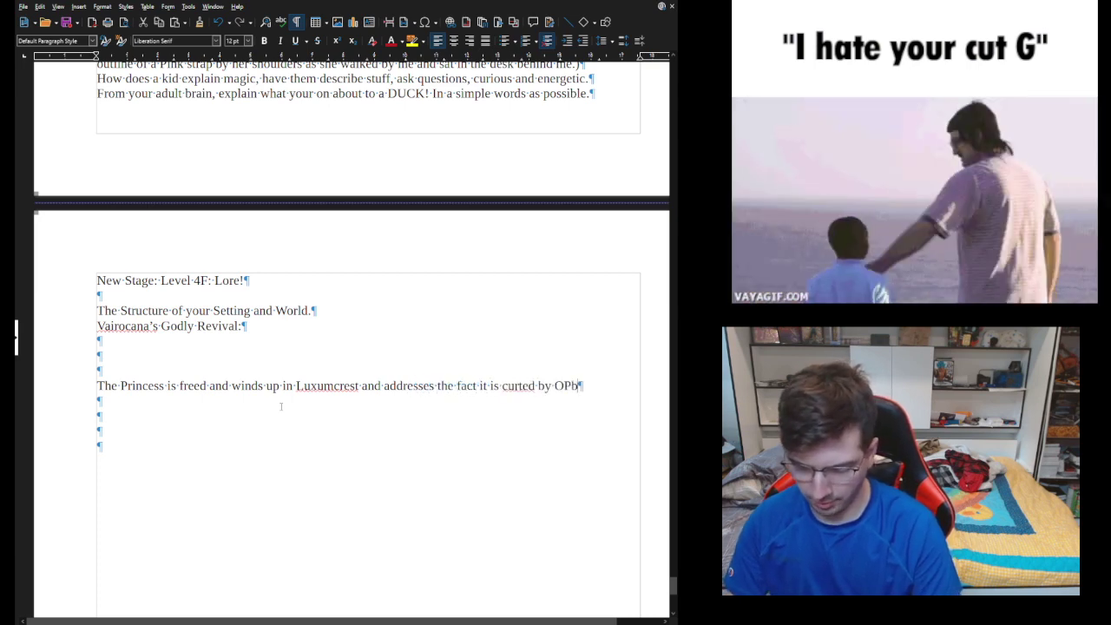
type("idian")
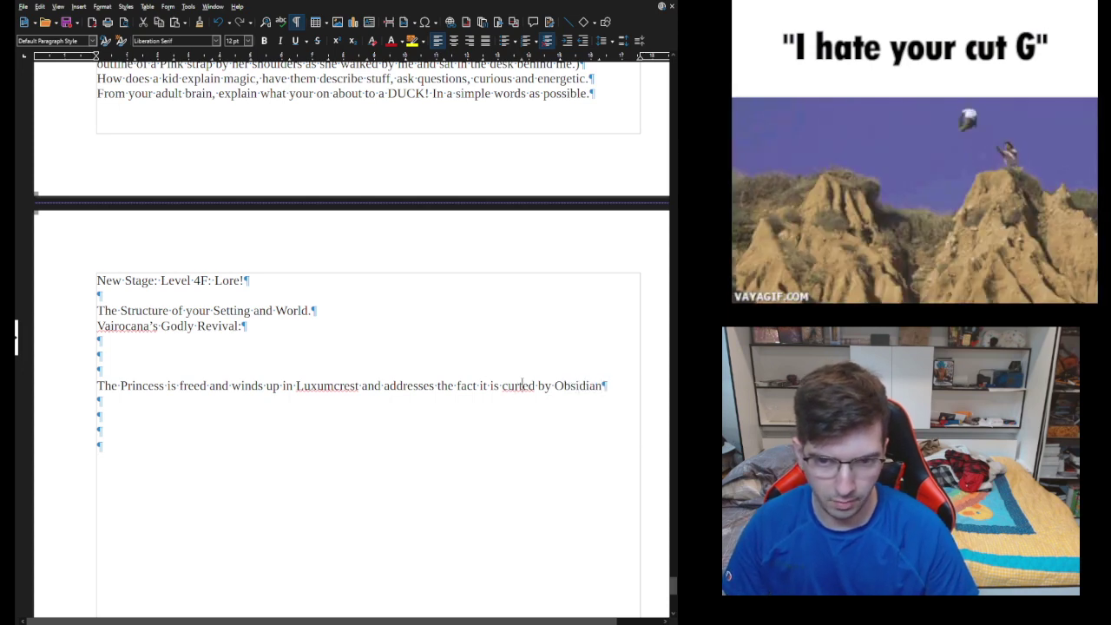
left_click(522, 385)
key("BackSpace")
type("s")
key("End")
type(".")
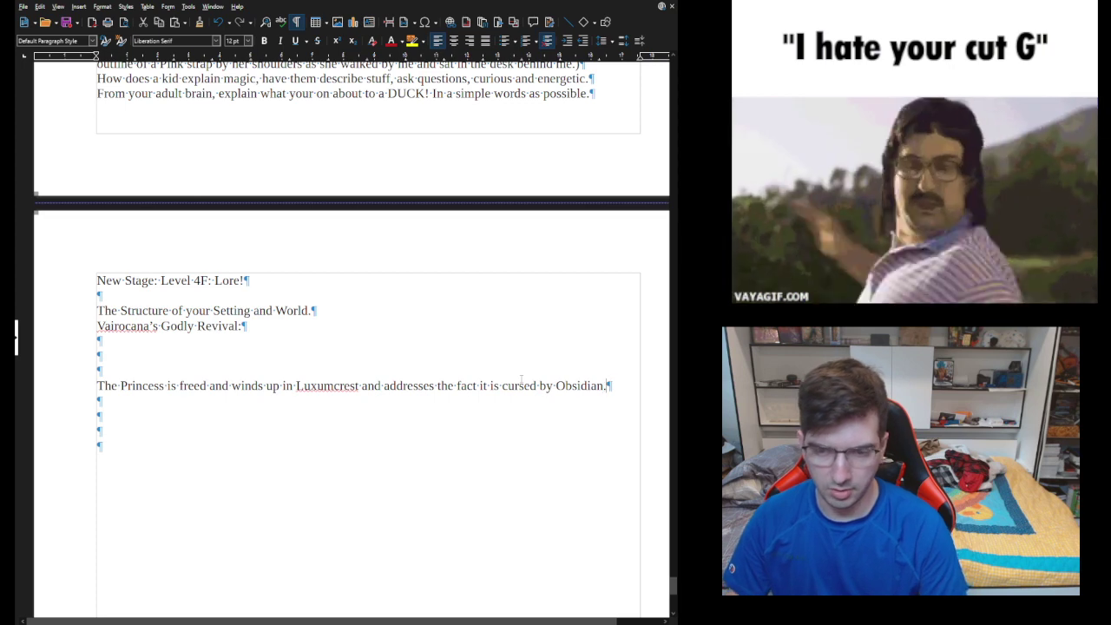
Step: Add the sentence "Something she is all too familiar with (given the 2 years she's being his prisoner.)" to the paragraph
type(" Something she is al")
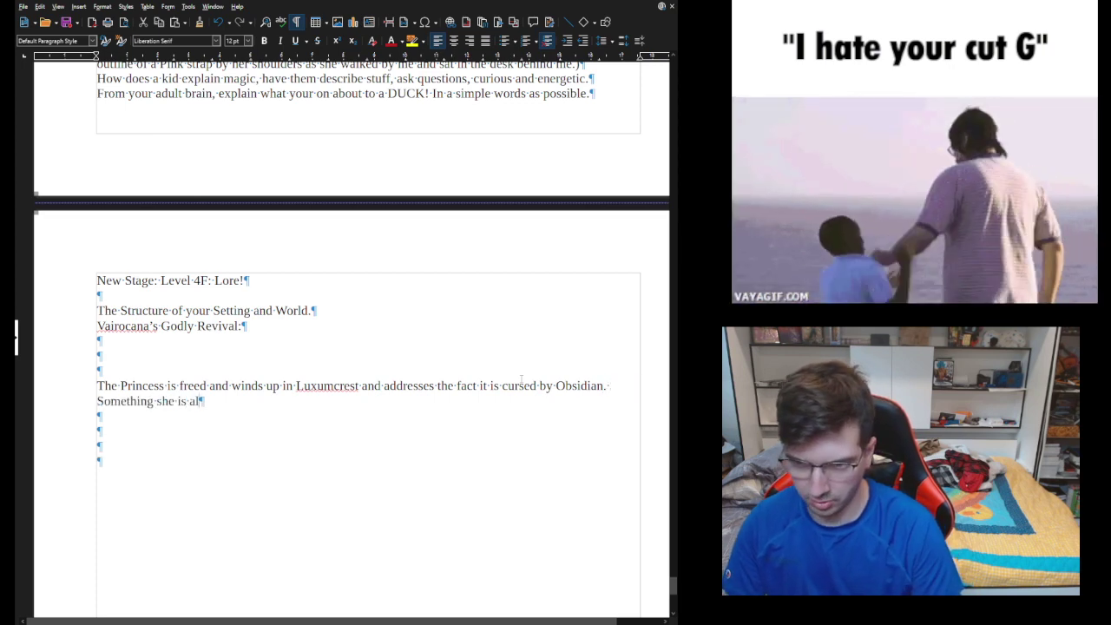
type("l too familiar with")
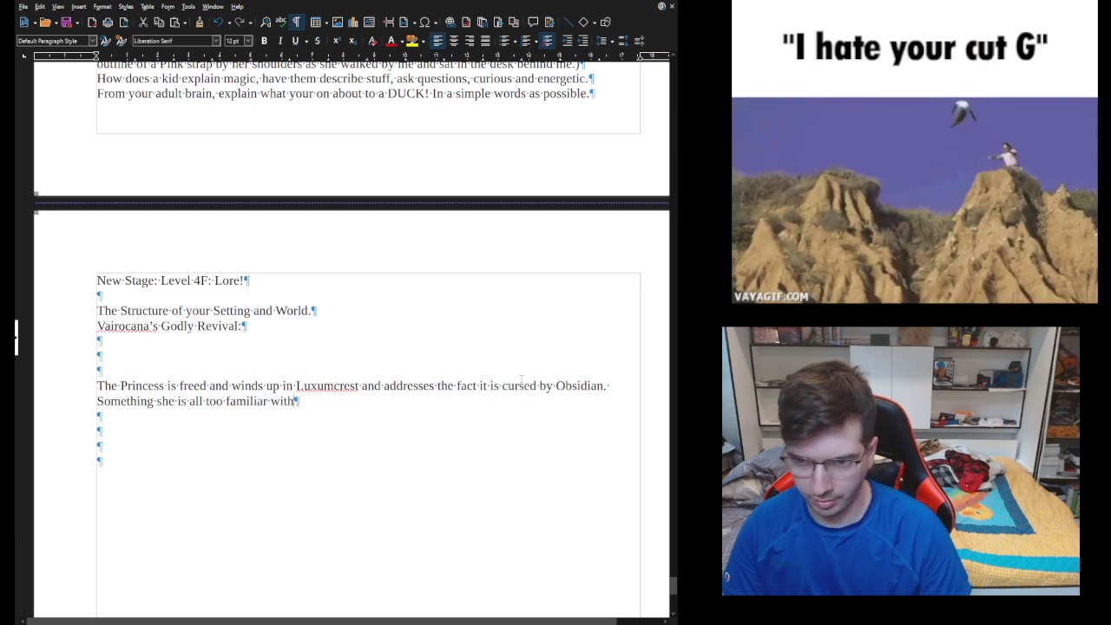
type(" (give")
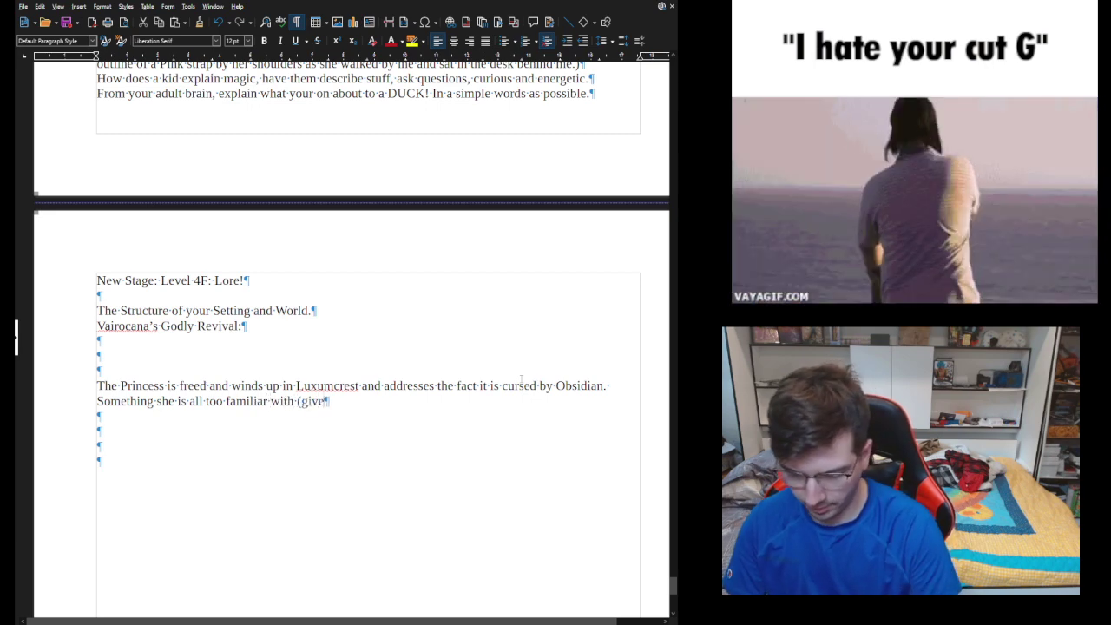
type("n the 2 years she's being his prisoner")
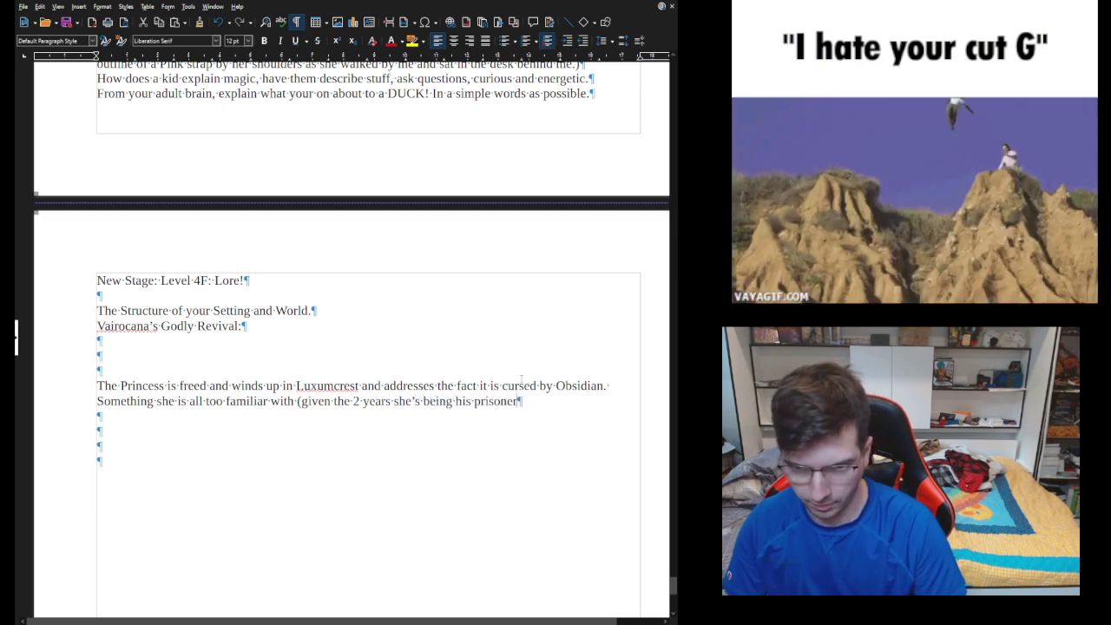
type(".)")
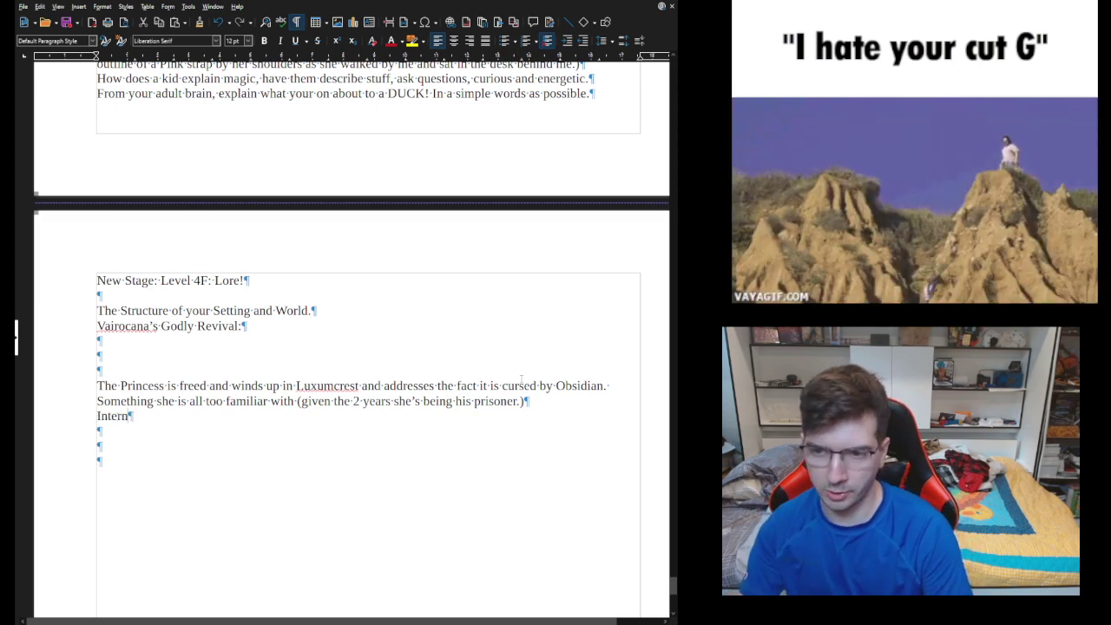
Step: Extend the unfinished "Intern" line to read "Internal monologue about maybe how"
type("al monolo")
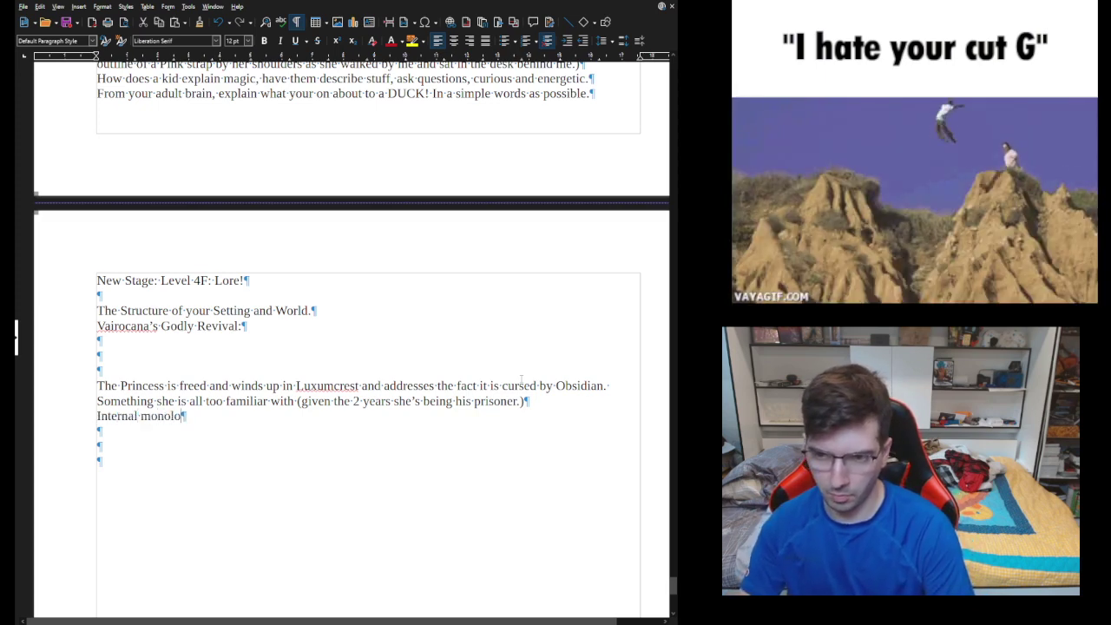
type("gue about")
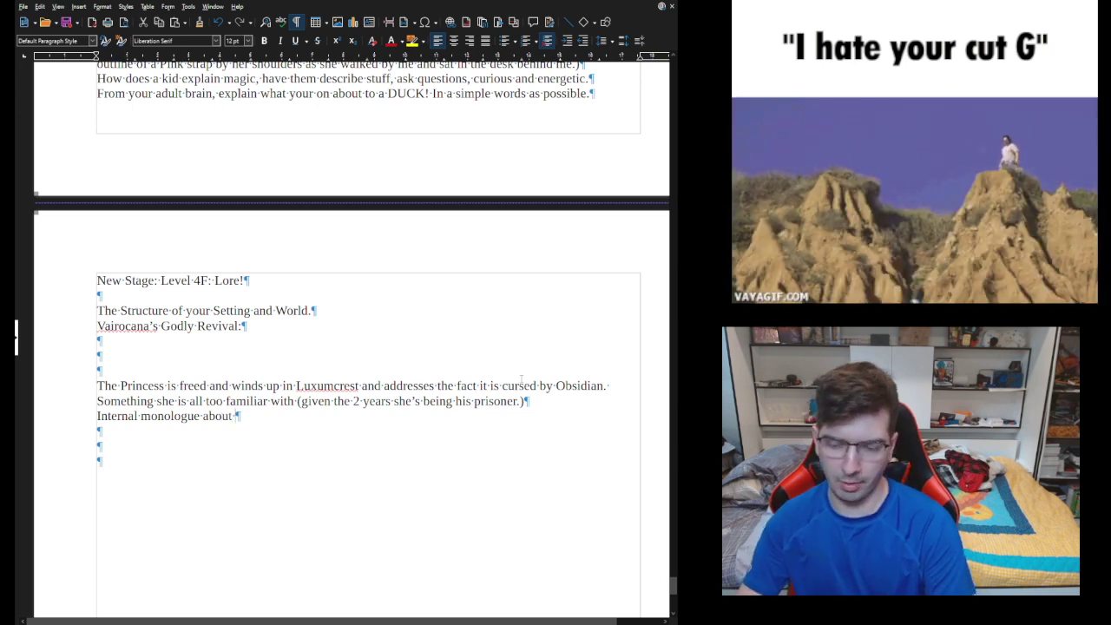
type("maybe hjopw")
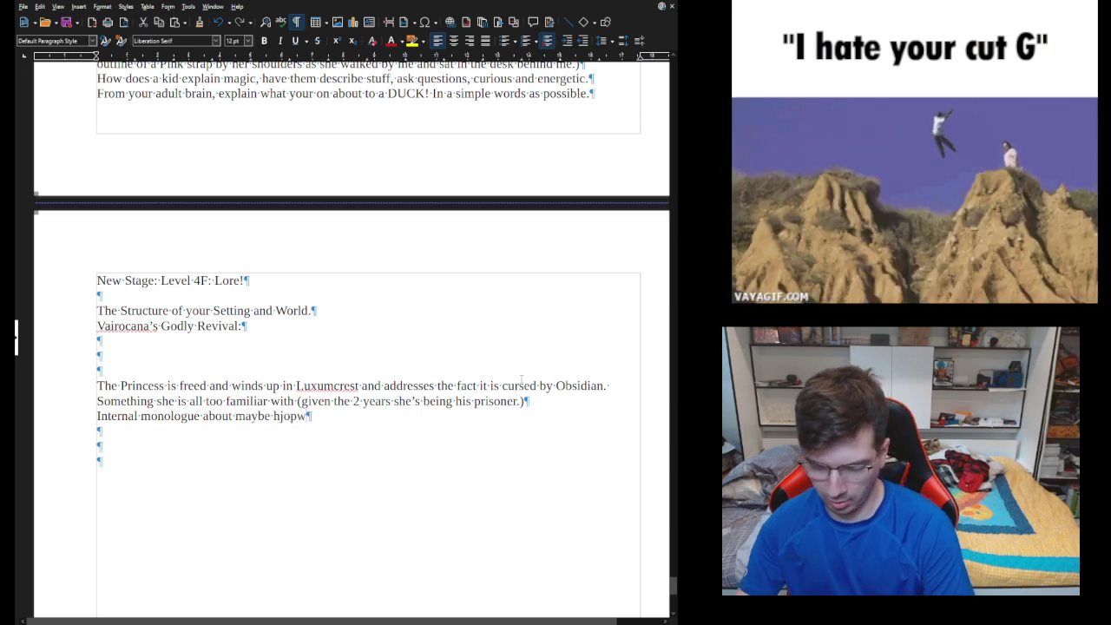
key("BackSpace")
key("BackSpace")
key("BackSpace")
key("BackSpace")
type("ow ")
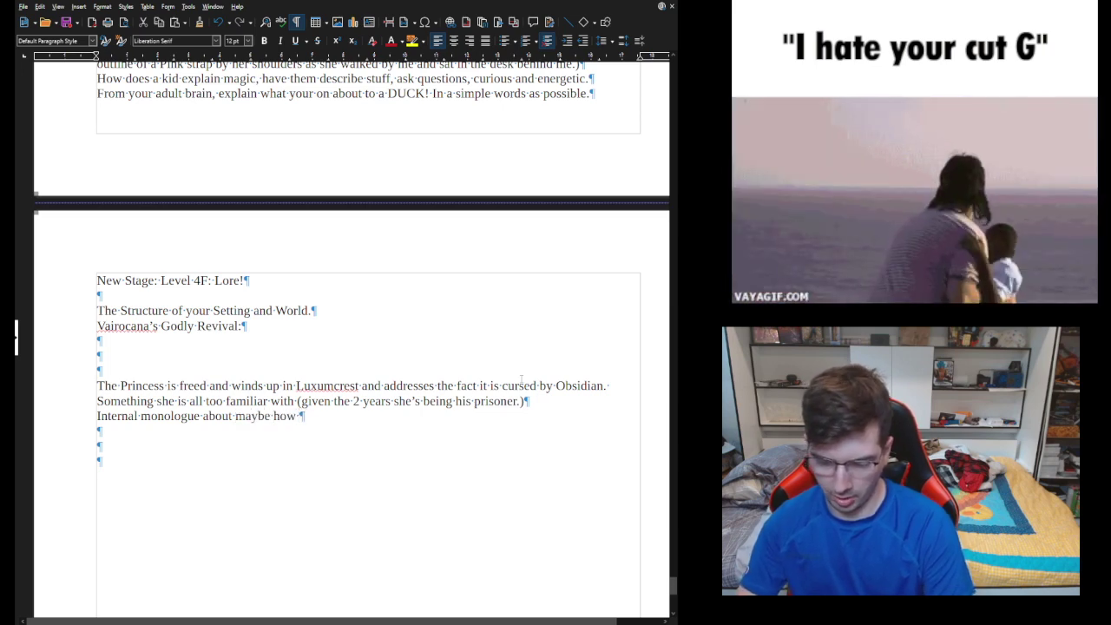
Step: Complete the internal monologue sentence with "only a hero could dispel the curse." and add a blank line beneath it
type("only a ")
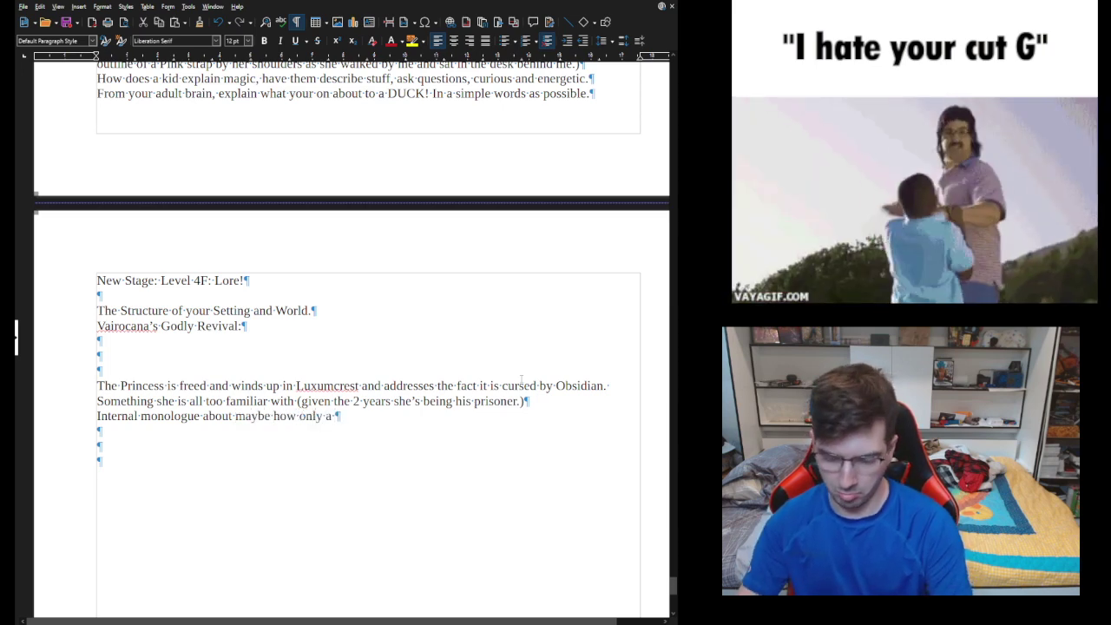
type("heroe")
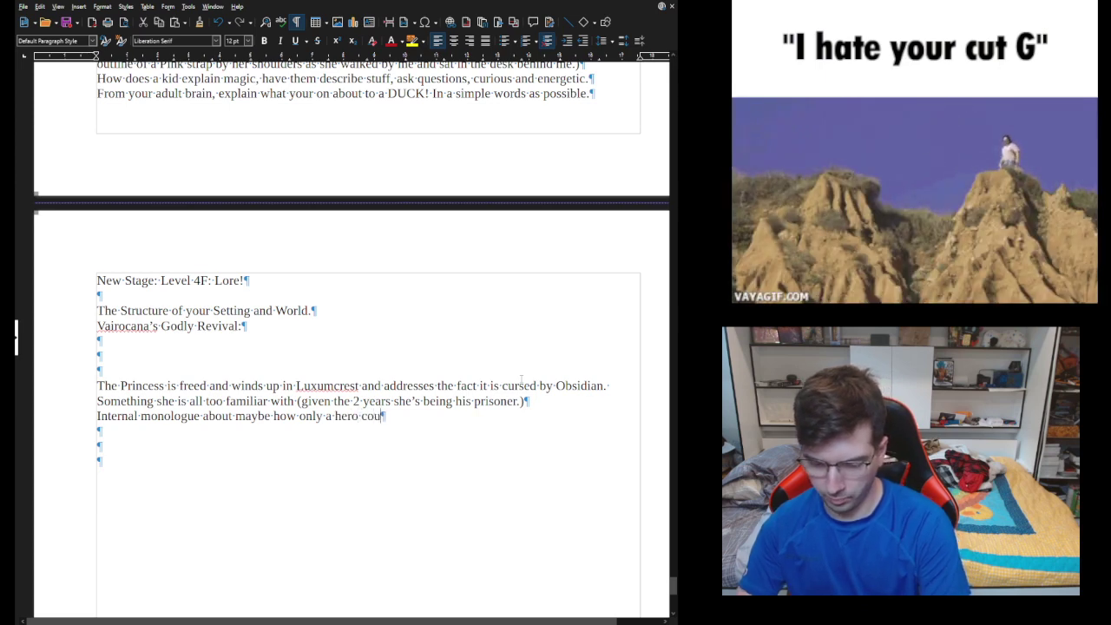
type(" could disp")
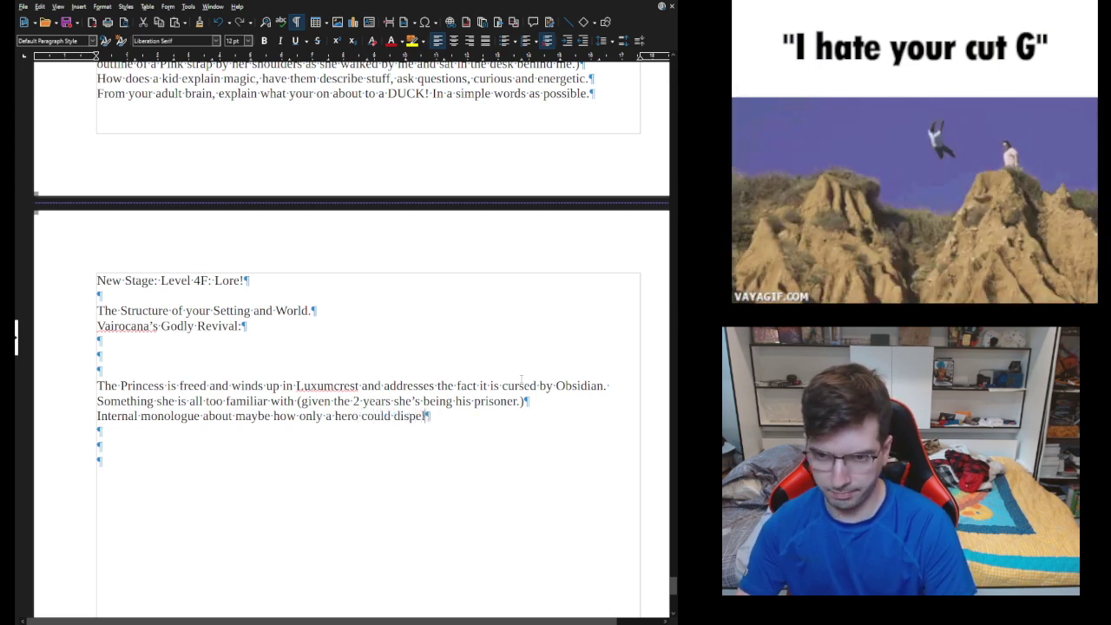
type("el the cur5")
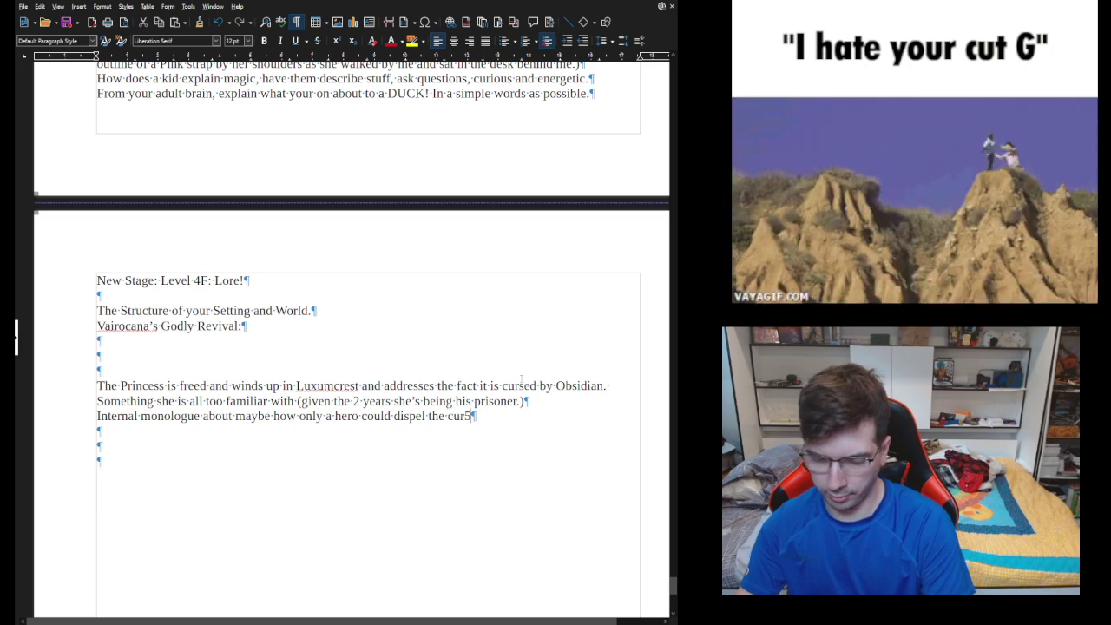
key("BackSpace")
type("se.")
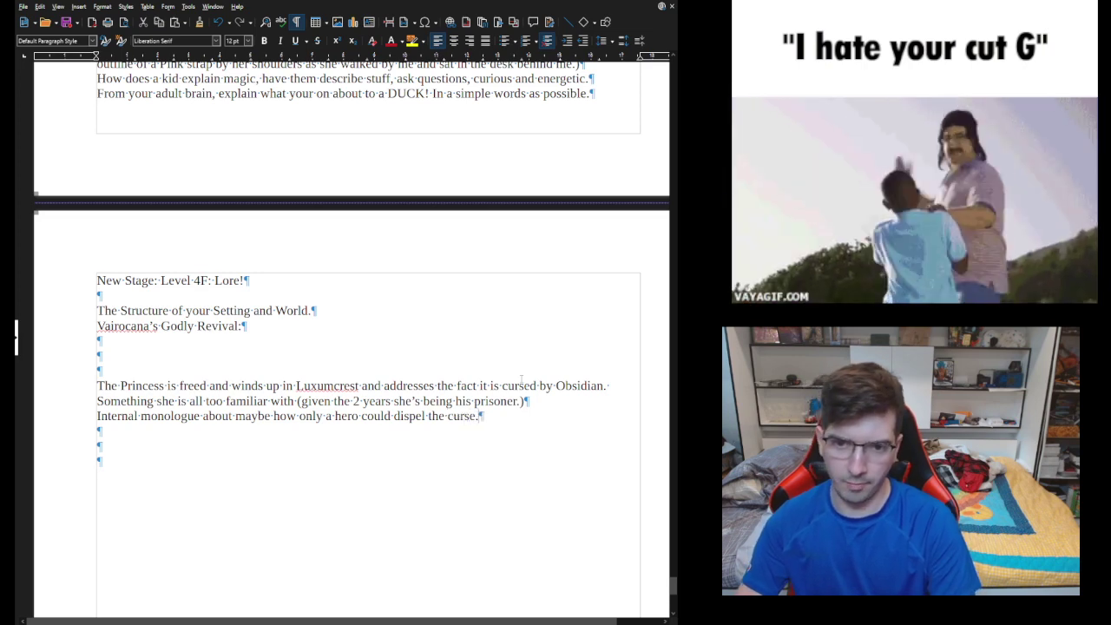
key("Return")
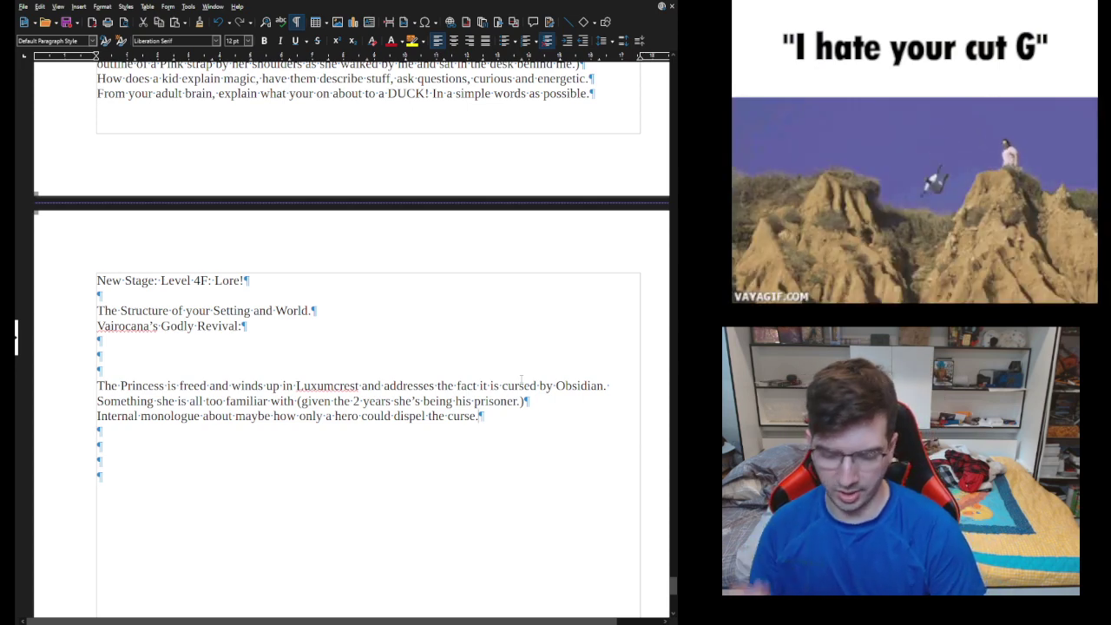
Step: Add the sentence "I am not strong enough to fix this but I'll head else where." after the curse sentence
type("I am not s")
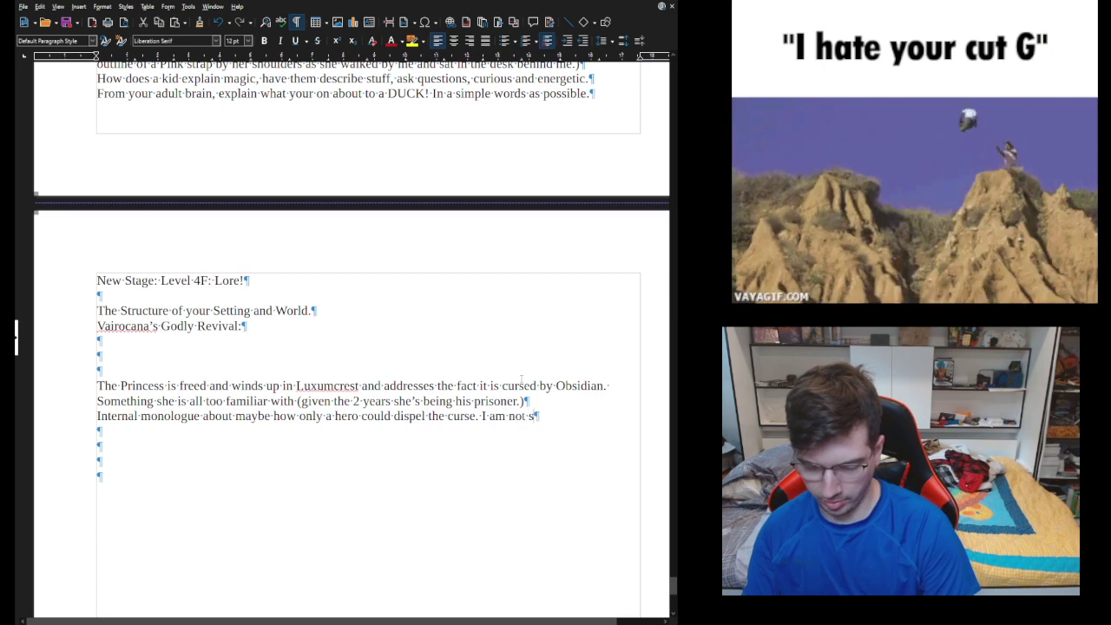
type("tronge")
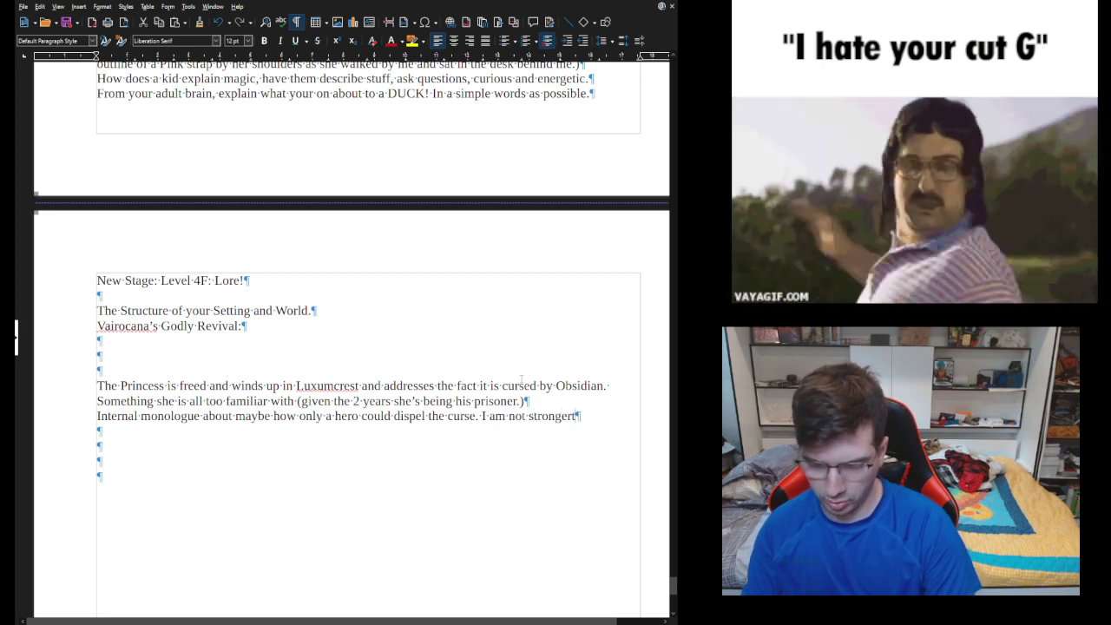
type("nough to ")
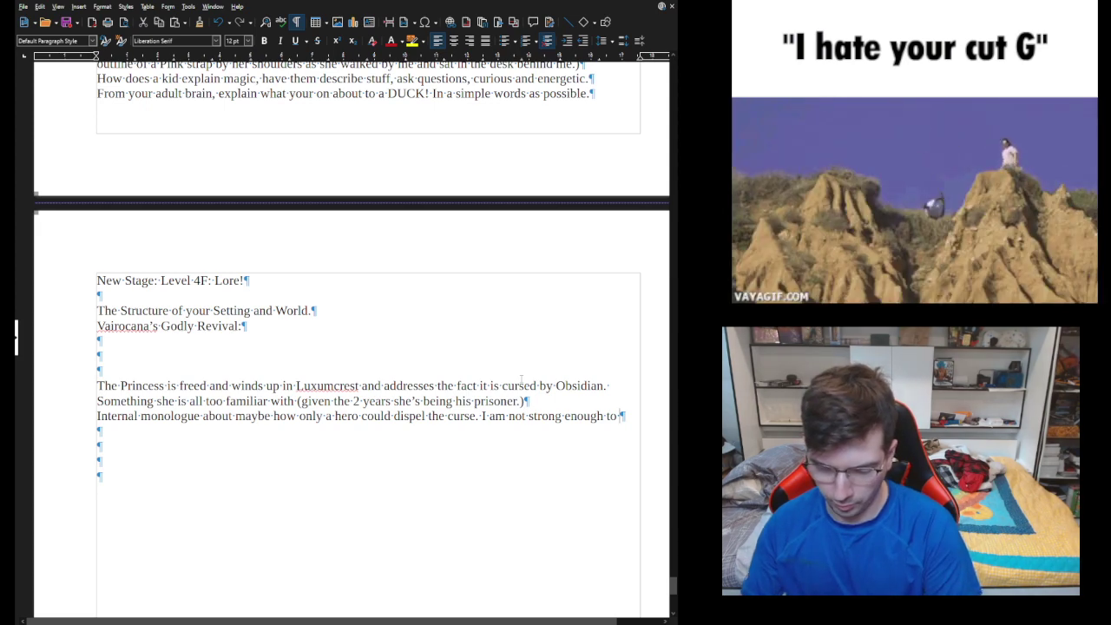
type("fix this bu")
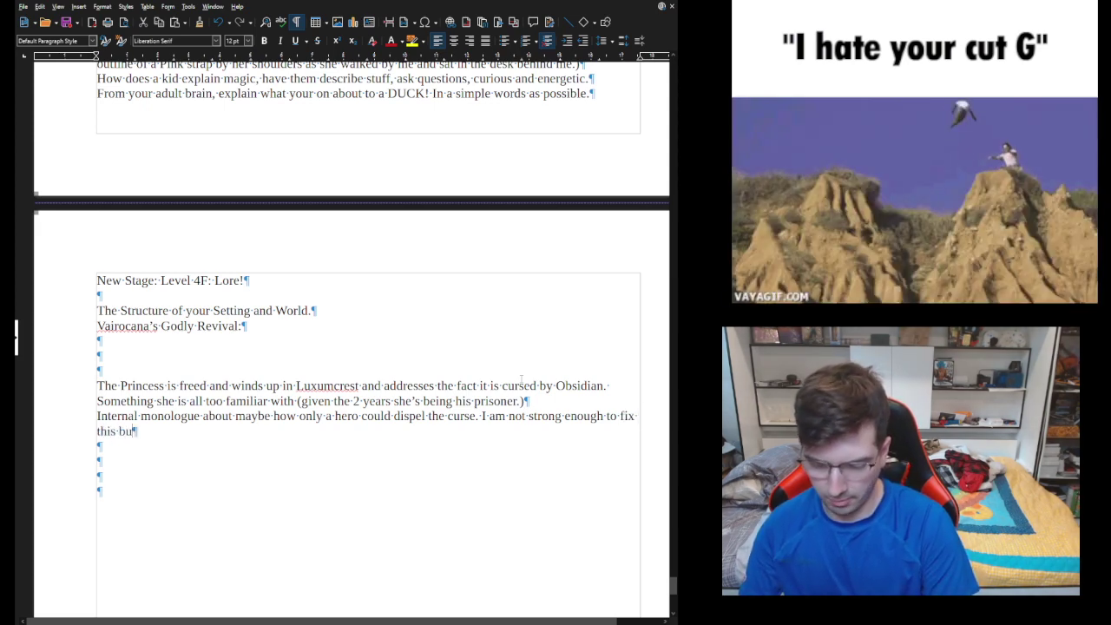
type("t")
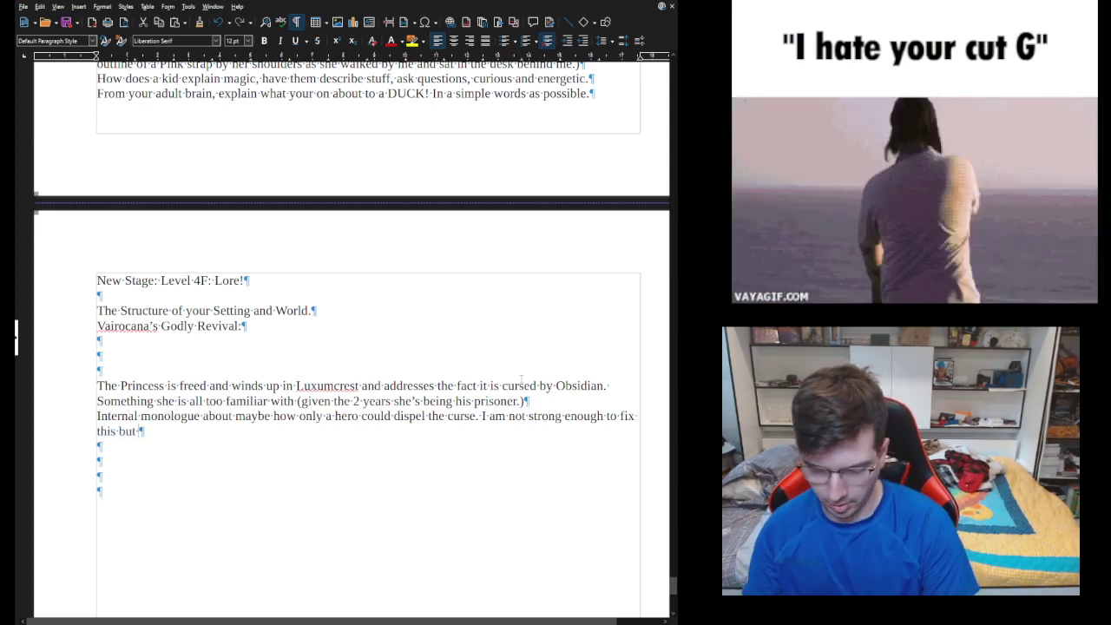
type(" I'l")
key("BackSpace")
key("BackSpace")
key("BackSpace")
key("BackSpace")
type("ead else where.,")
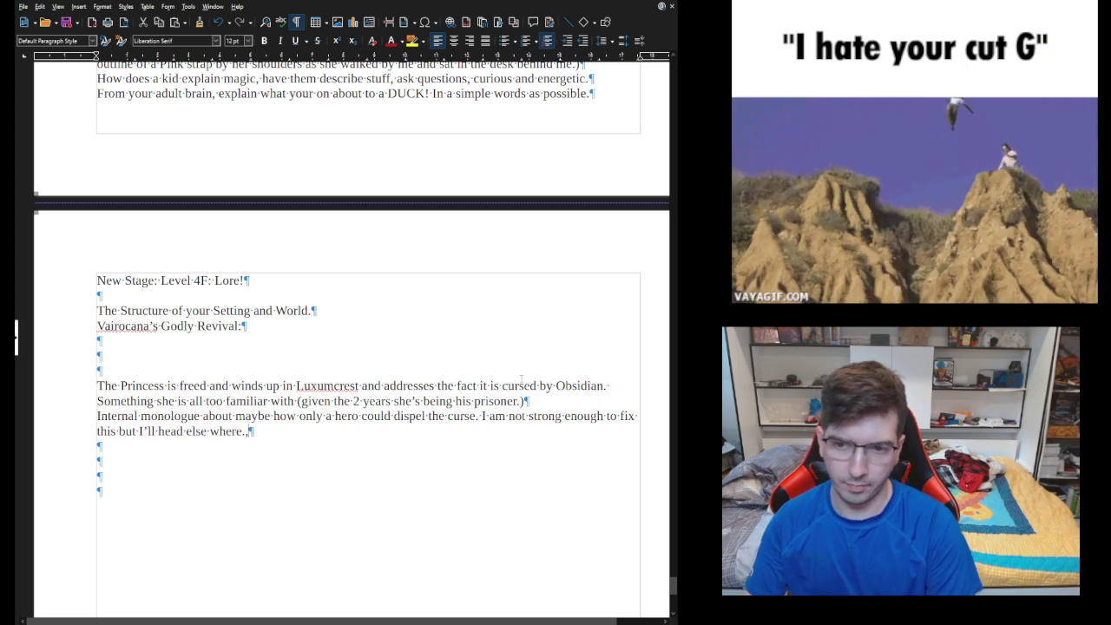
key("BackSpace")
Step: Add the sentence "Else where we go and we can have an encounter." to the end of the paragraph
type("Else where we go ")
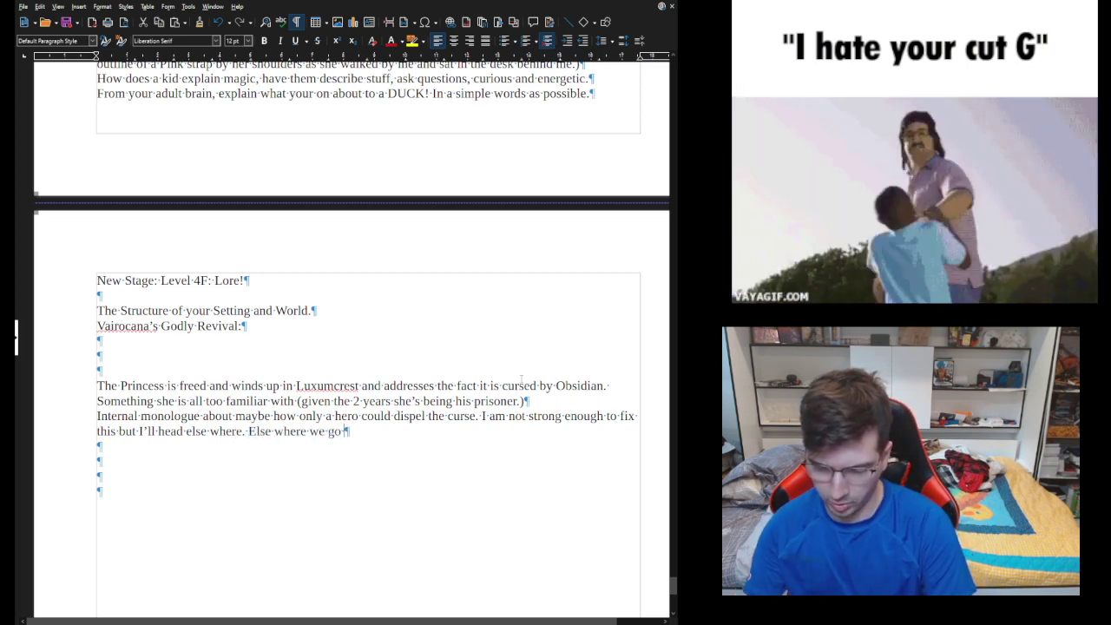
type("and we can have an")
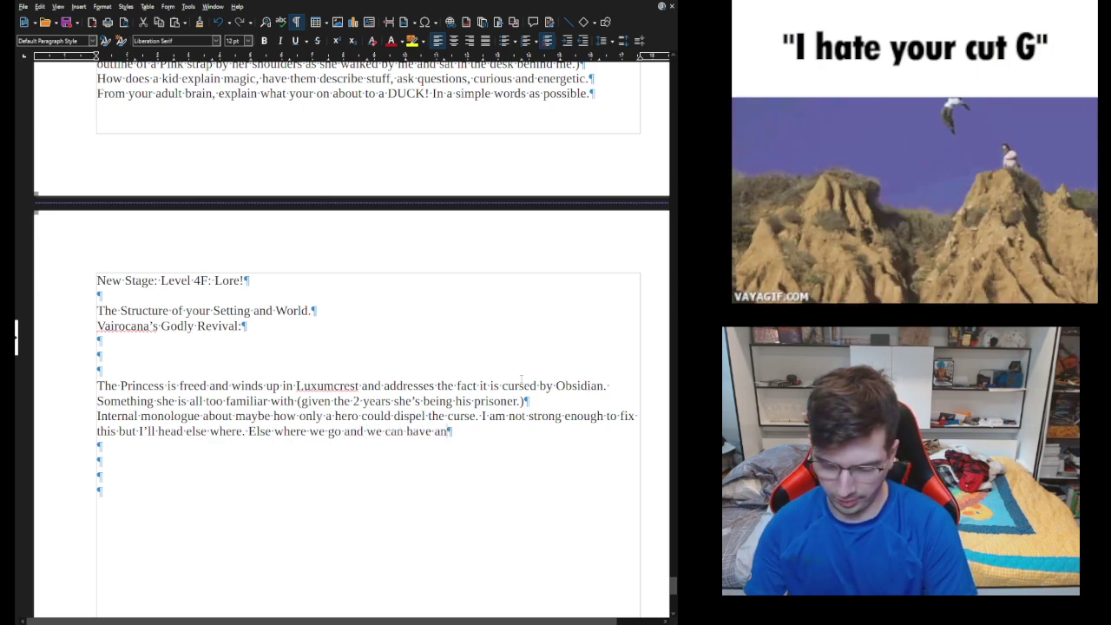
type(" encout")
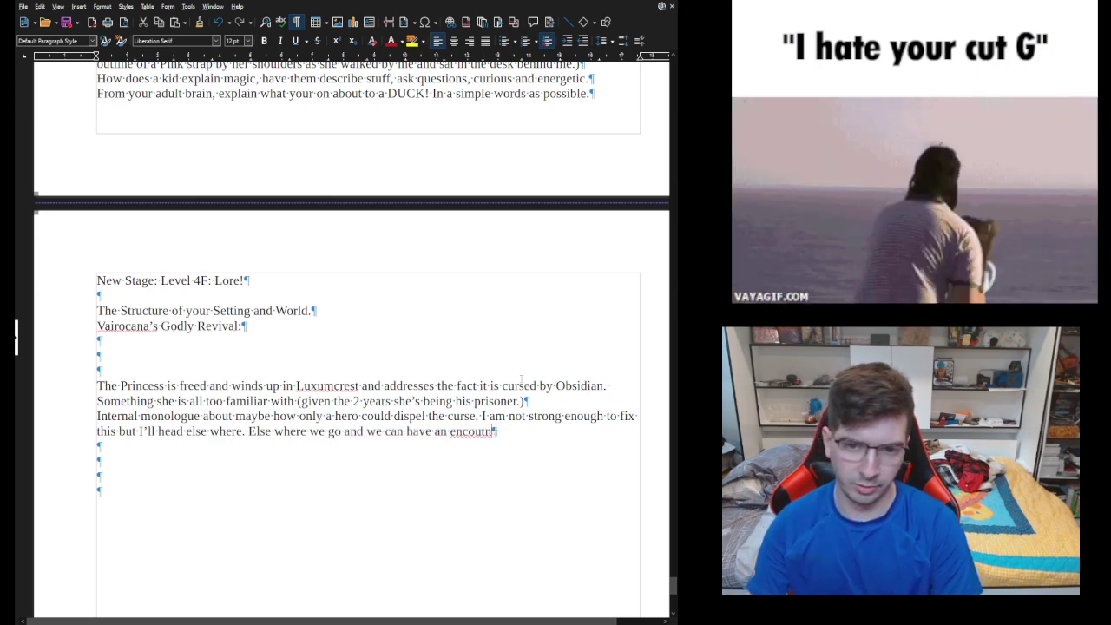
type("er.")
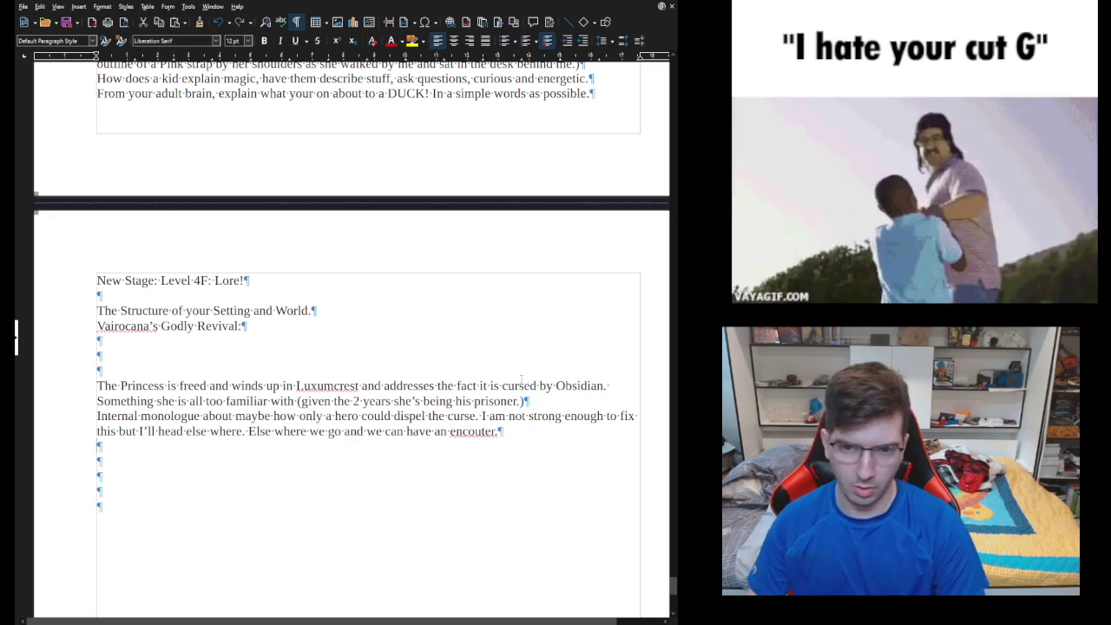
key("Return")
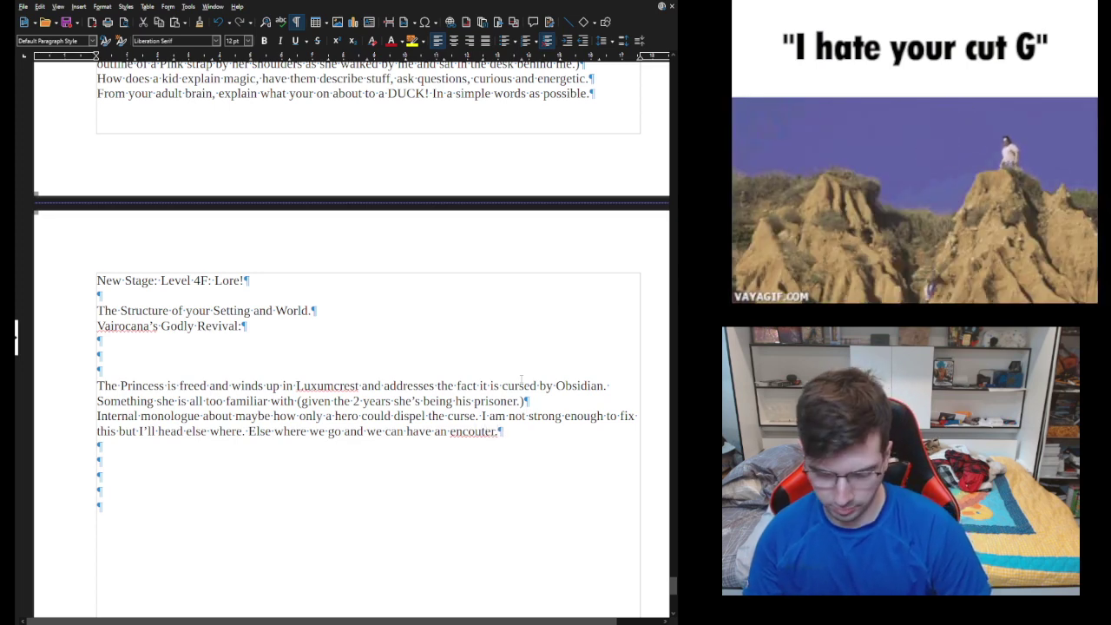
key("Left")
key("Left")
key("Left")
key("Left")
key("Left")
type("n")
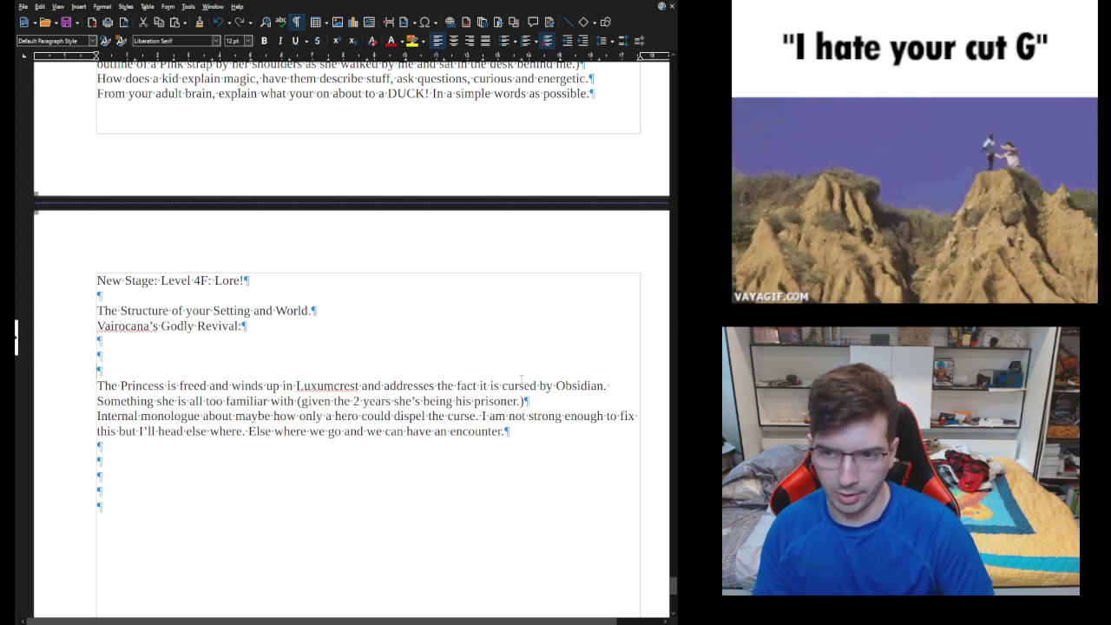
Step: Remove two blank lines above the Princess paragraph and add five blank lines below the encounter sentence
key("BackSpace")
key("BackSpace")
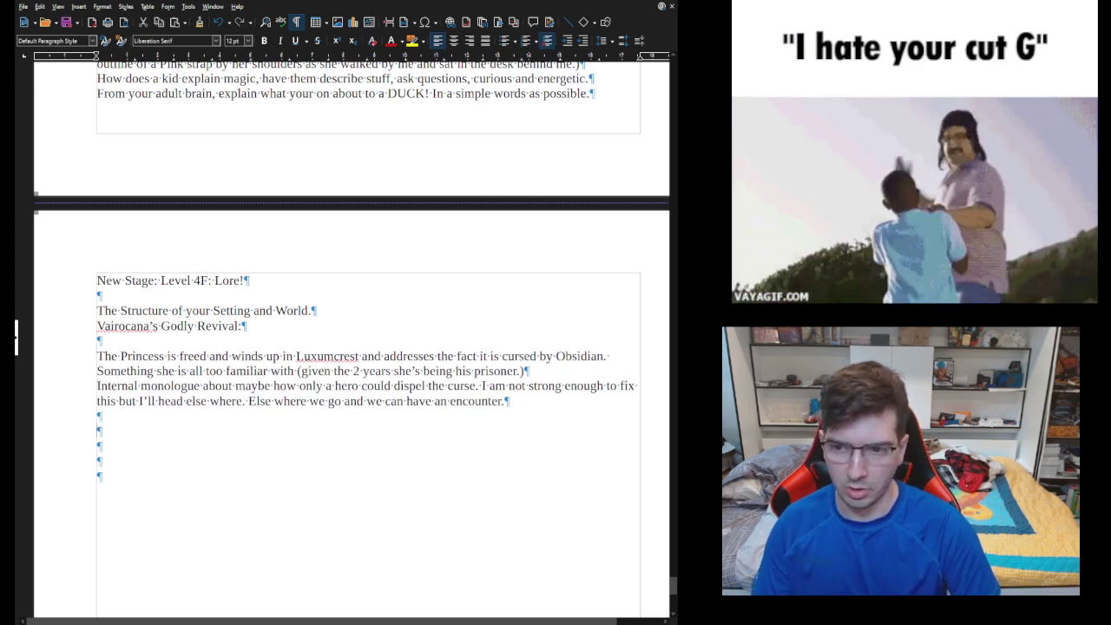
key("Return")
key("Return")
key("Return")
key("Return")
key("Return")
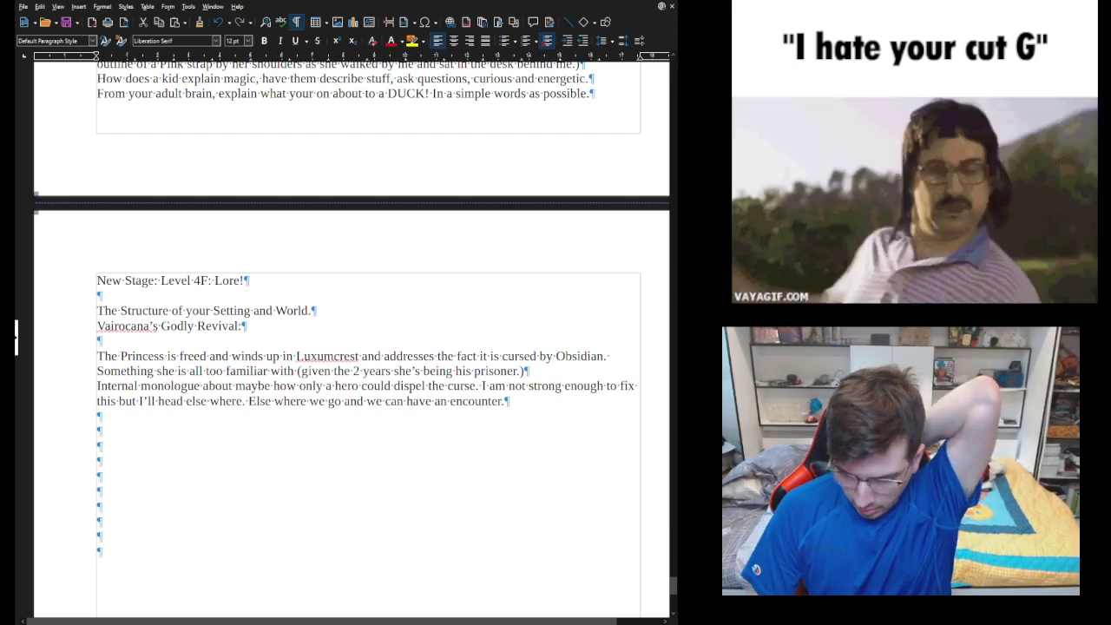
Step: Insert a "------" divider one blank line below the paragraph, with a "DnD:" heading under it and a new line beneath
type("-----")
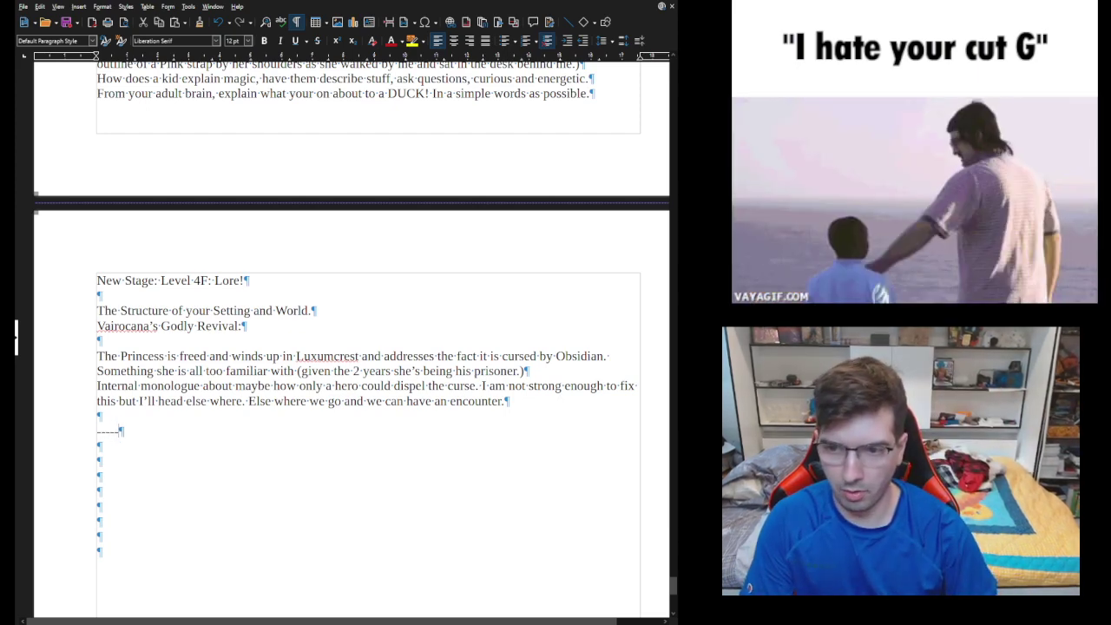
type("-")
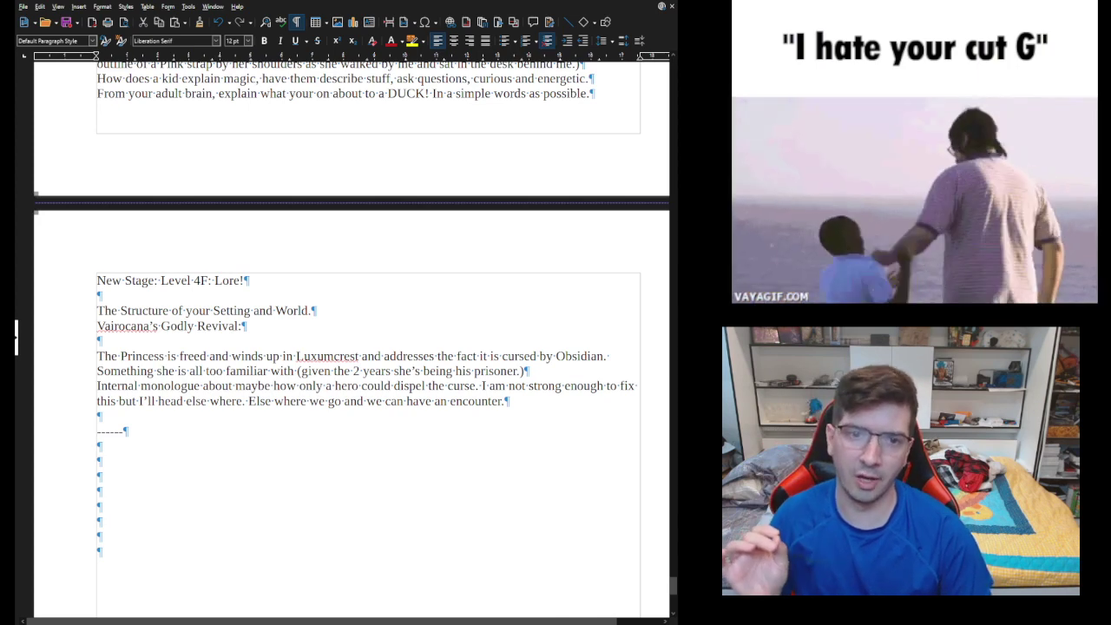
scroll(234, 465, "down", 5)
scroll(235, 467, "up", 2)
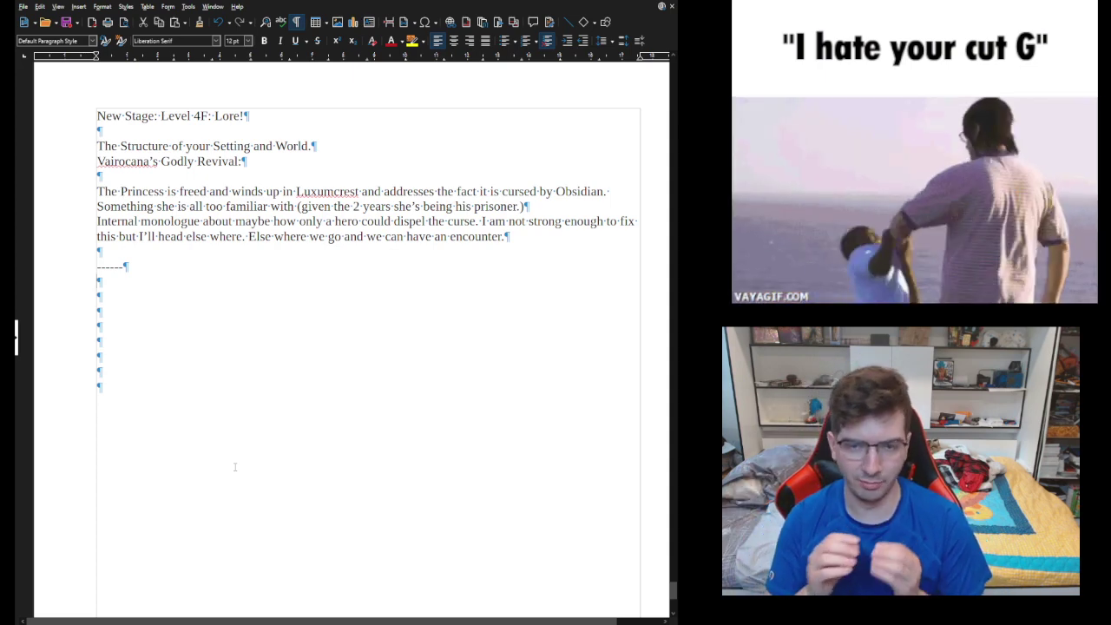
type("DnD:")
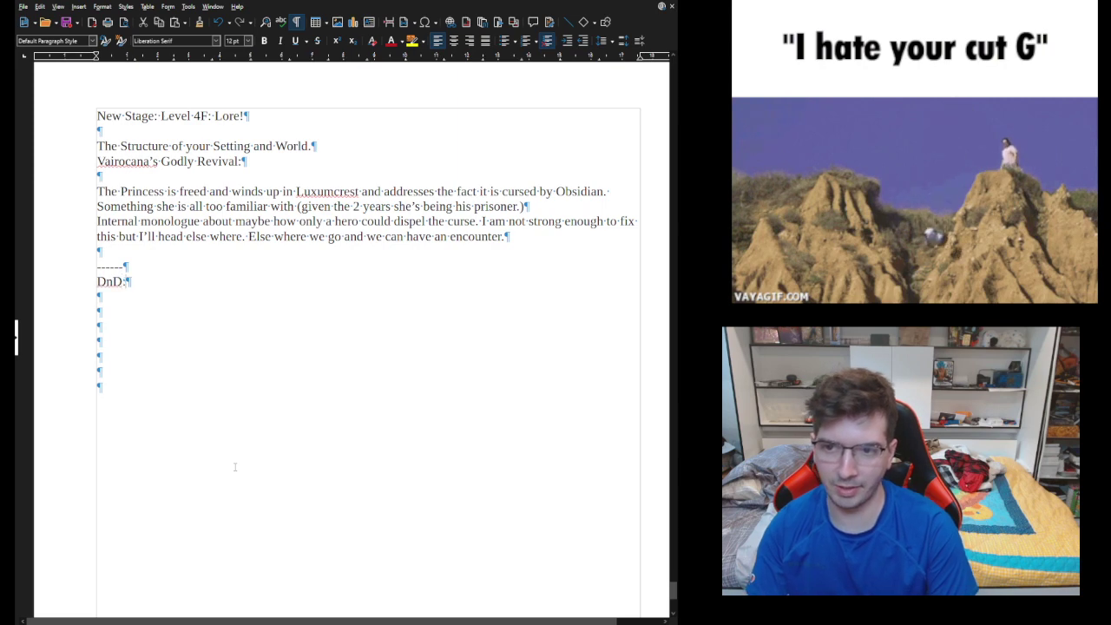
key("Return")
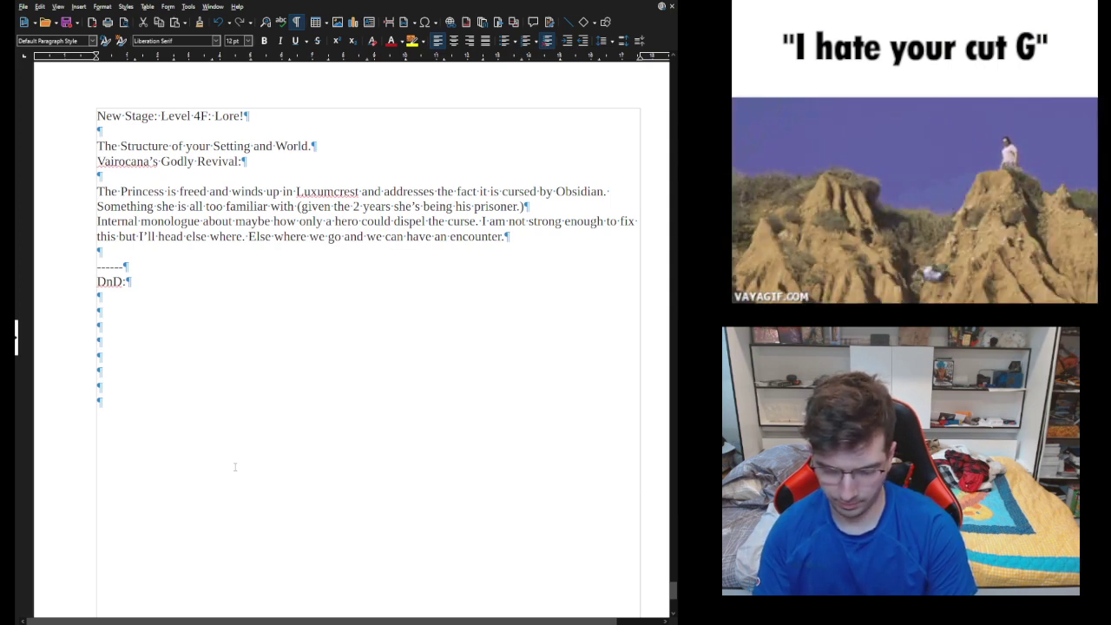
Step: Write the line "My King, Ganon and his minions have seized the island of korridai!" under the DnD heading
type("M<y")
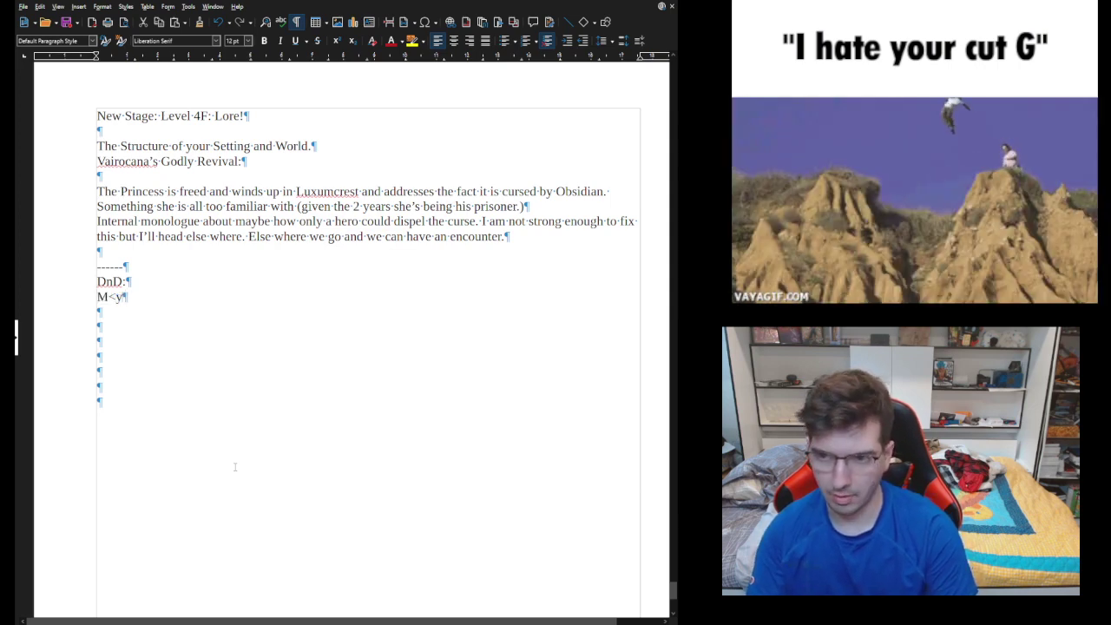
type(" King")
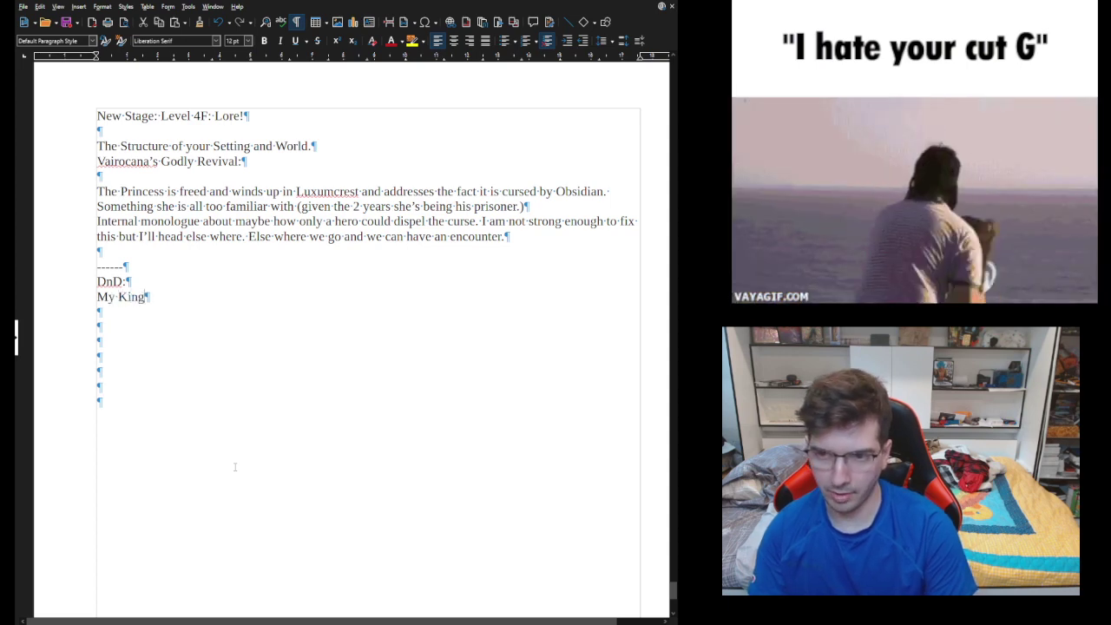
key("BackSpace")
key("BackSpace")
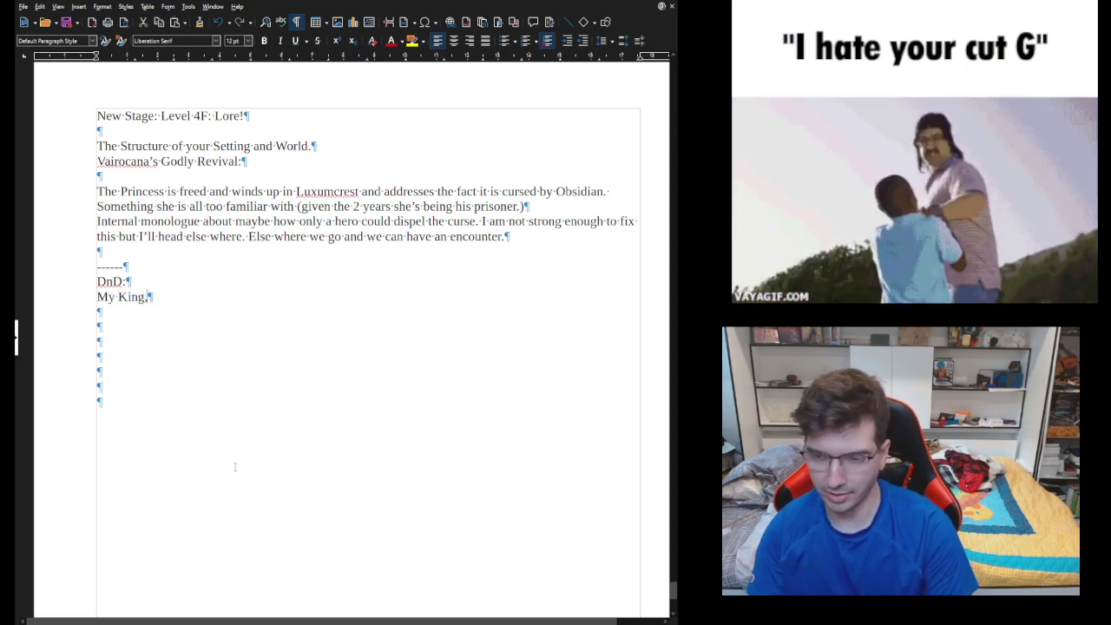
type(", Gan")
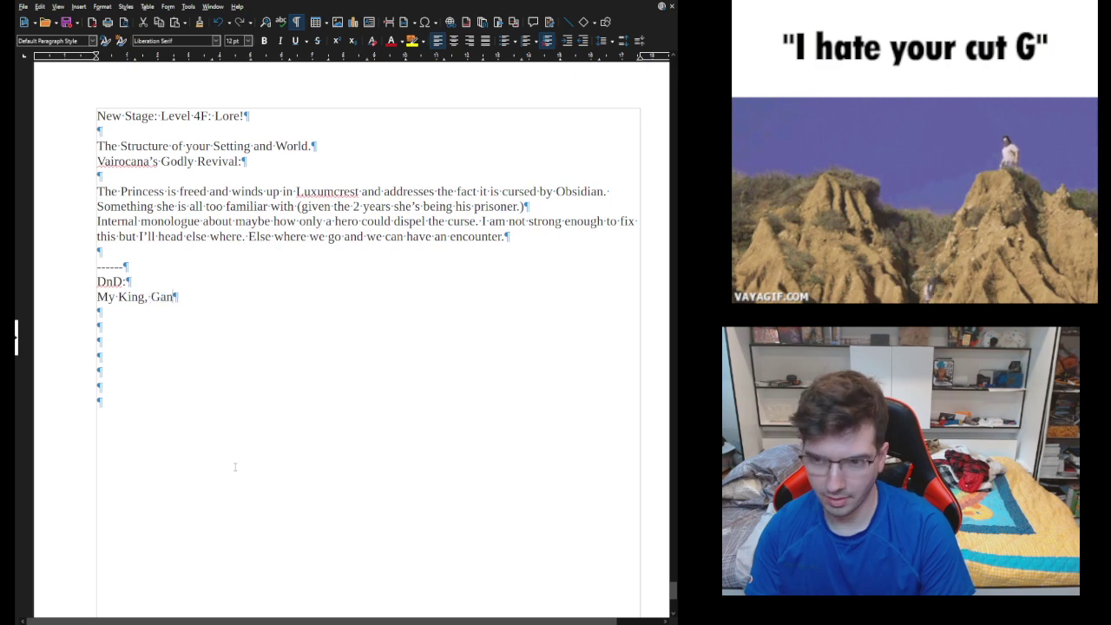
type("on and ")
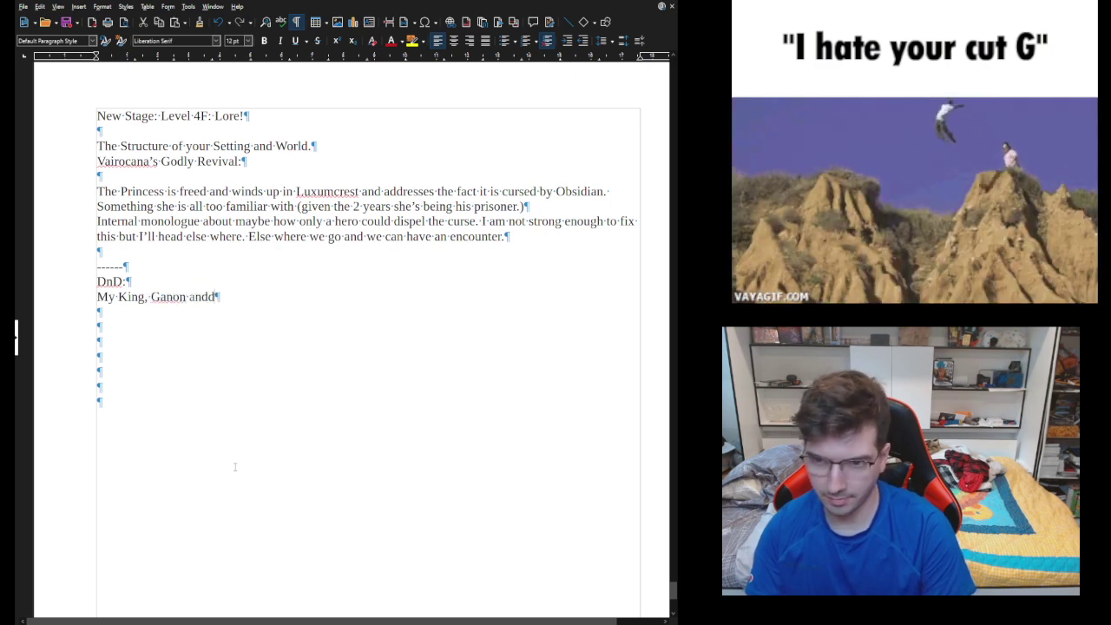
type("his m")
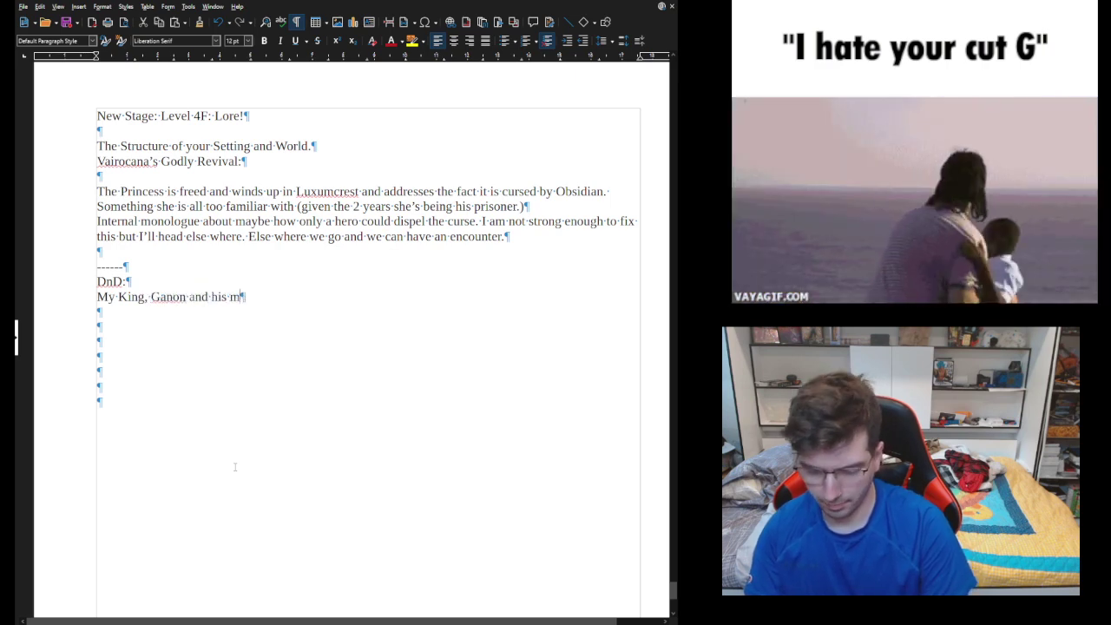
type("inions hav")
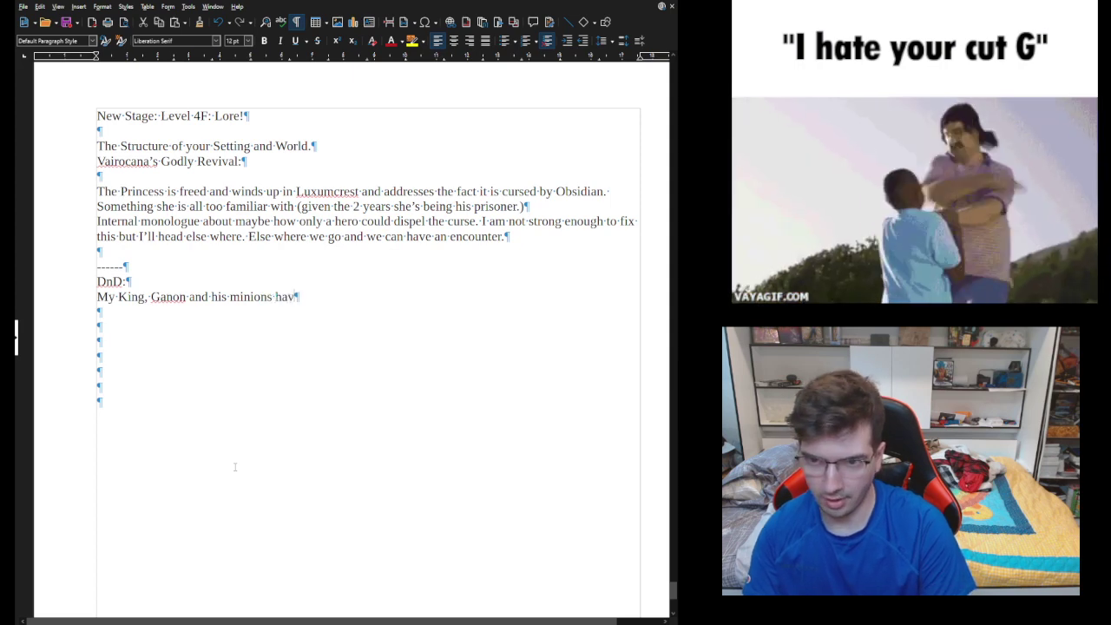
type("e seized the id")
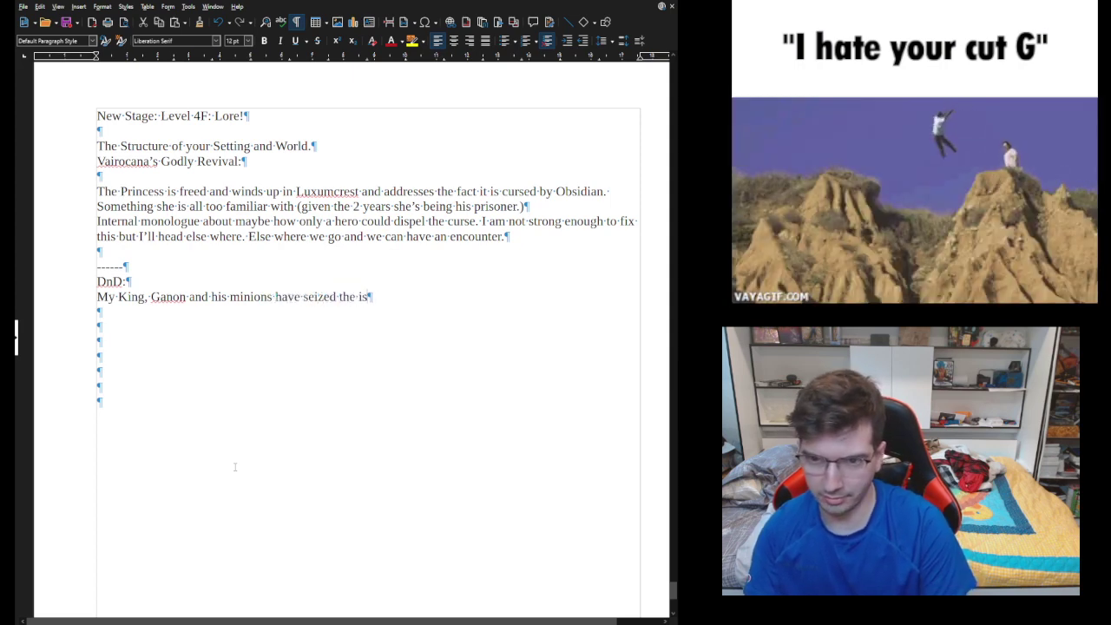
type("land of kor")
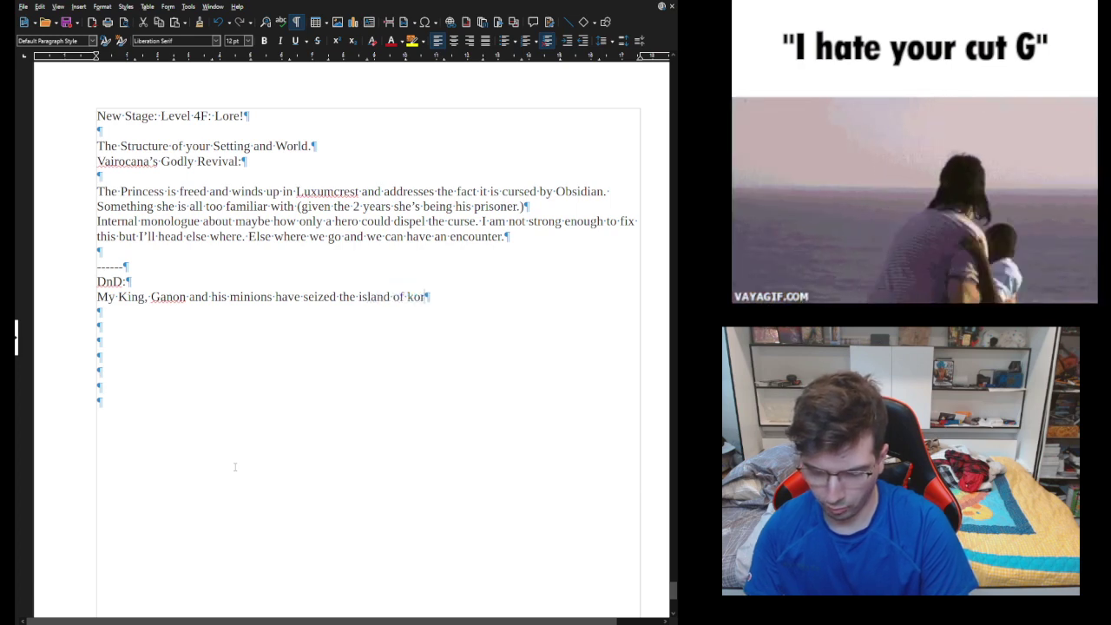
type("ridai!")
Step: Add the line "Its is written only LINK can defeat Ganon!" below the island sentence
key("Return")
type("Its iw")
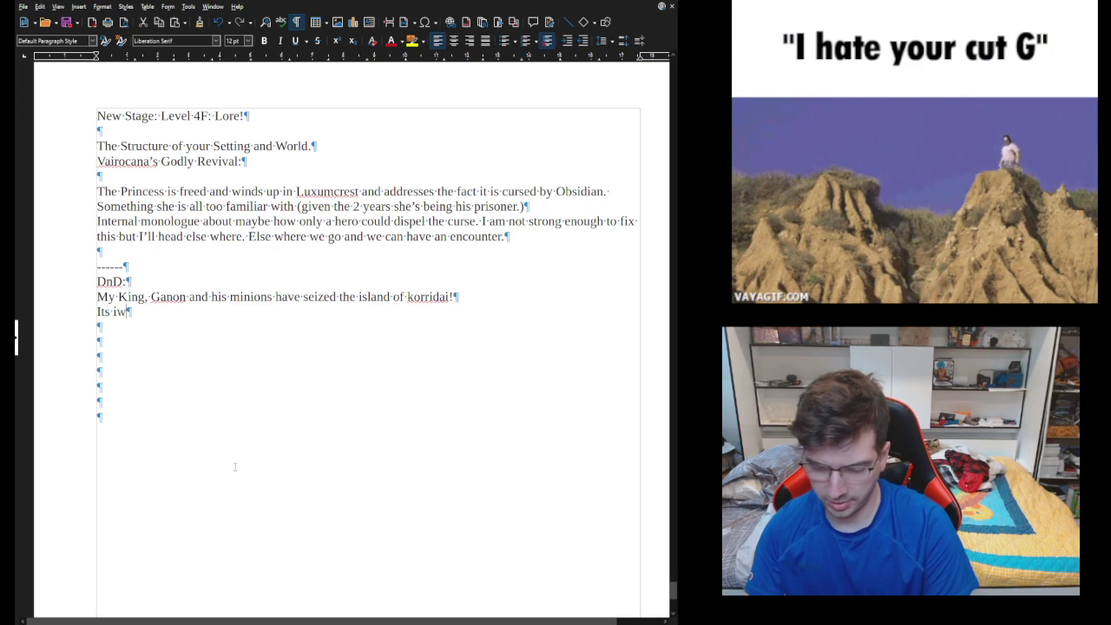
key("BackSpace")
type("s writte")
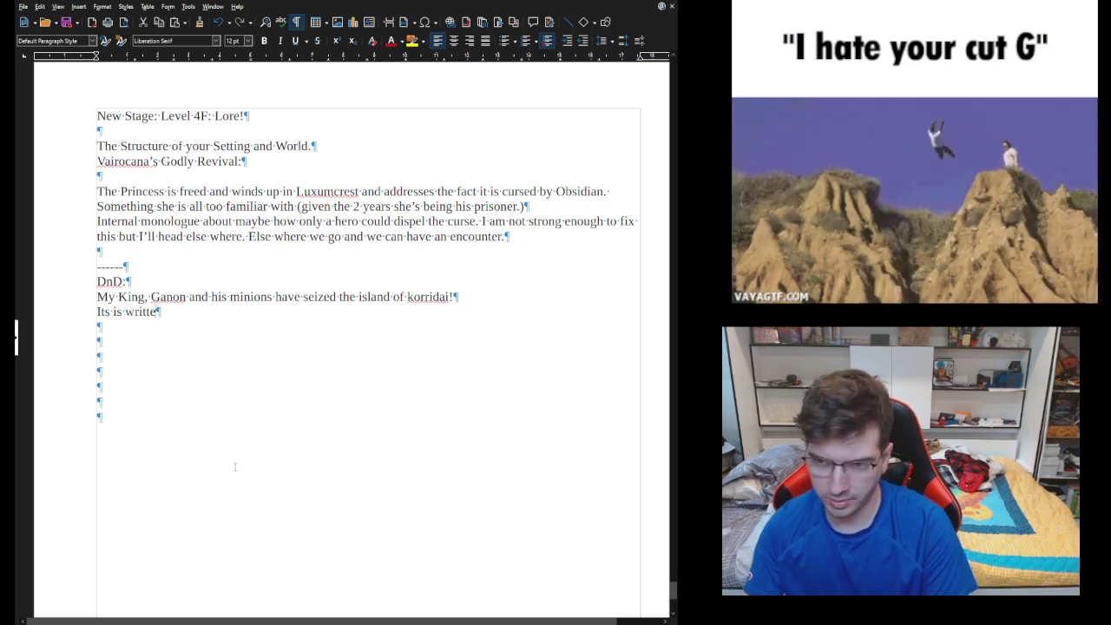
type("n pd")
key("BackSpace")
key("BackSpace")
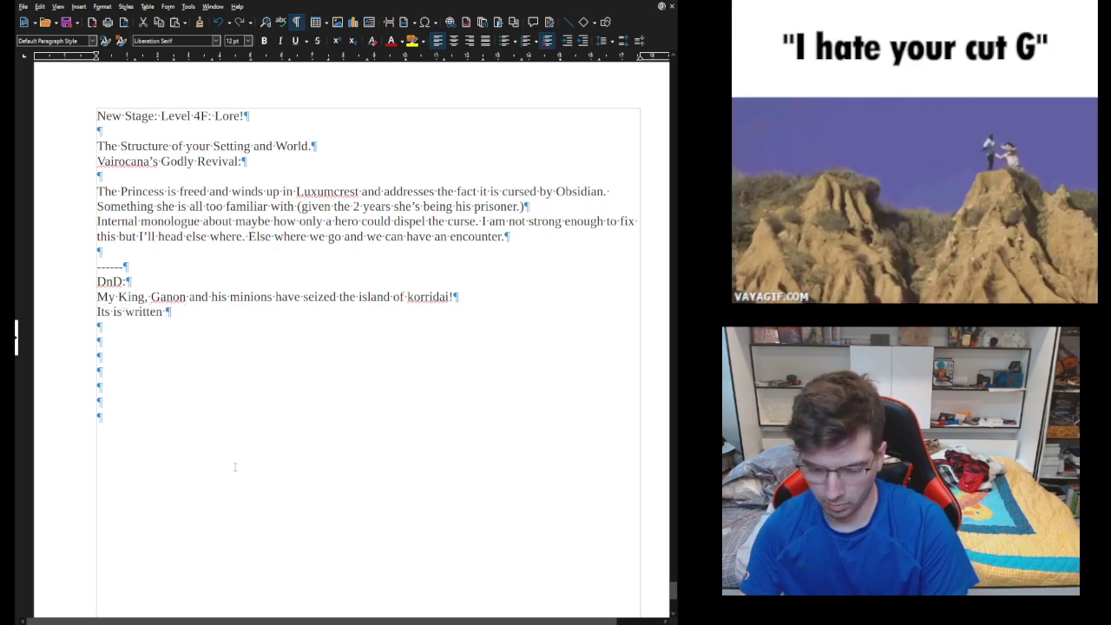
type("only L:INk")
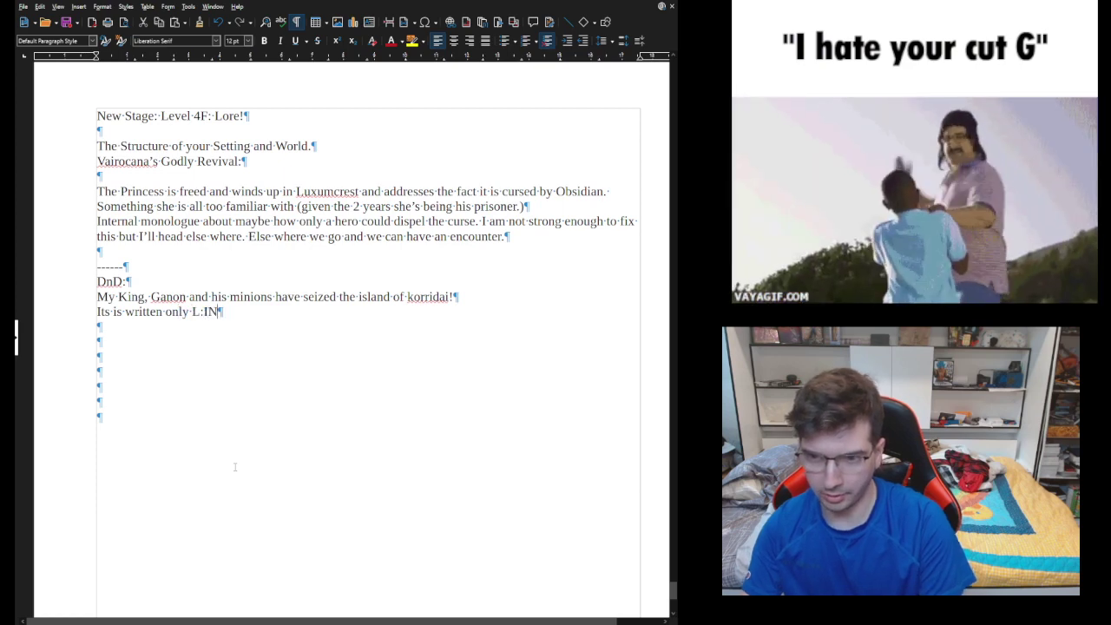
key("BackSpace")
key("BackSpace")
key("BackSpace")
key("BackSpace")
type("INK")
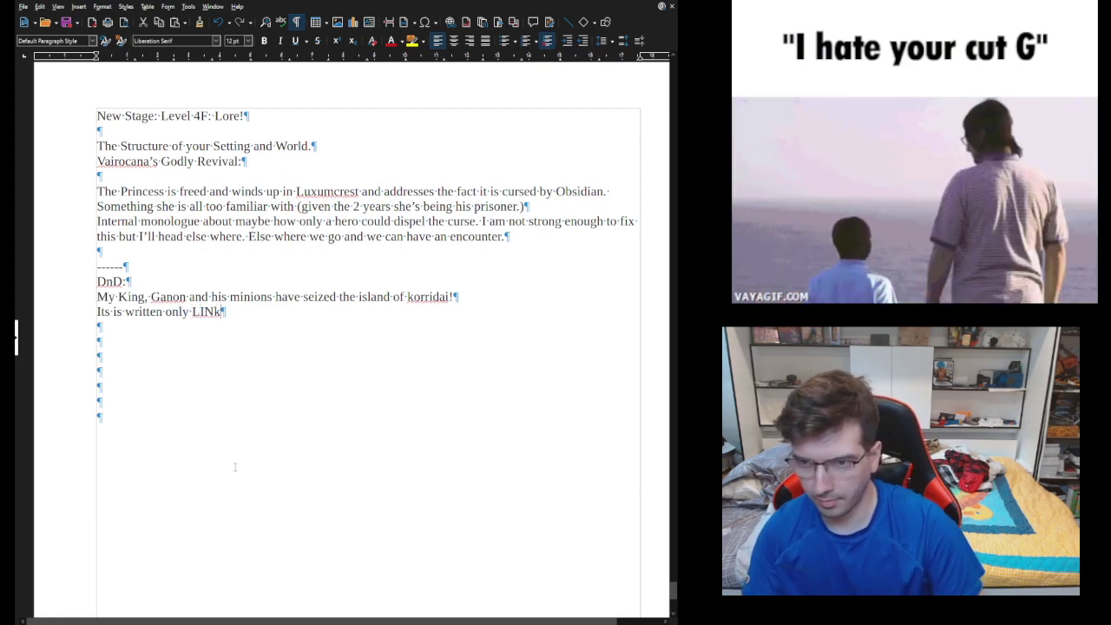
key("BackSpace")
type("K can defea")
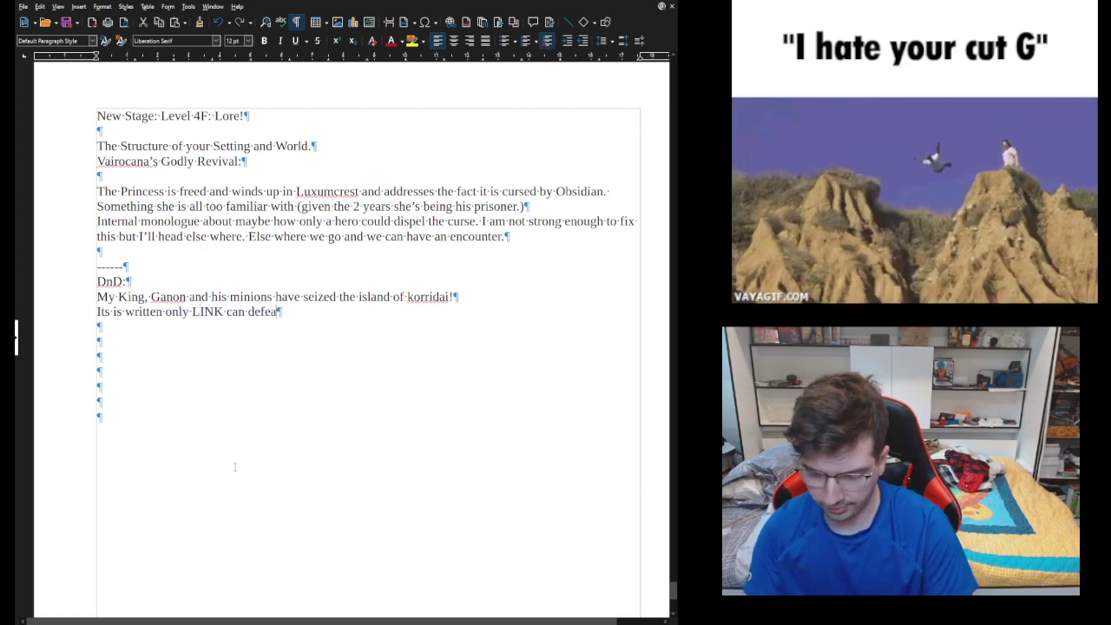
type("t Gannon!")
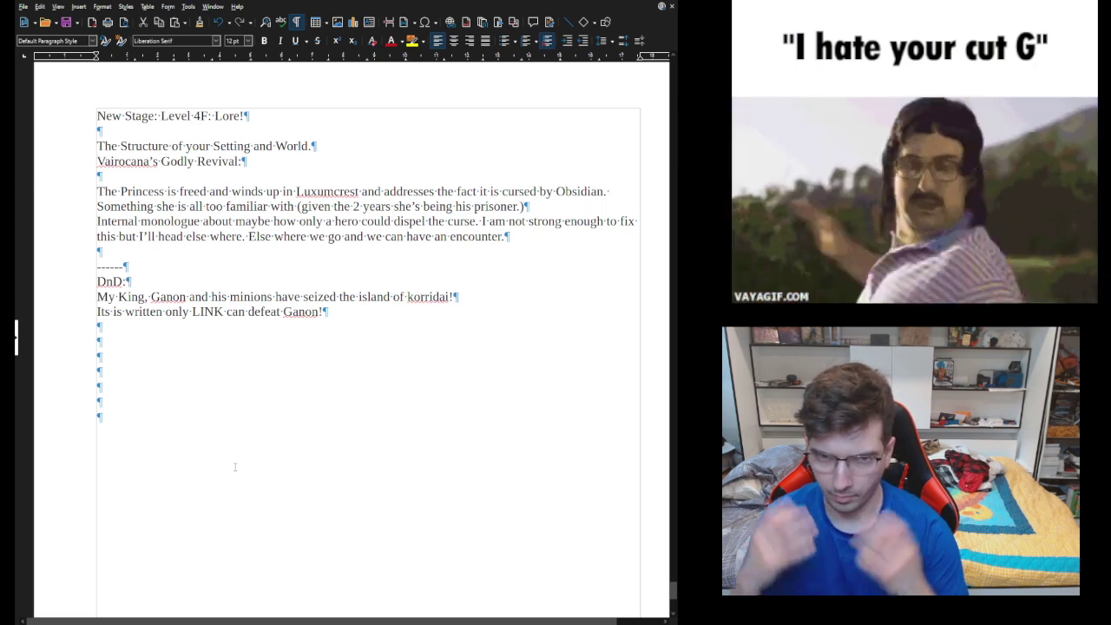
Step: Add a line reading "Or", followed by the line "Only this weapon can defeat the BBEG."
type("Or")
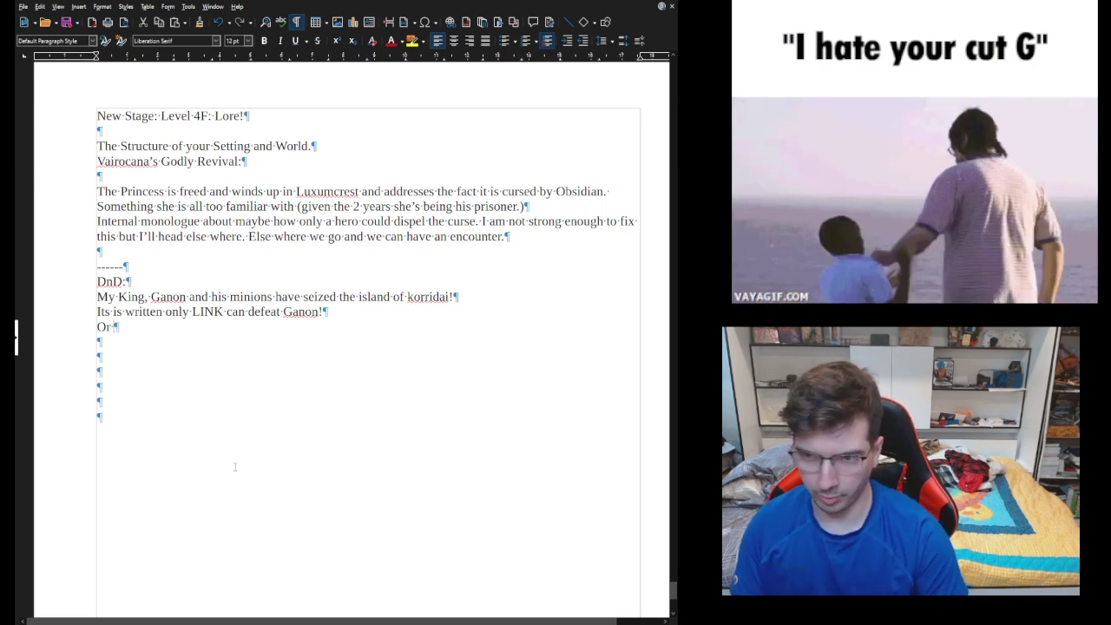
key("Return")
type("Oinly")
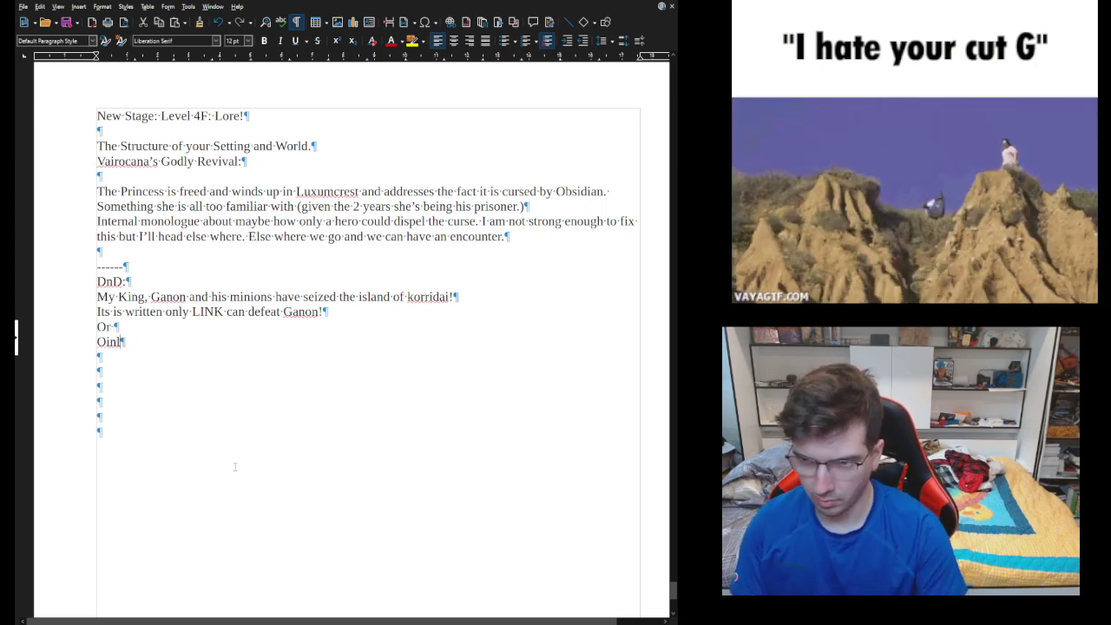
key("BackSpace")
key("BackSpace")
type("nly this weapon c")
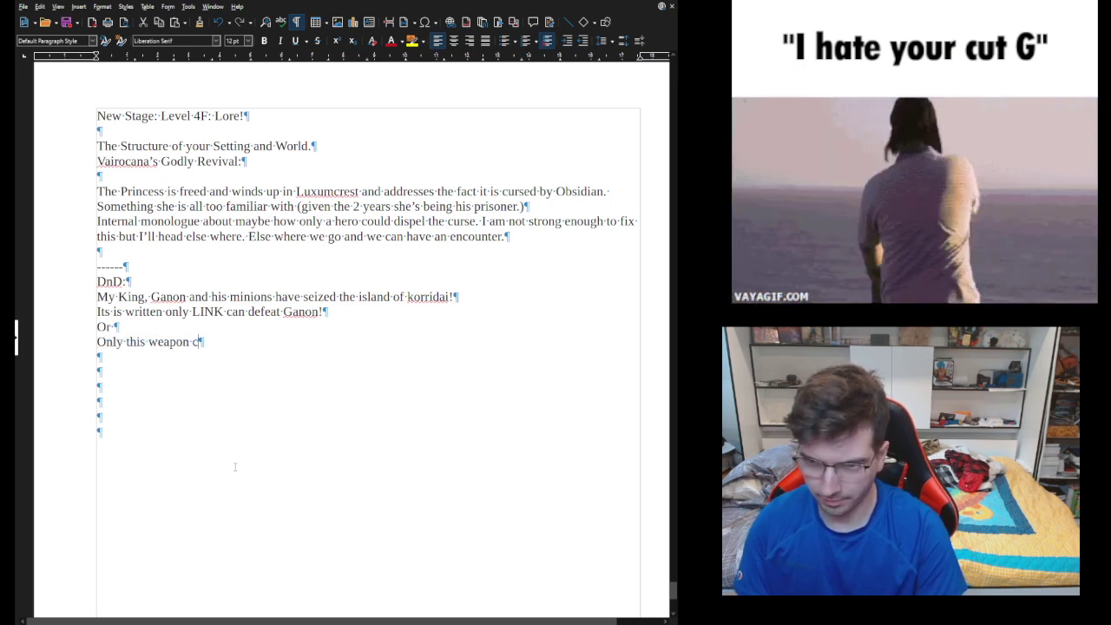
type("an defeat the BBEG.")
Step: Insert a "----" divider on a new line below the weapon sentence
key("Return")
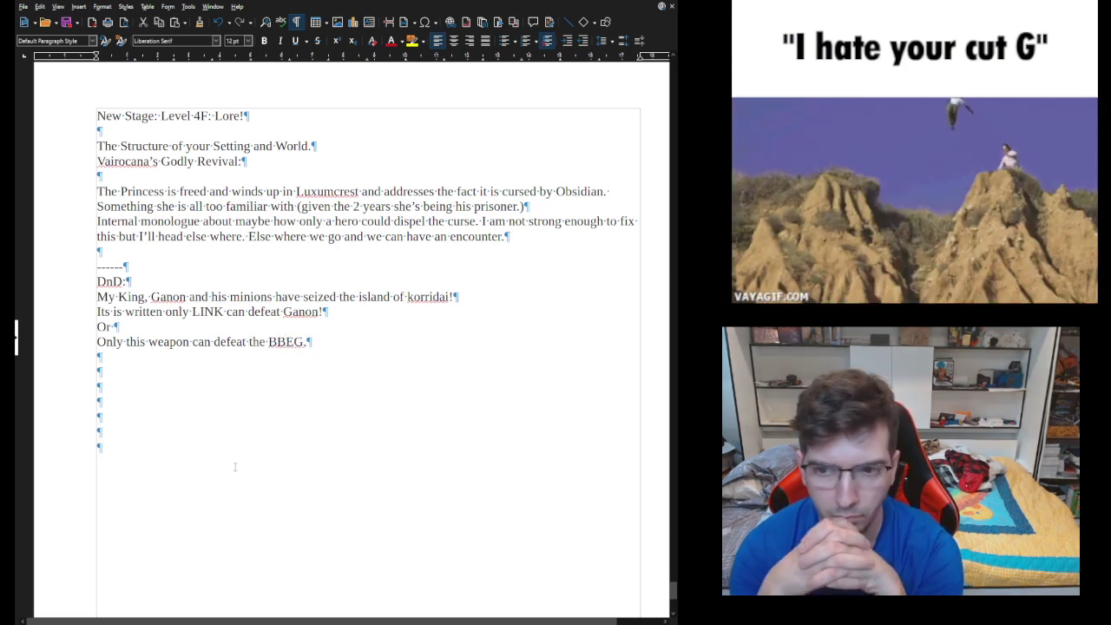
key("shift+Return")
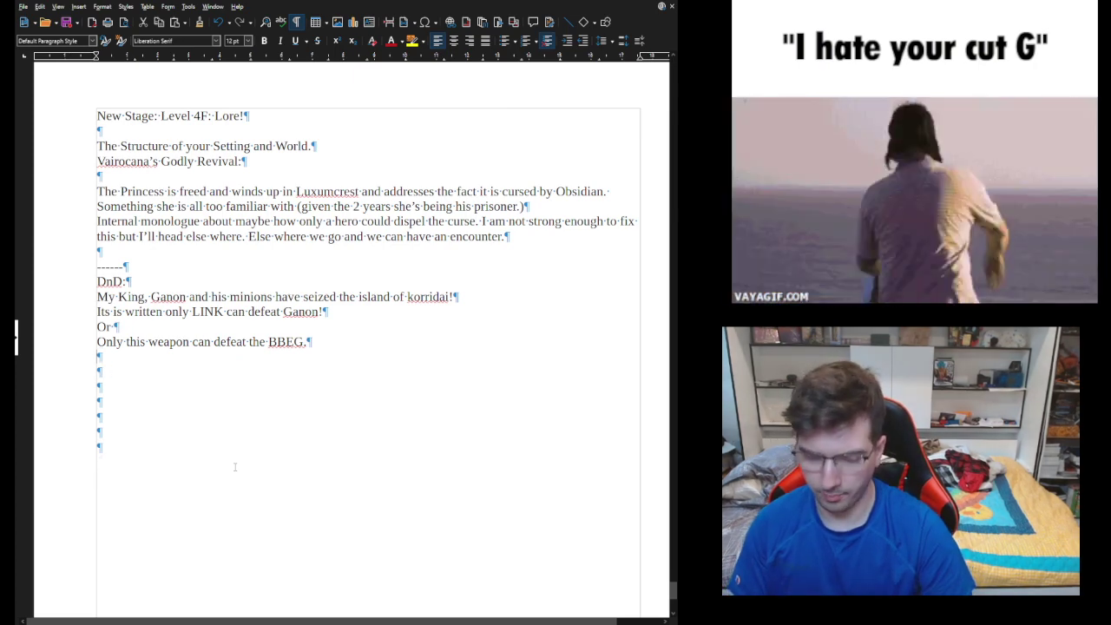
key("BackSpace")
type("So----")
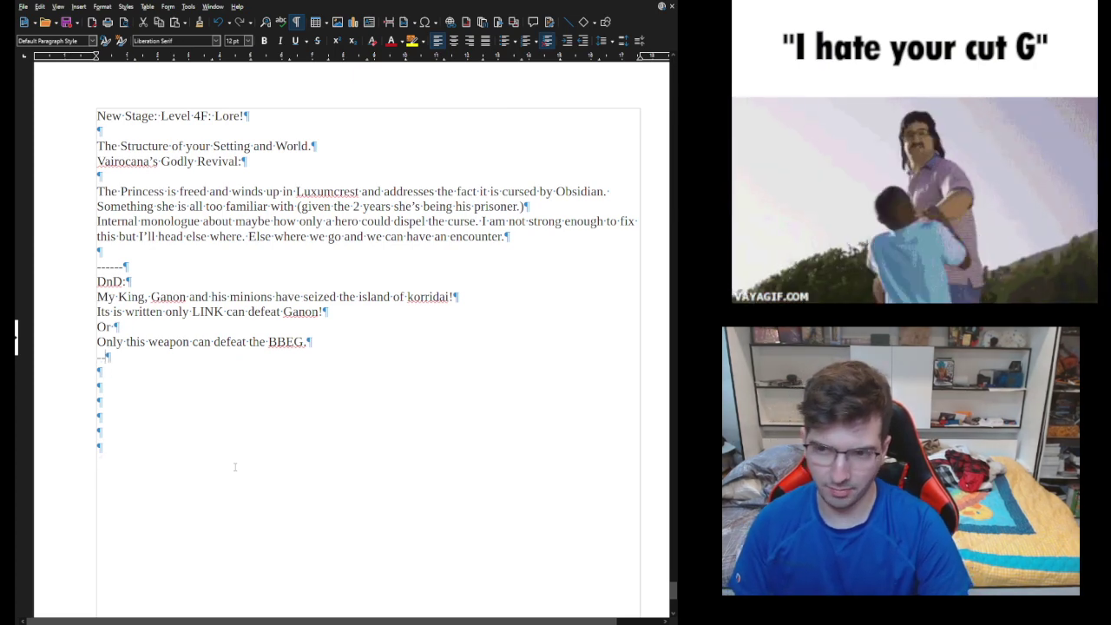
Step: Begin a question below the divider with "Why is the party involved if only the hero"
key("Return")
type("Why ios")
key("BackSpace")
key("BackSpace")
type("s the party")
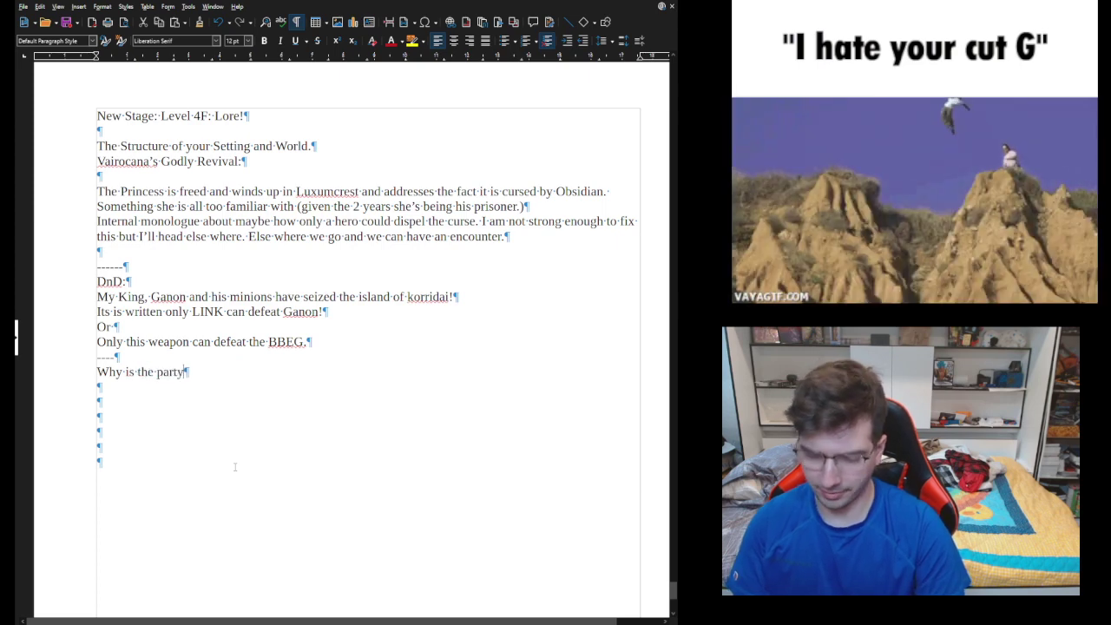
type(" involved")
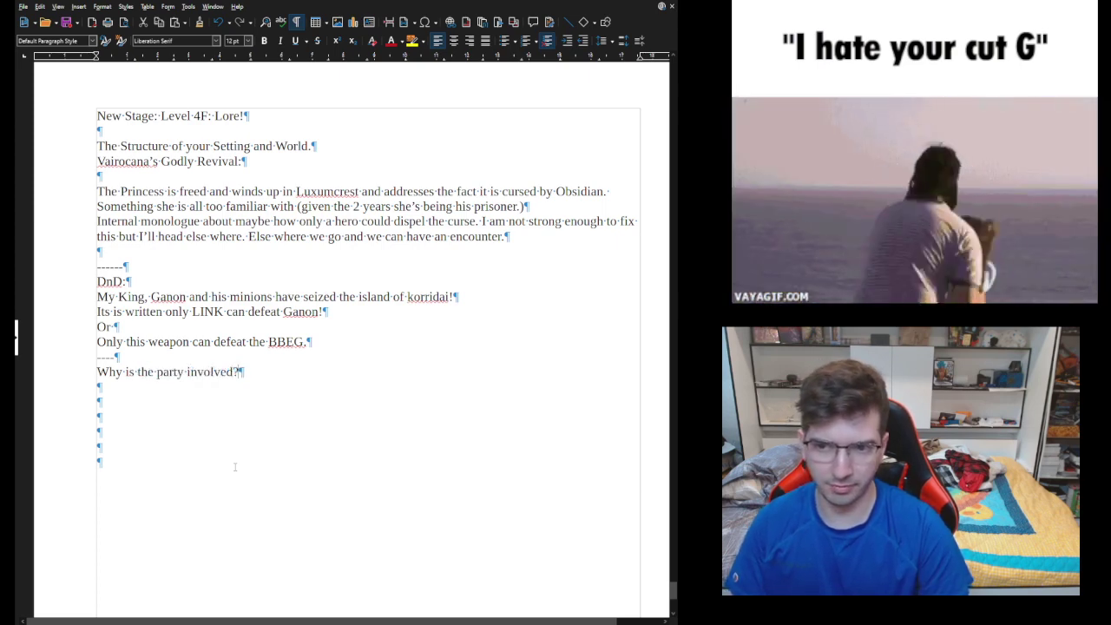
type(" if o")
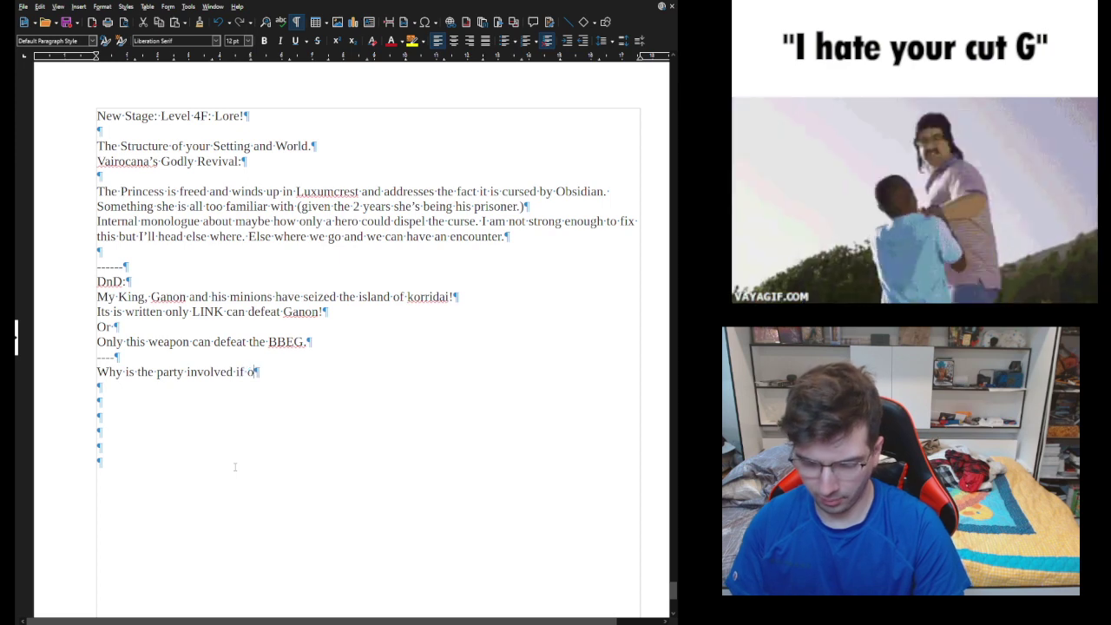
type("nly the heroe")
key("BackSpace")
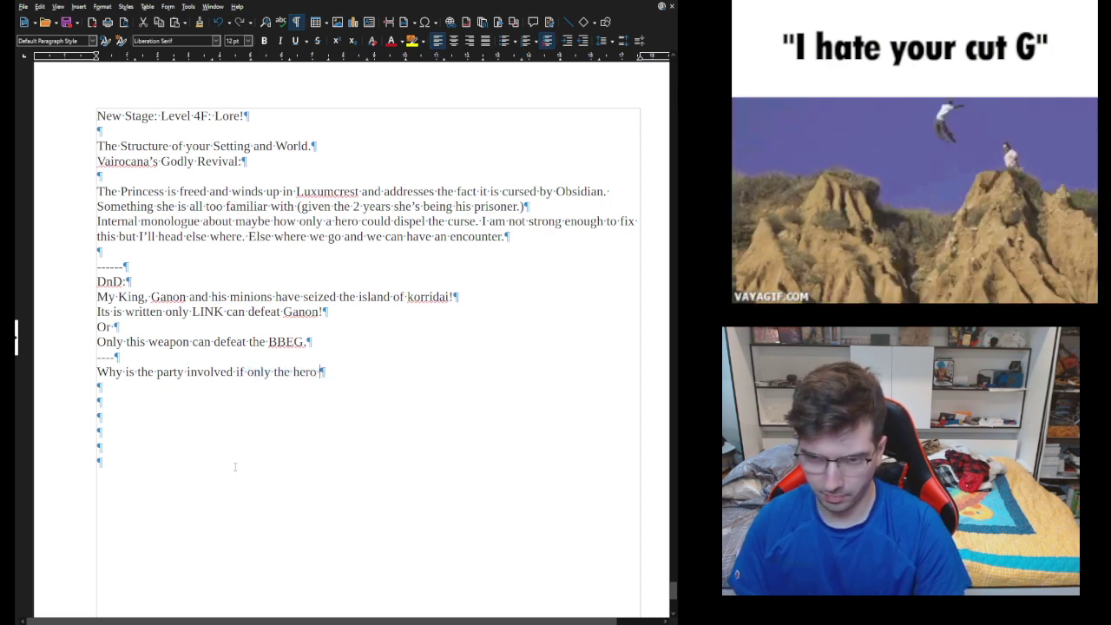
Step: Complete the question about the party with "can slay the BBEG with a magic sword?", spelled correctly
type("can slay")
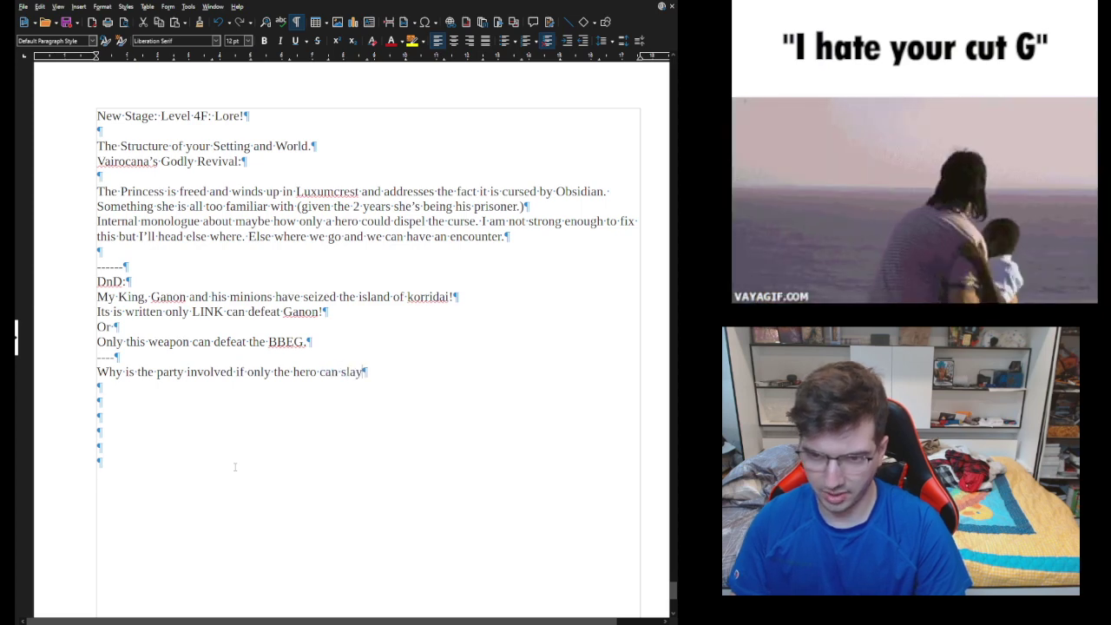
type(" the BBEG with a mnagi")
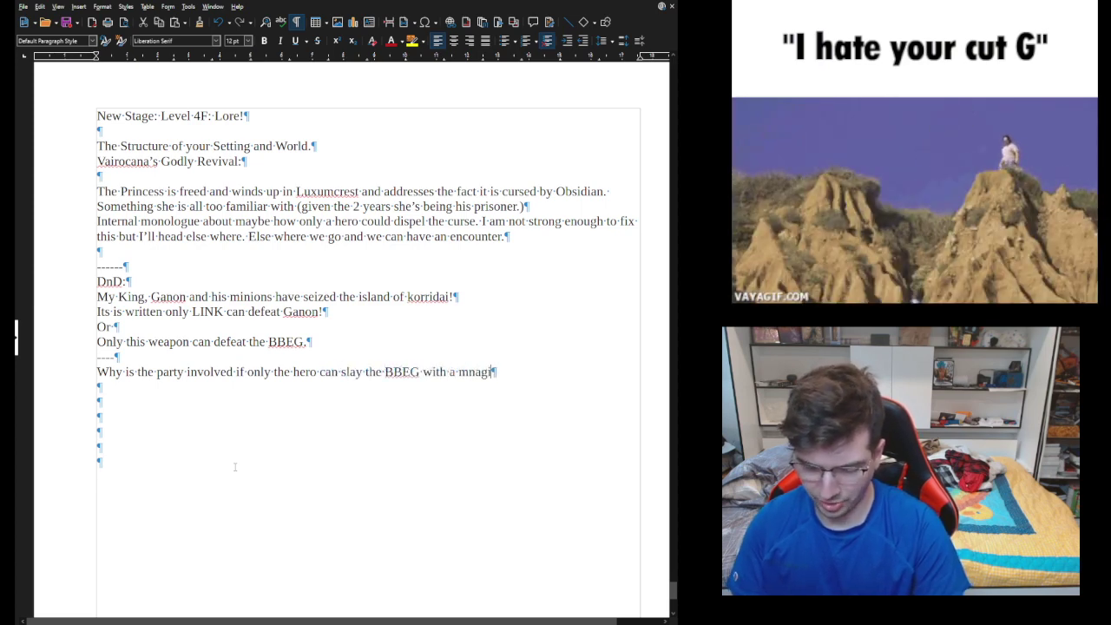
type("c sword?")
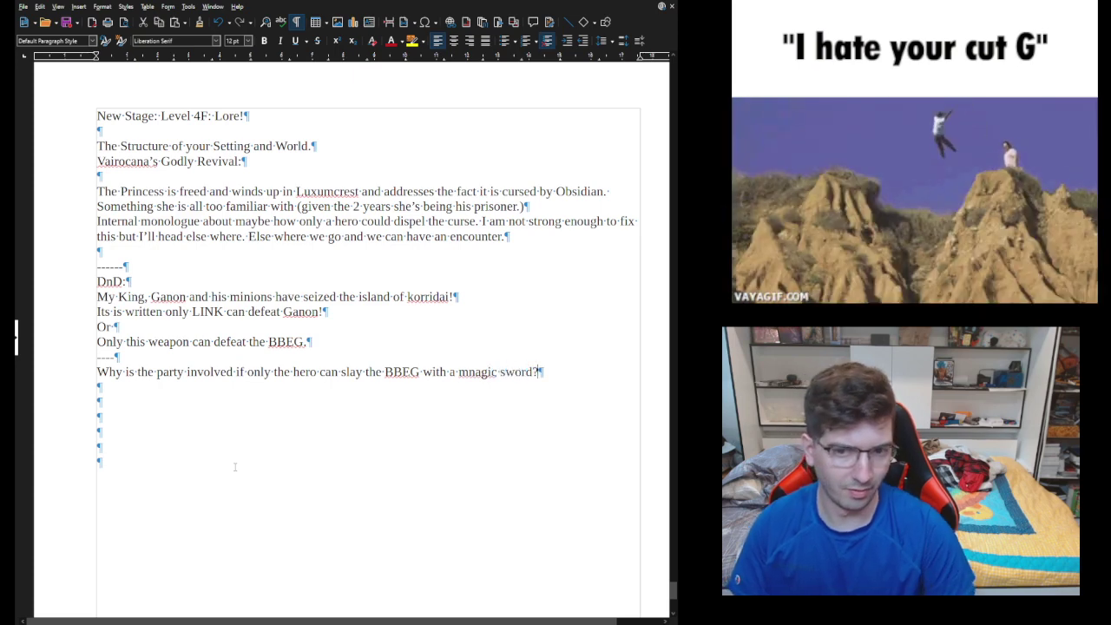
key("Left")
key("Left")
key("Left")
key("Left")
key("Left")
key("Left")
key("Left")
key("Left")
key("Left")
key("Left")
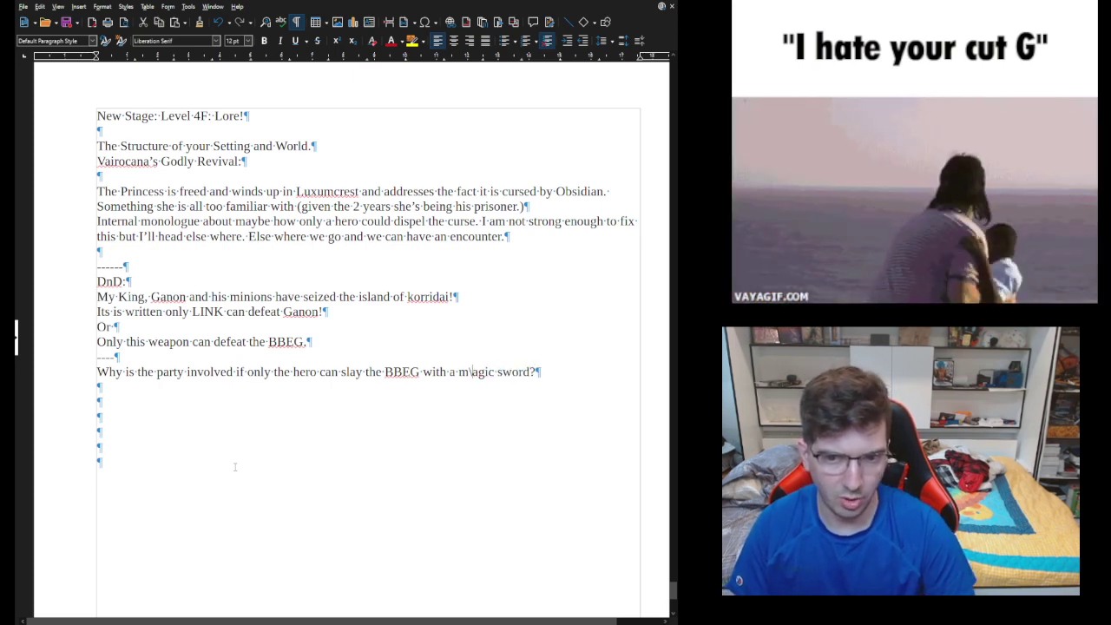
key("BackSpace")
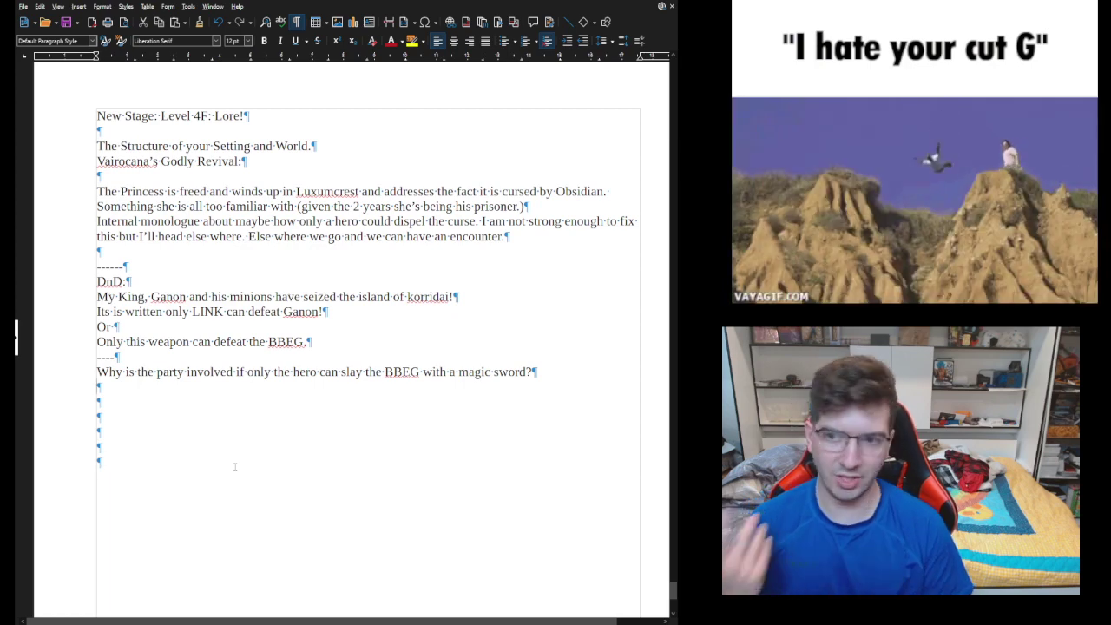
Step: Begin a new line below the party question with "If you have a party", correcting its spacing and capitalization
type("IF")
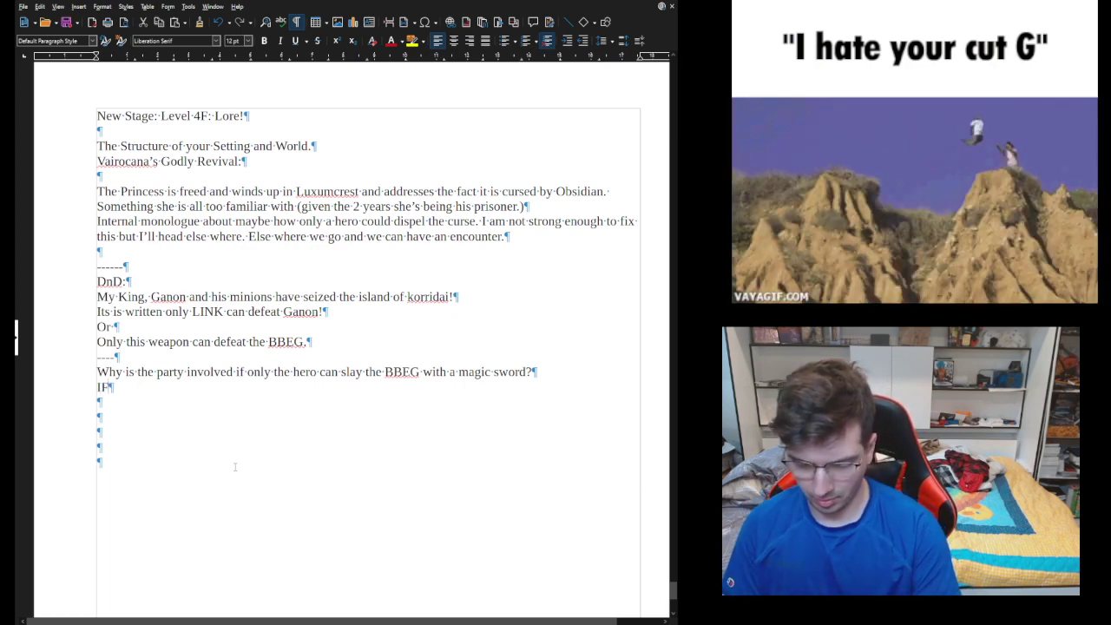
type(" you have apa")
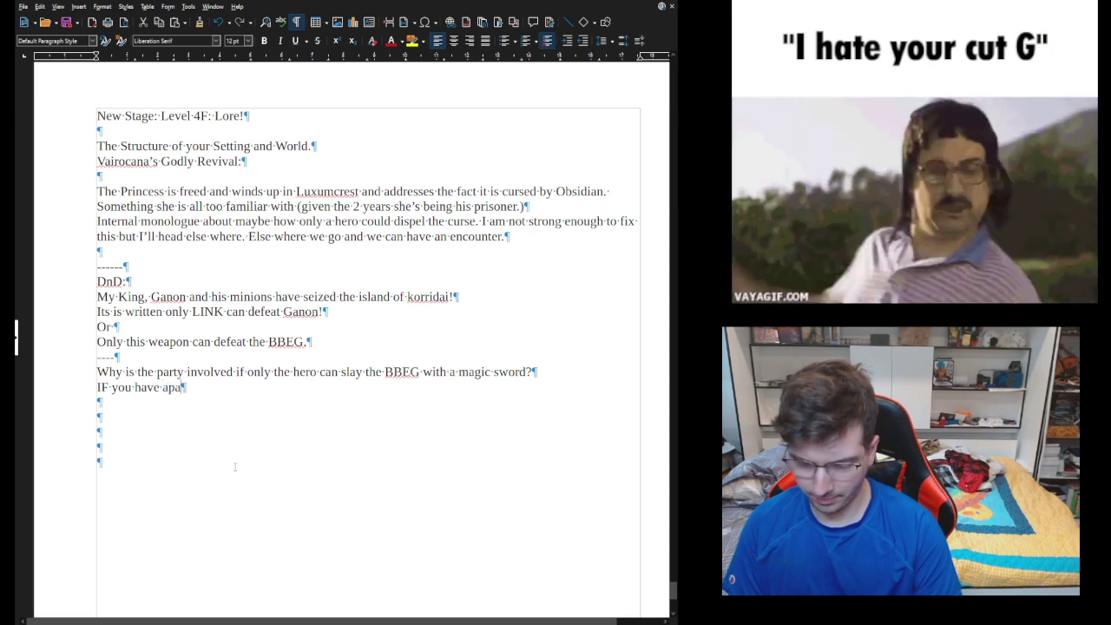
type("rttyy")
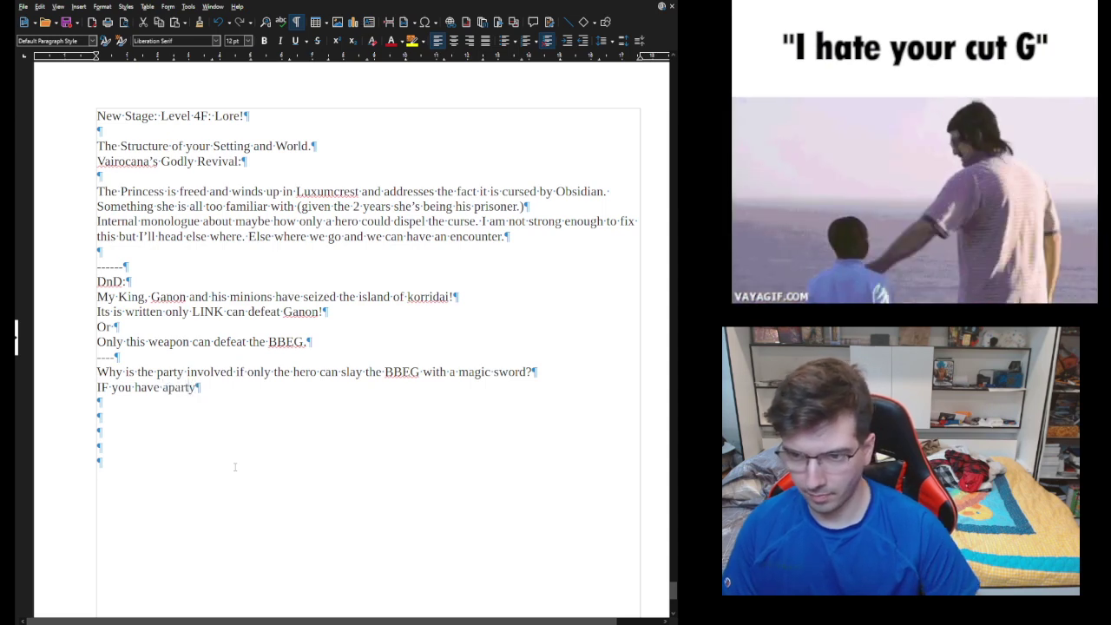
key("Left")
key("Left")
key("Left")
key("Left")
key("Left")
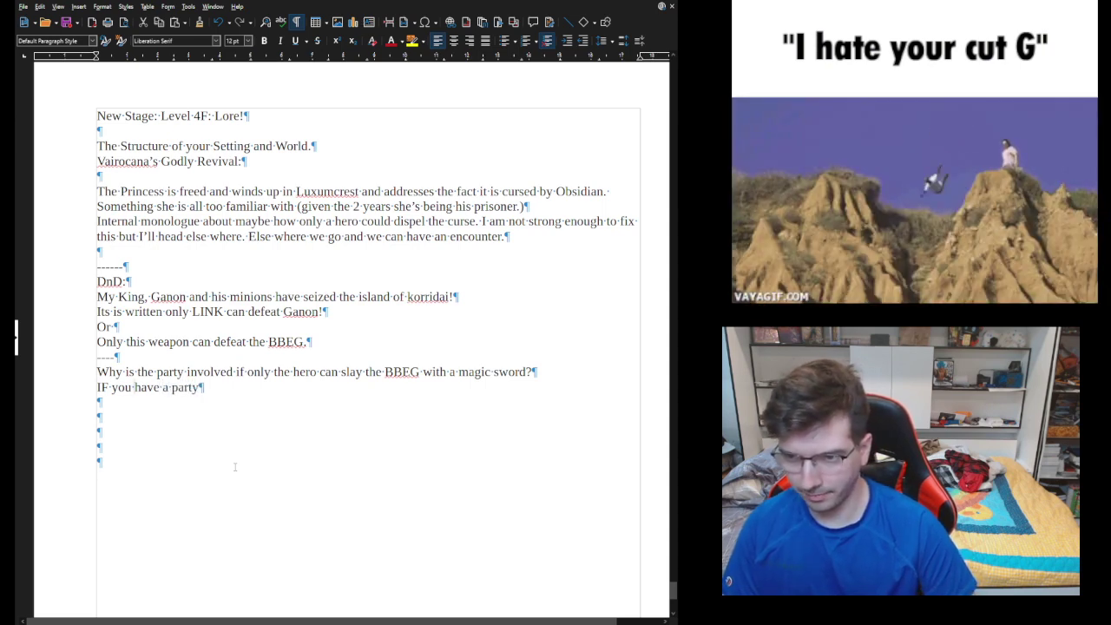
key("Home")
key("Right")
key("Delete")
type("f")
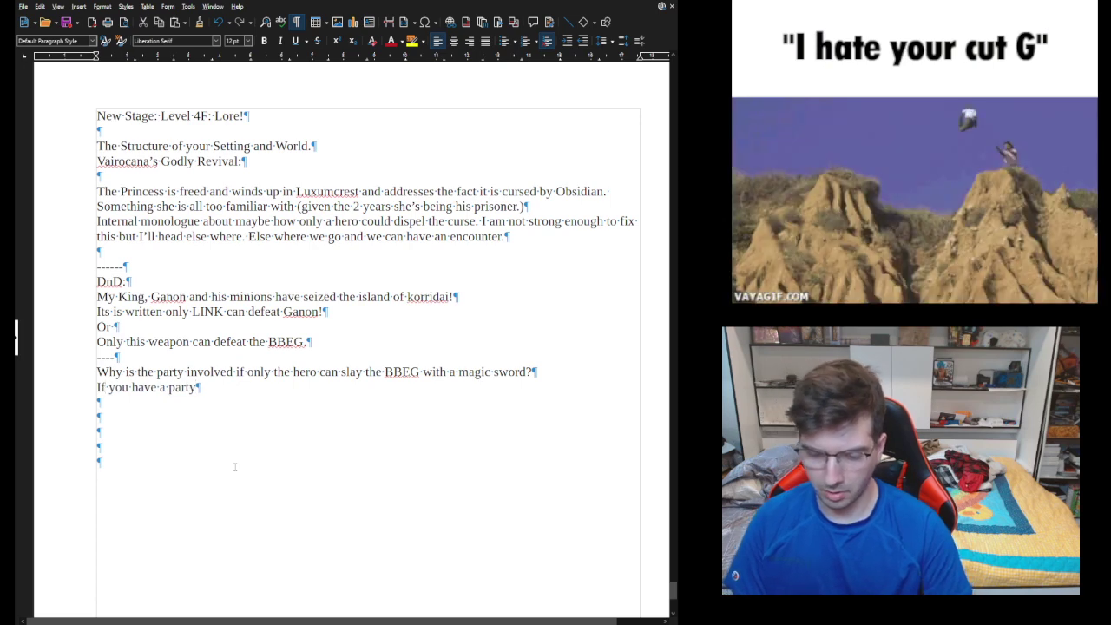
Step: Continue the "If you have a party" line with "make a single power or magic that anyone can use"
key("End")
type("make")
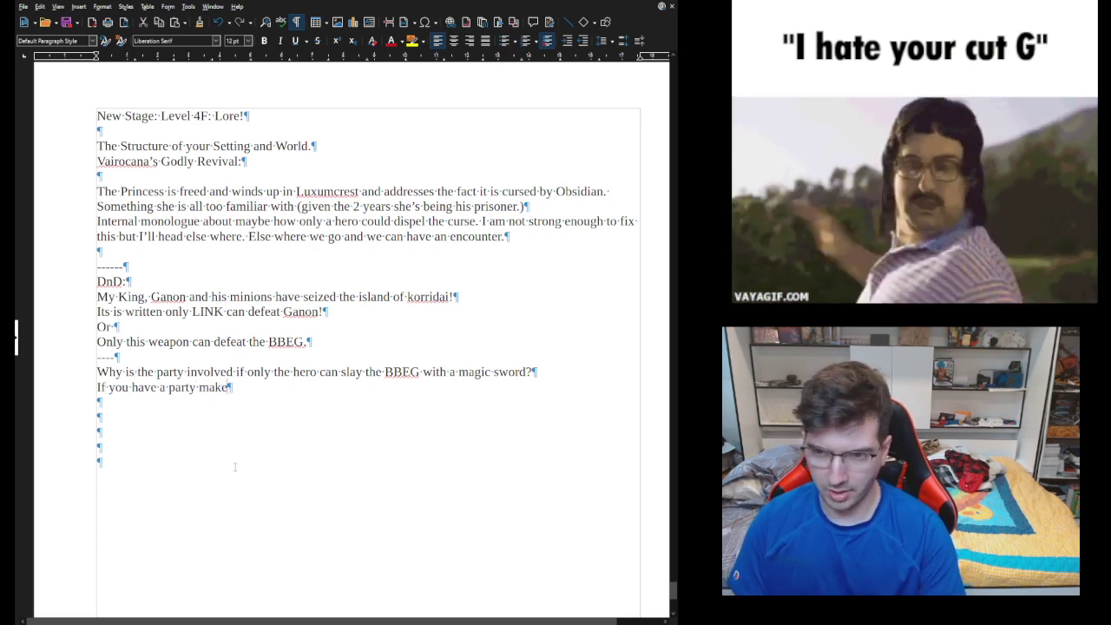
type(" a single power")
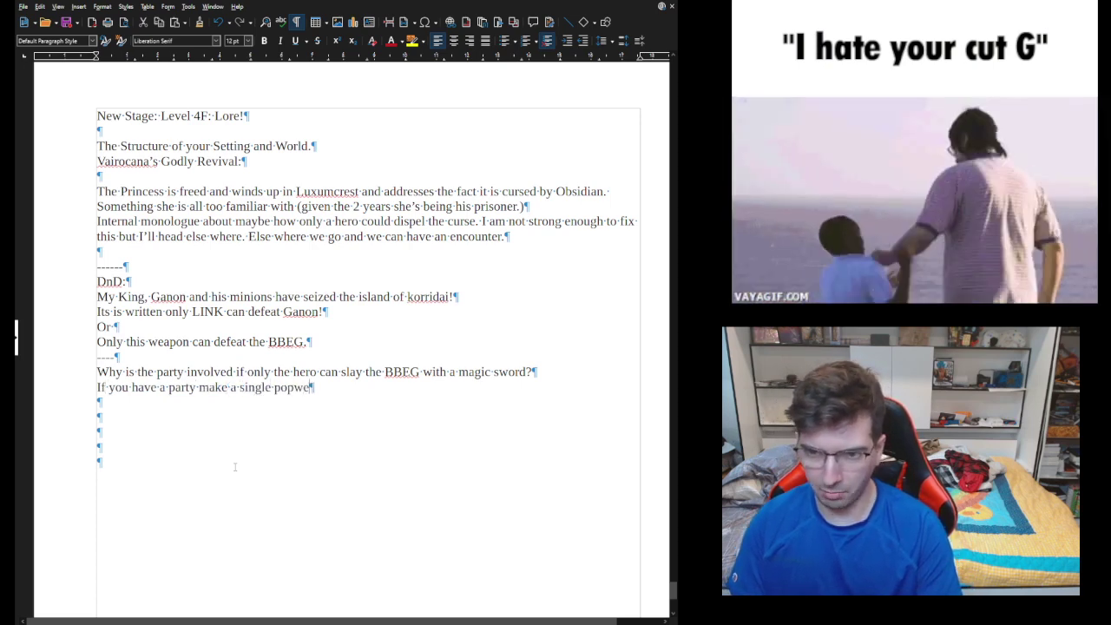
type(" or magi")
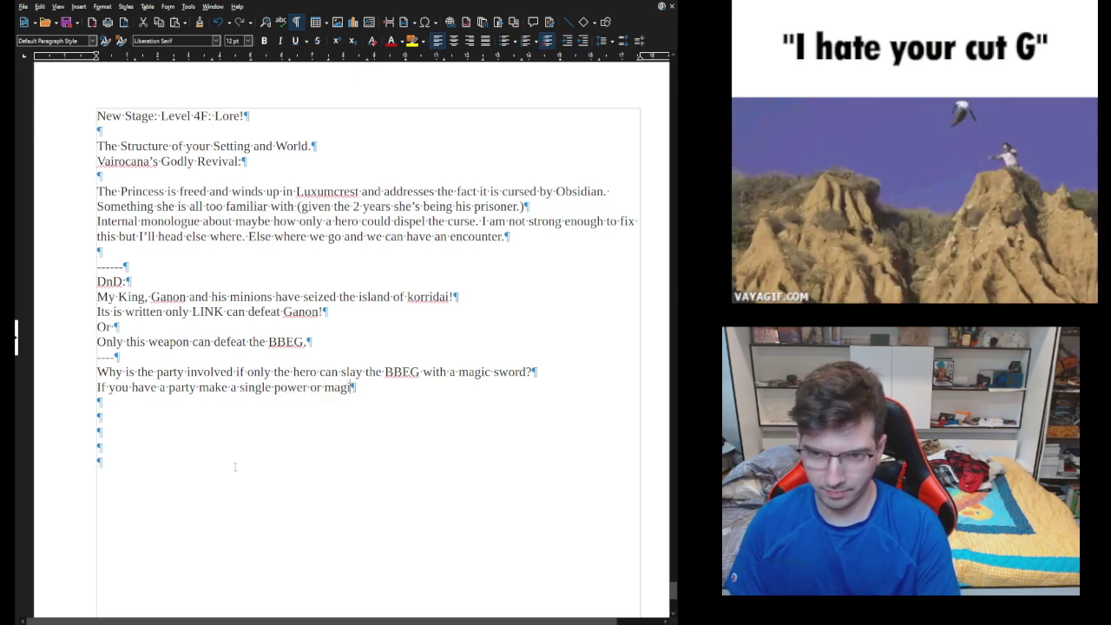
type("c that anyone")
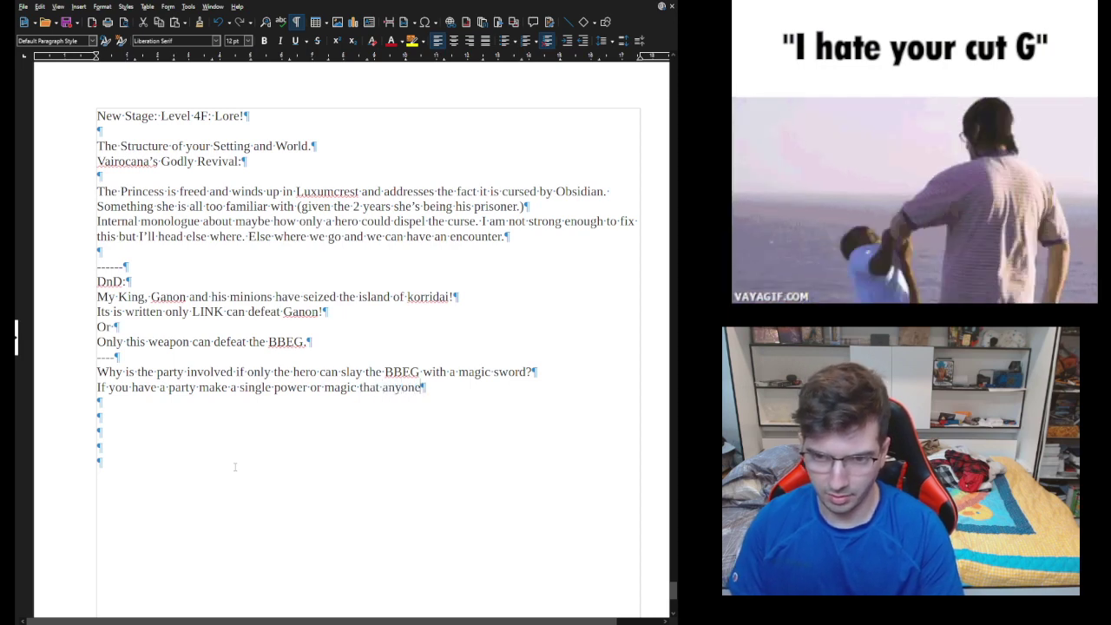
type(" can use")
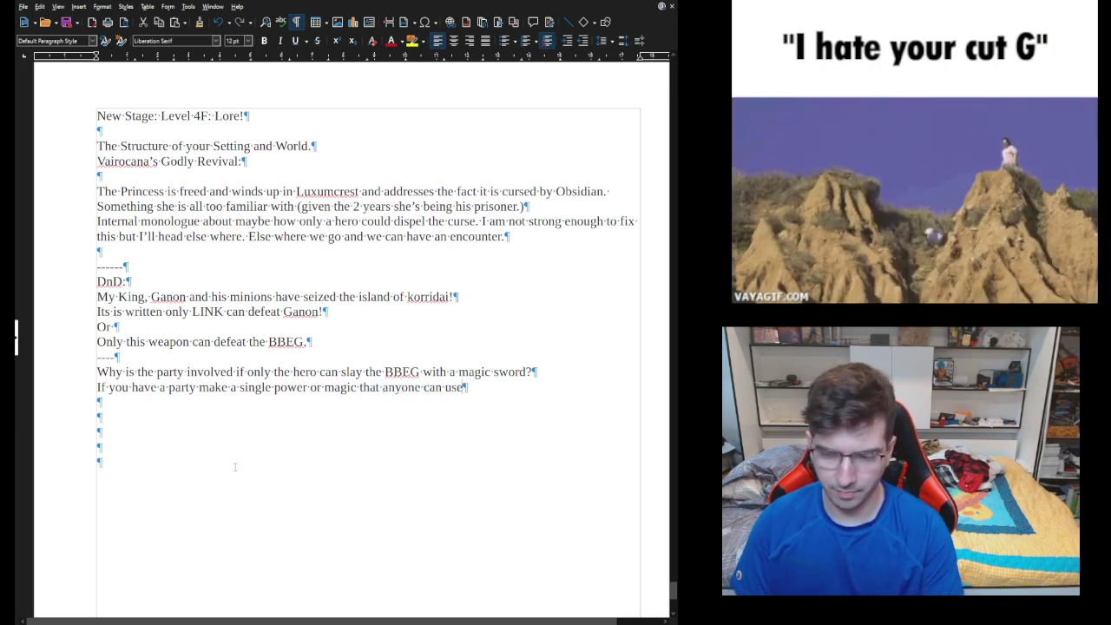
Step: Extend the sentence with "and learn (in a reasonable amount of time.)", correcting the spelling of "reasonable"
type(" and learn")
key("BackSpace")
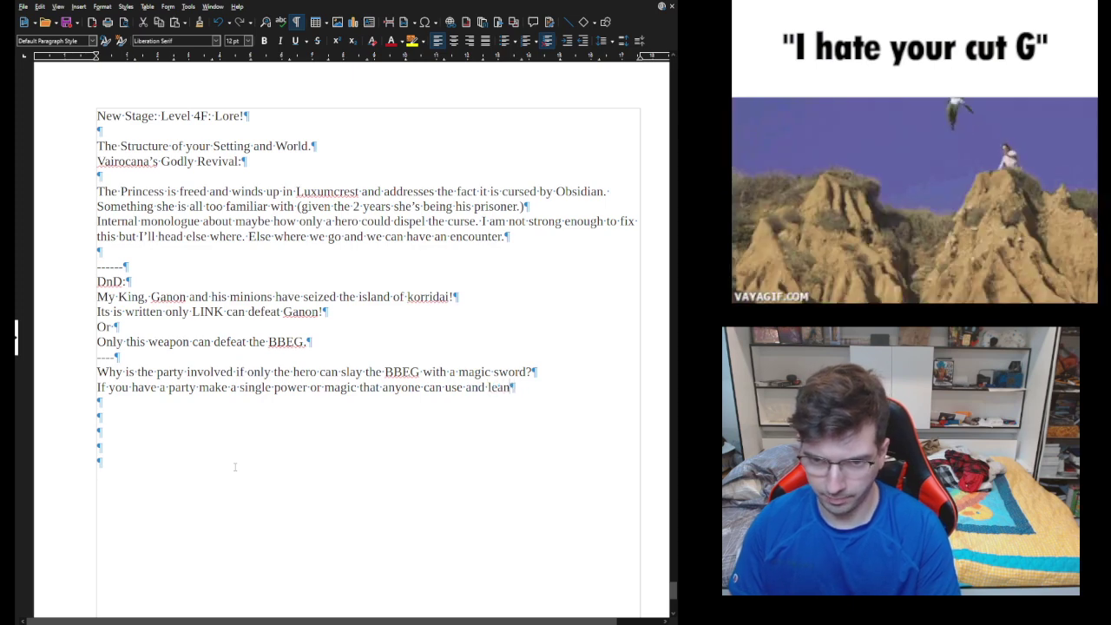
type("(uib")
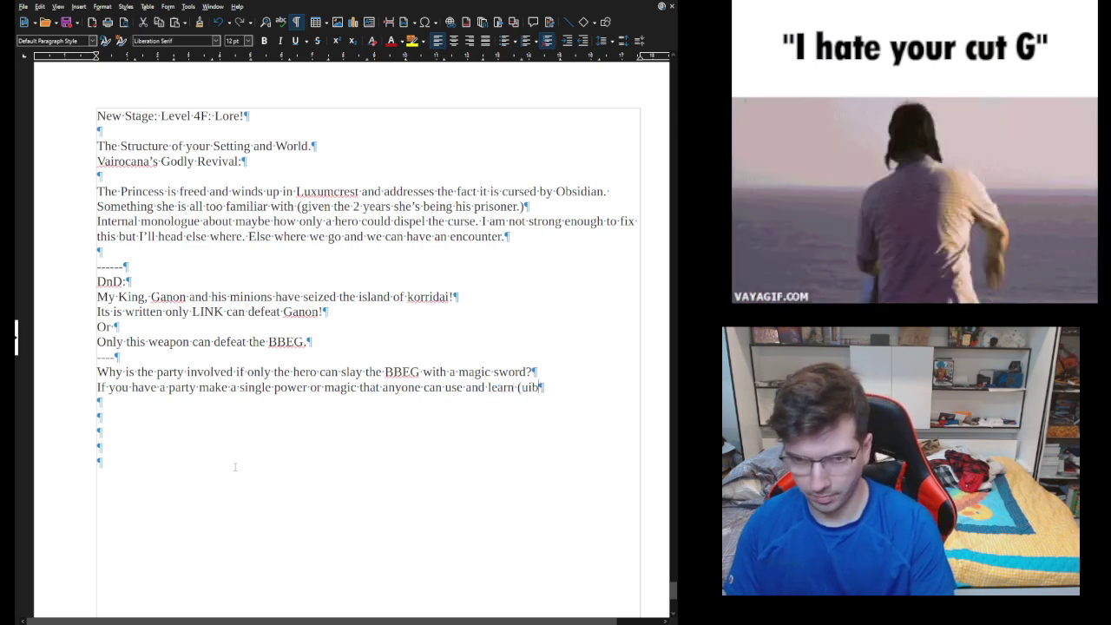
key("BackSpace")
key("BackSpace")
key("BackSpace")
type("in a res")
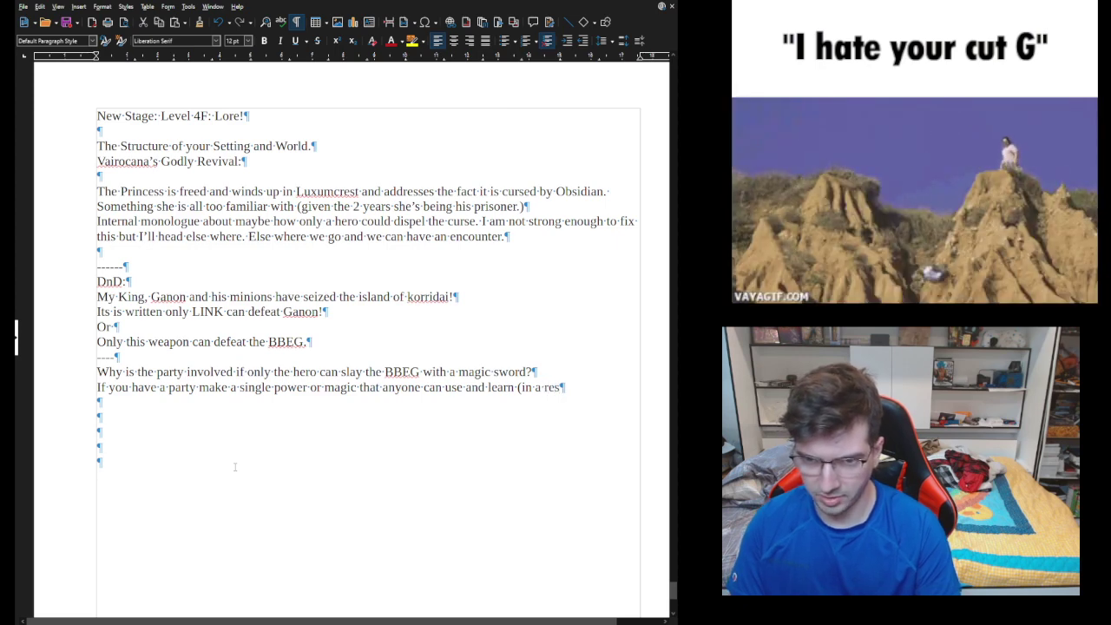
type("onab")
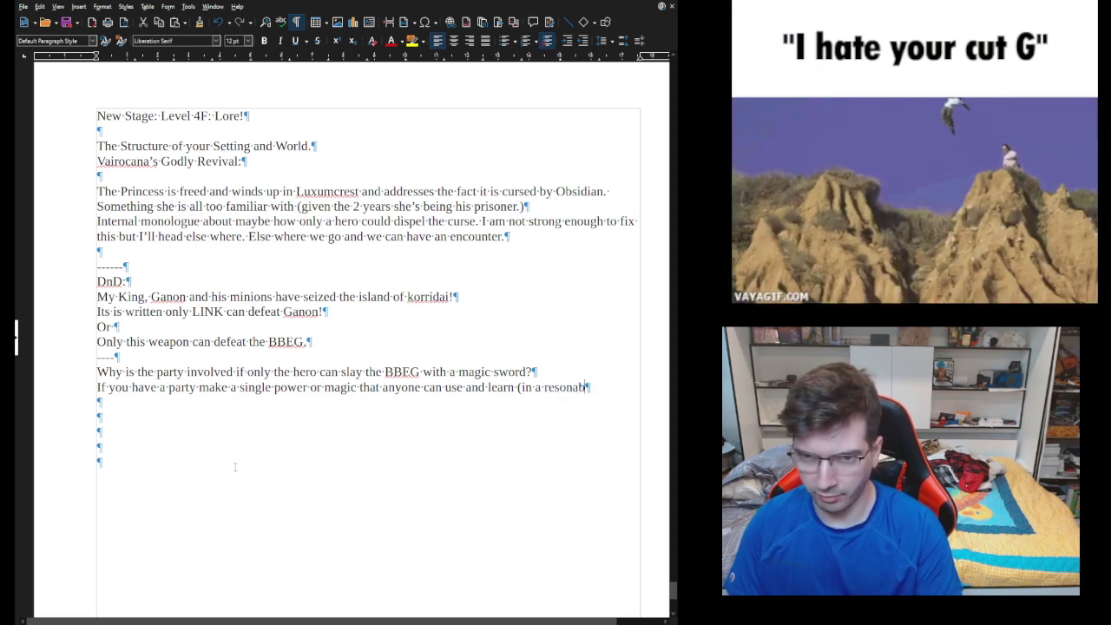
type("vl amoun")
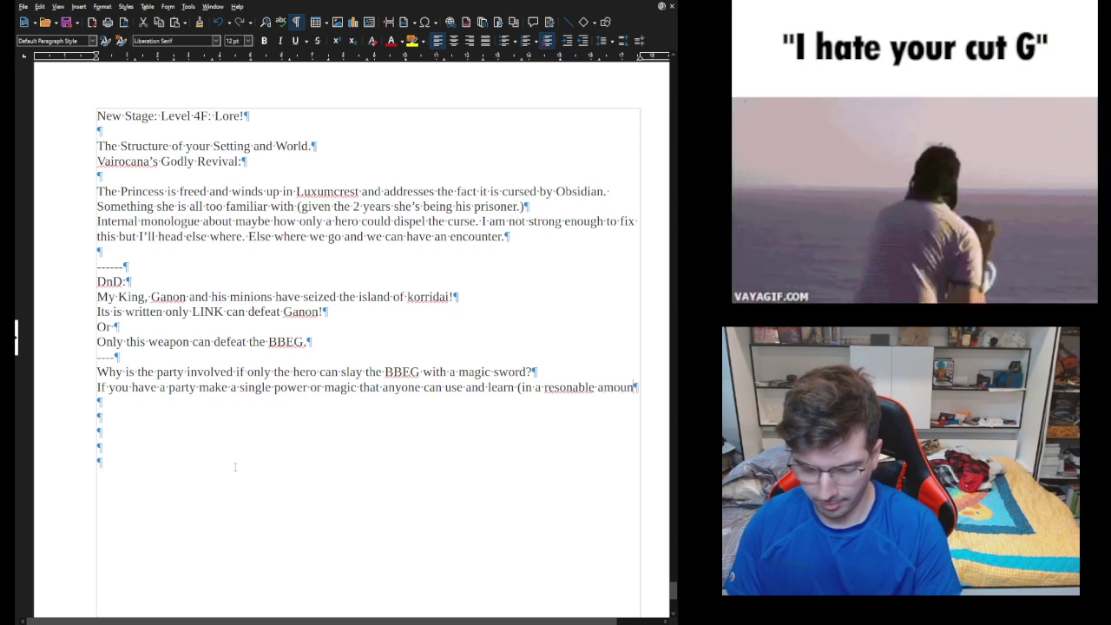
type("t oiff time.")
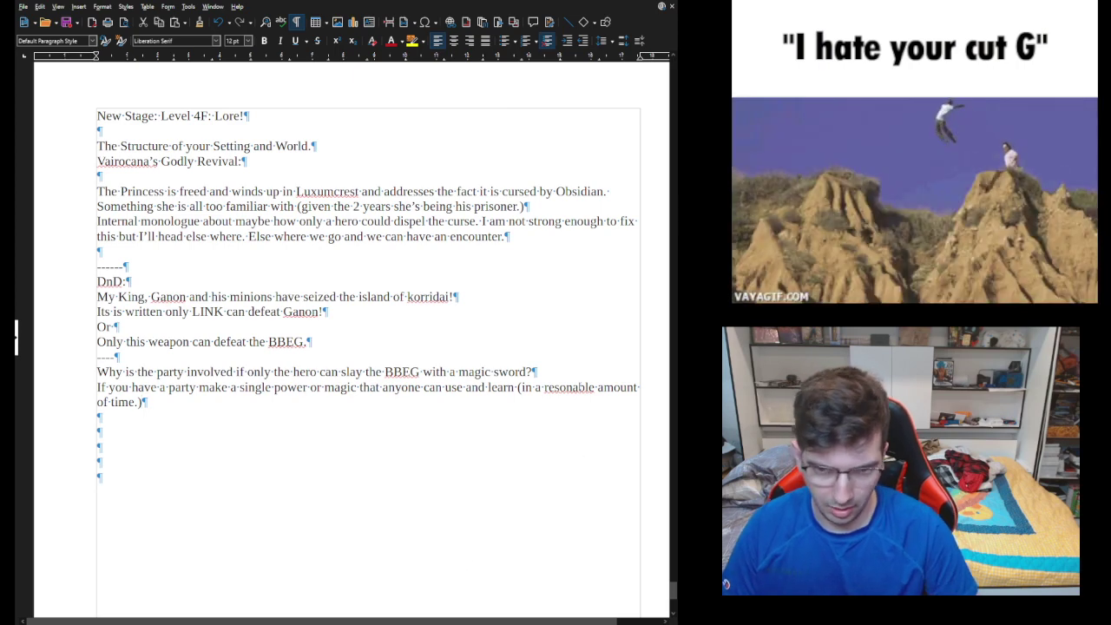
double_click(569, 387)
type("reasonable")
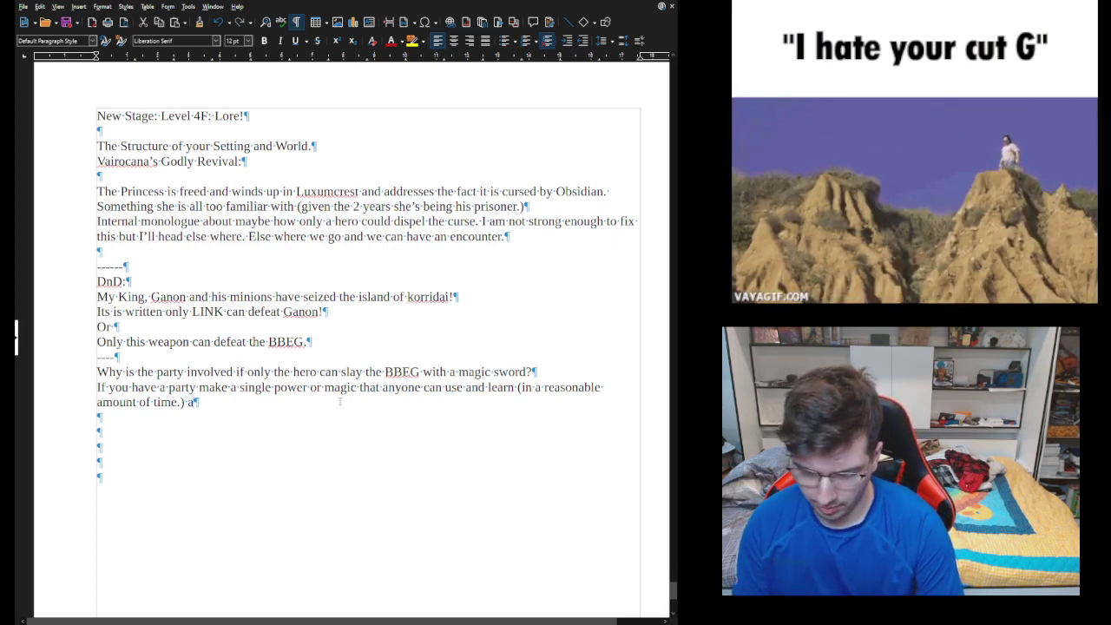
Step: End the party advice sentence with "accessible.", spelled correctly and with no page break after it
type("accessable.")
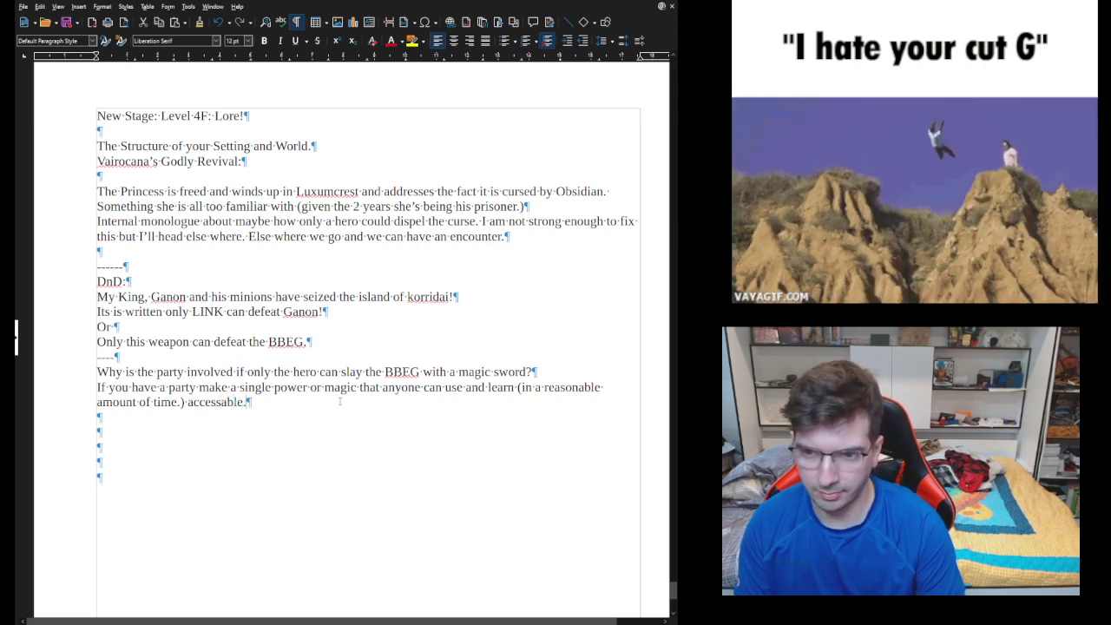
key("ctrl+Return")
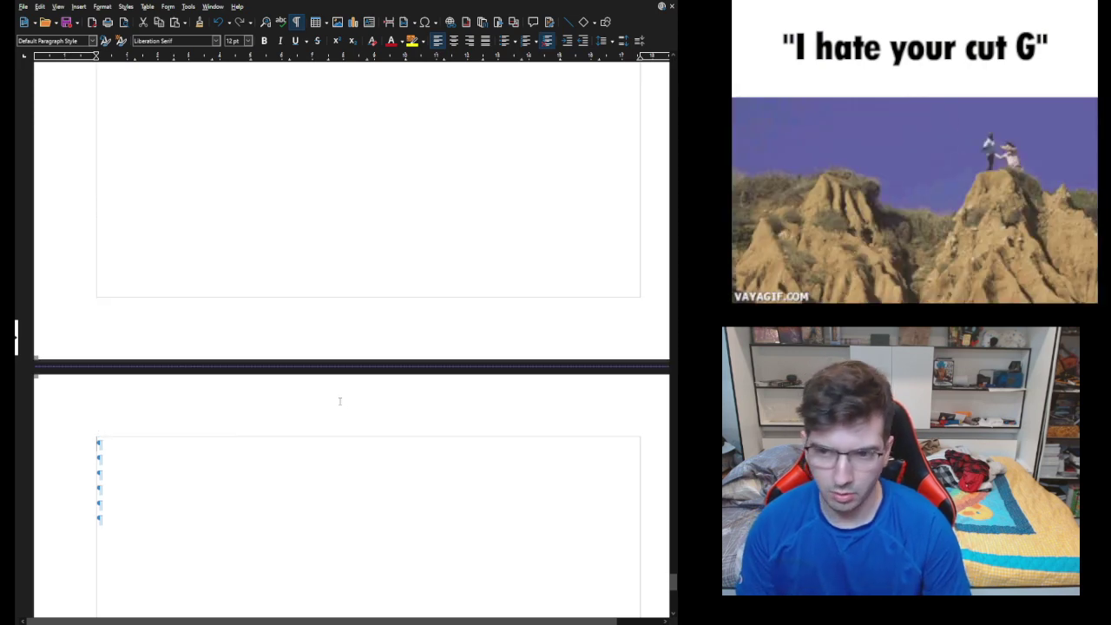
key("ctrl+z")
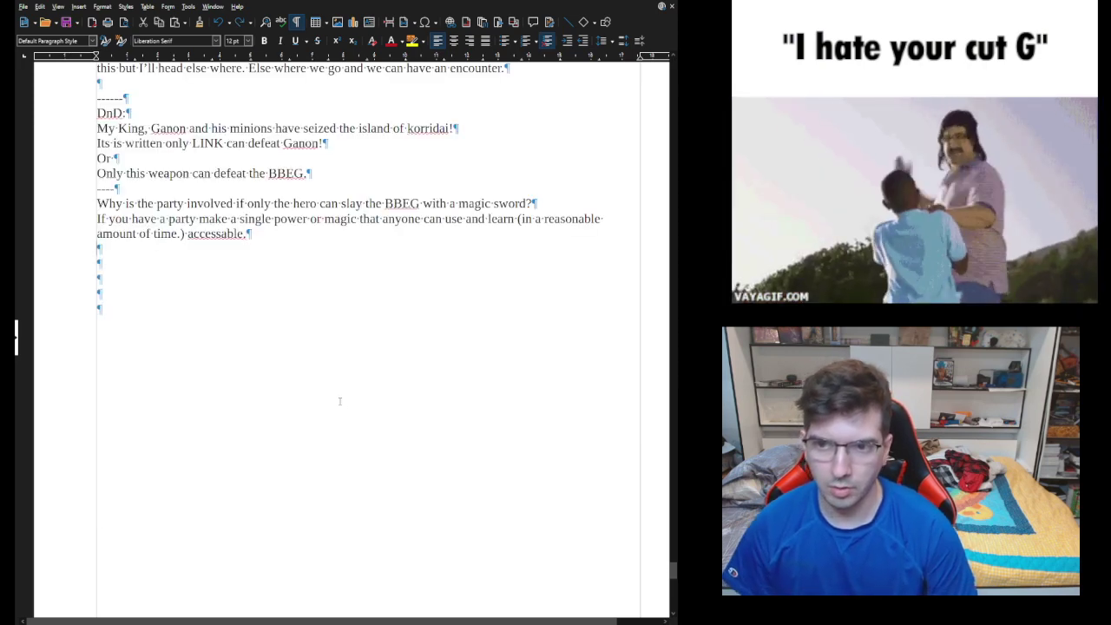
double_click(238, 234)
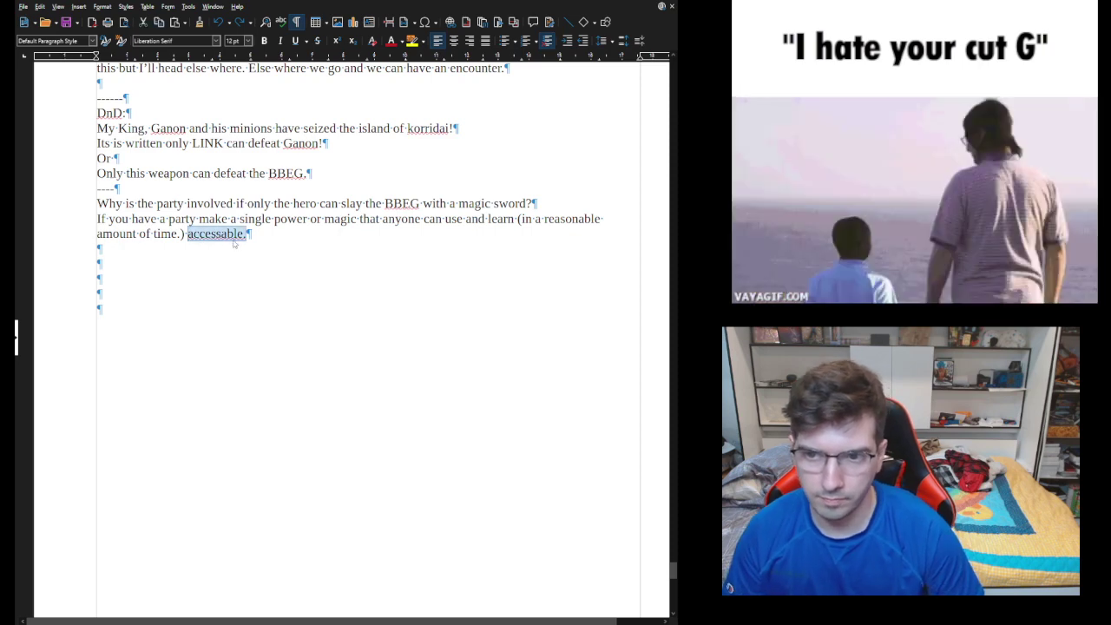
type("accessible")
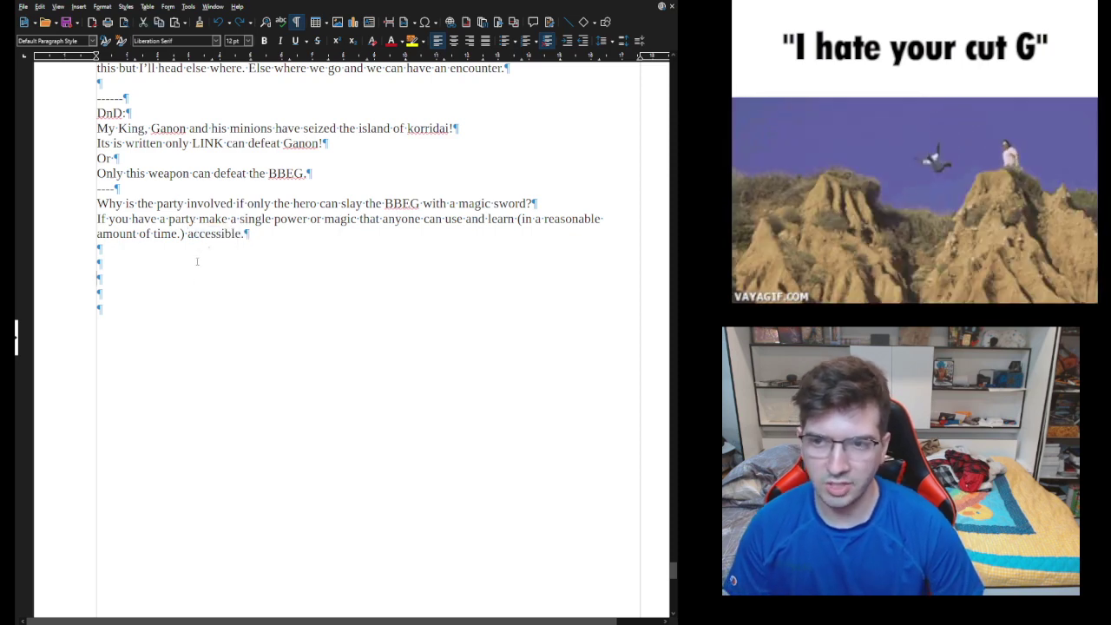
Step: Add five blank lines below the party advice and erase the stray "Do" there
key("Return")
key("Return")
key("Return")
key("Return")
key("Return")
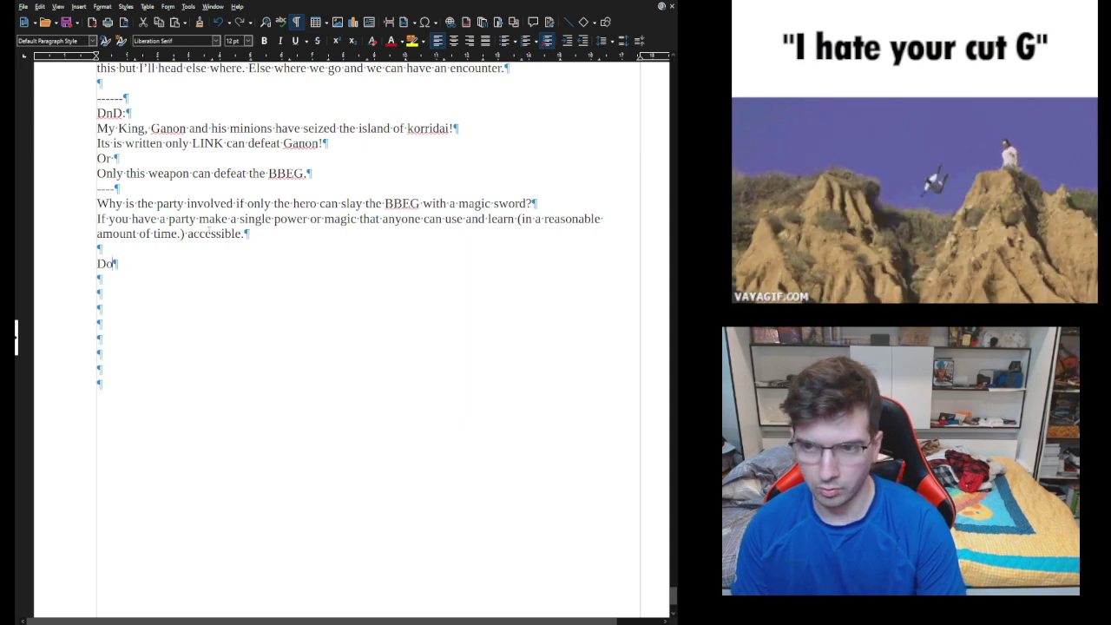
key("BackSpace")
key("BackSpace")
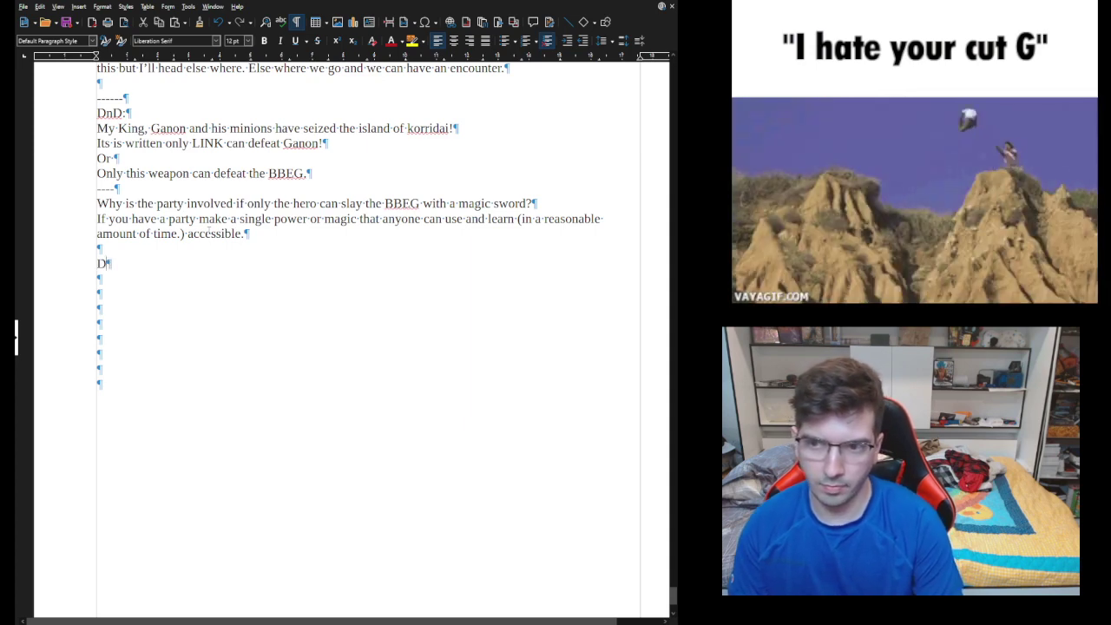
key("BackSpace")
key("BackSpace")
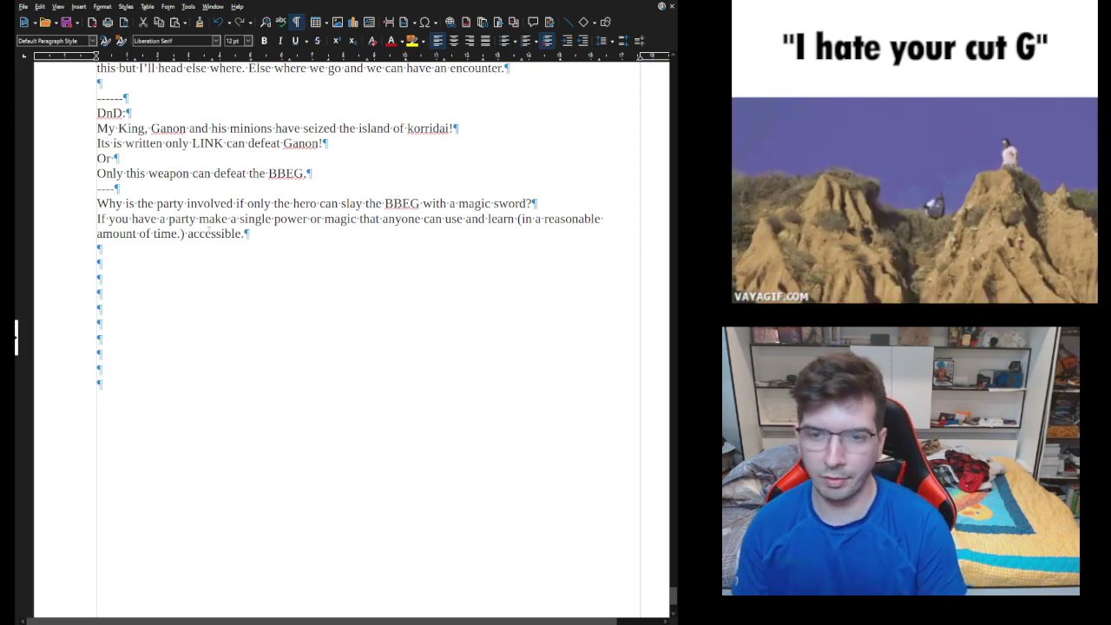
Step: Write "Void (induces) reverse effects on things along with other side effects." one blank line below the party advice
type("Void")
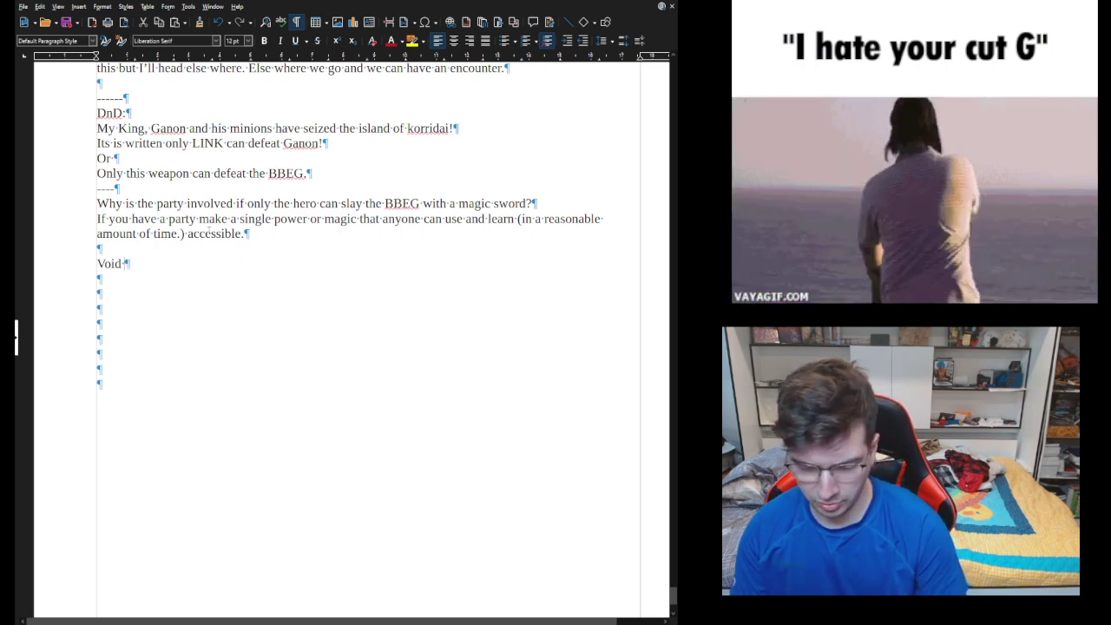
type(" (induces ")
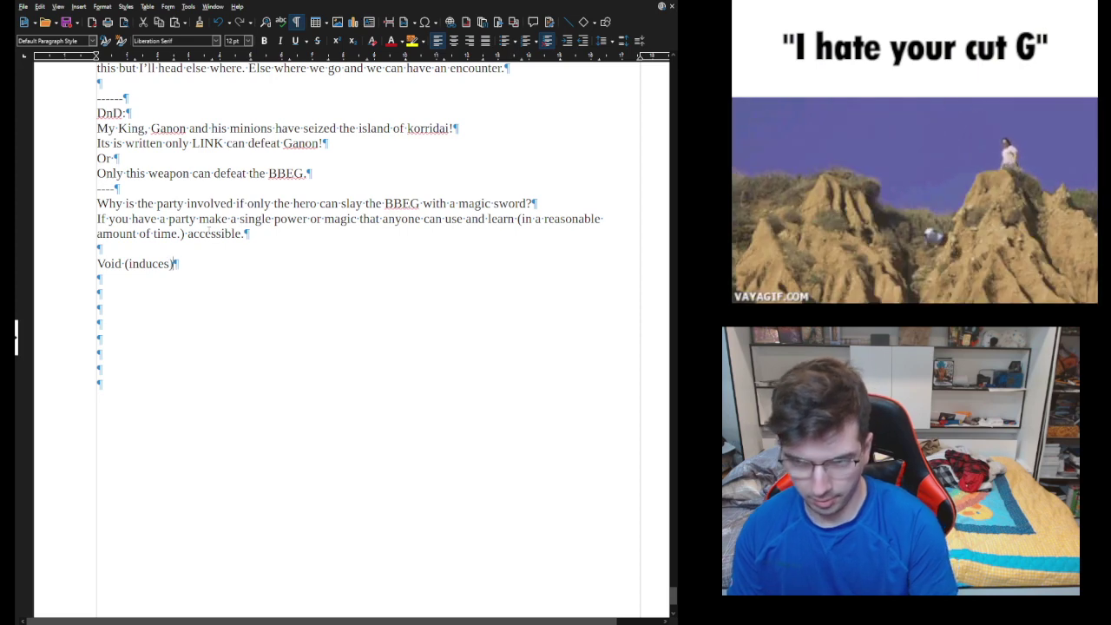
type(" reverse")
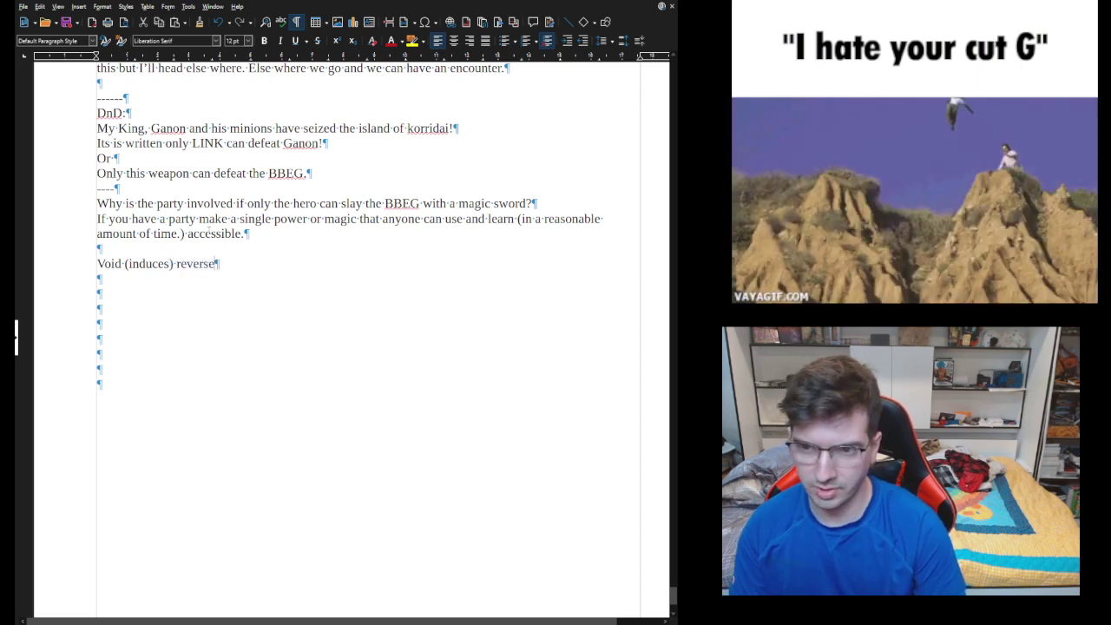
type(" effects on th")
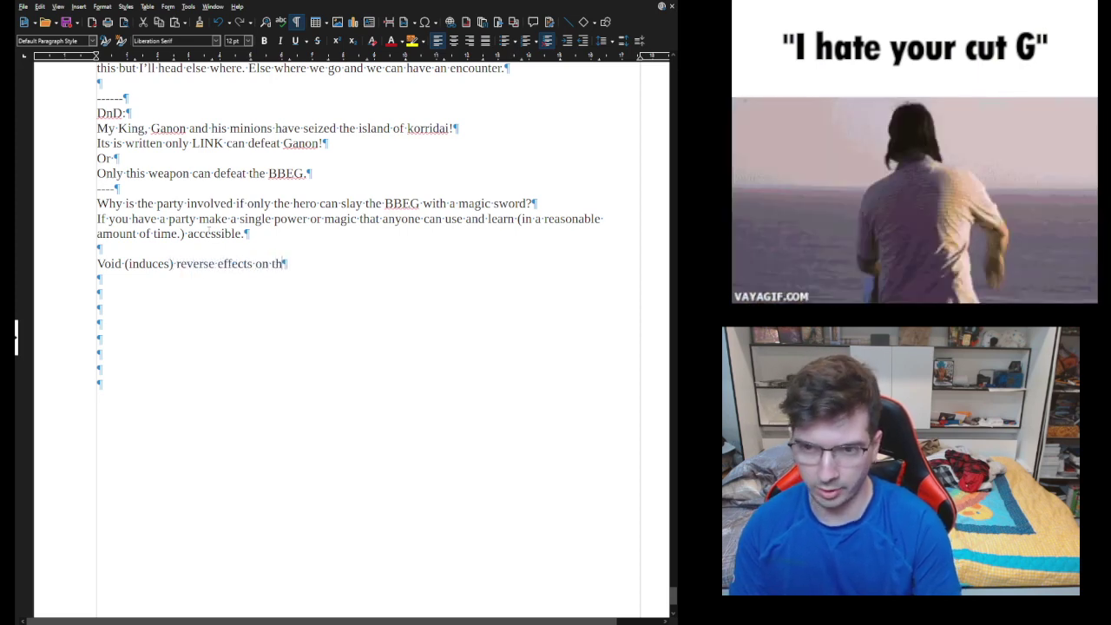
type("ings al")
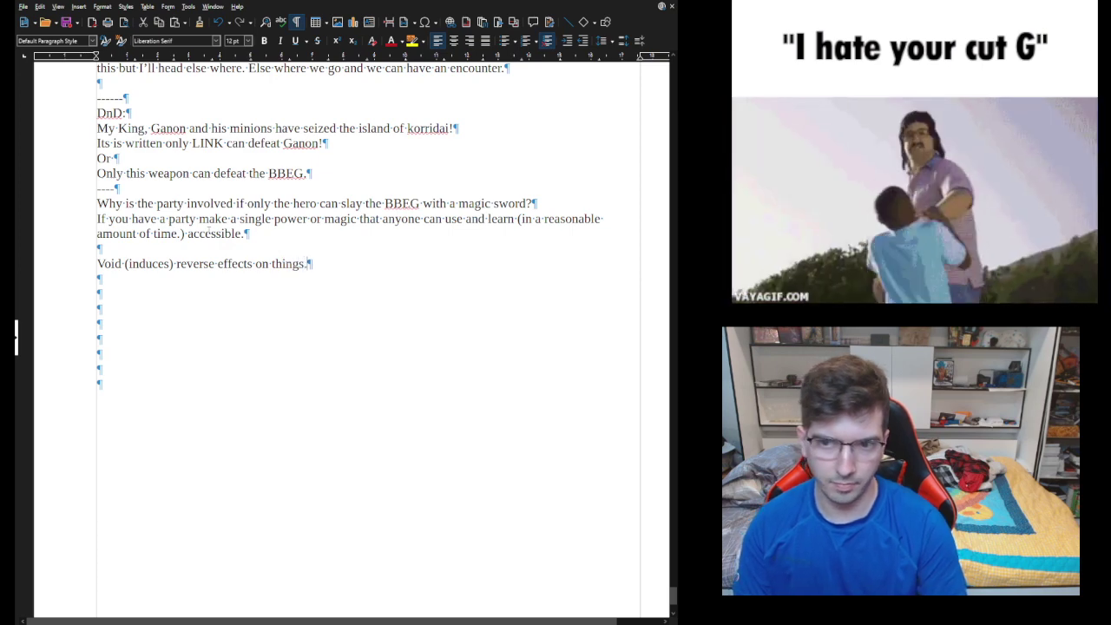
type("ong with other side e")
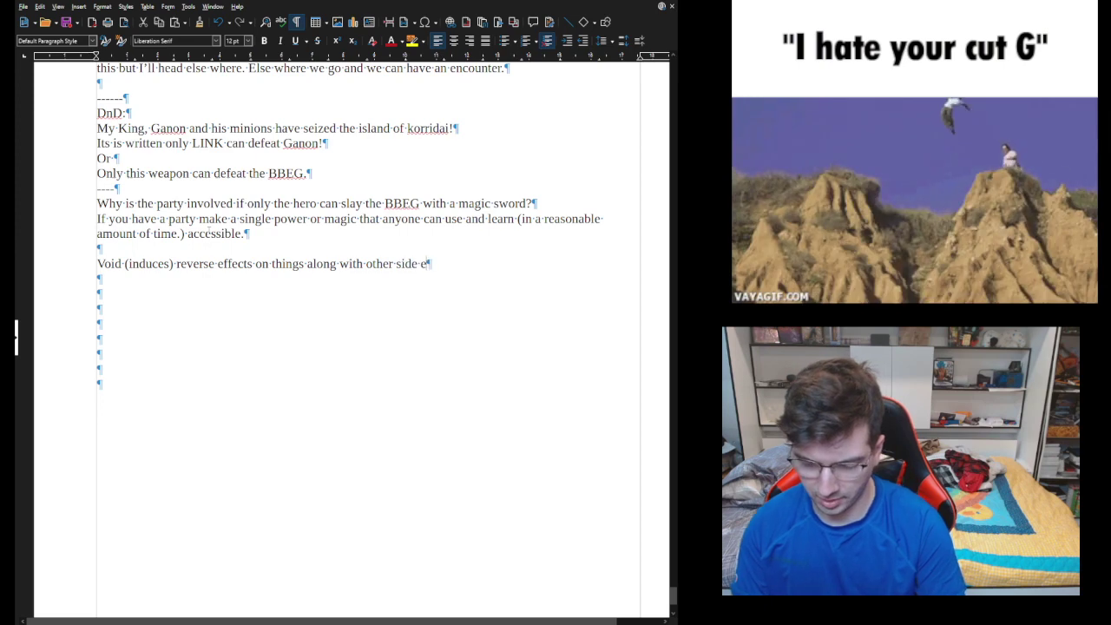
type("ffects.")
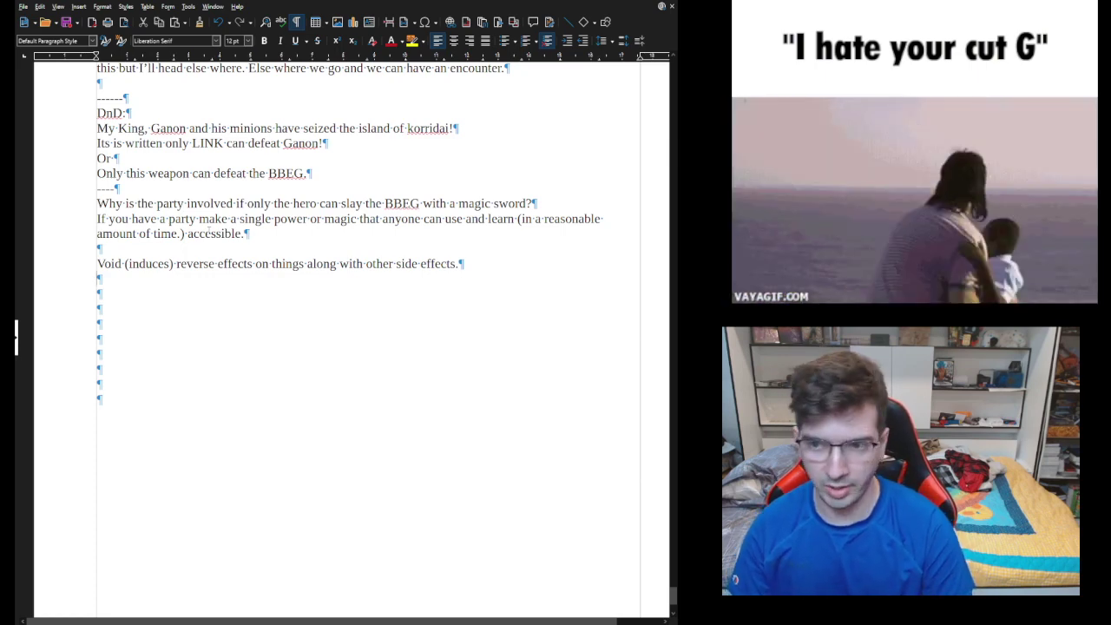
Step: Write "Dae a neutralizing magic. It works on imagination." on the line below the Void note
type("Dae")
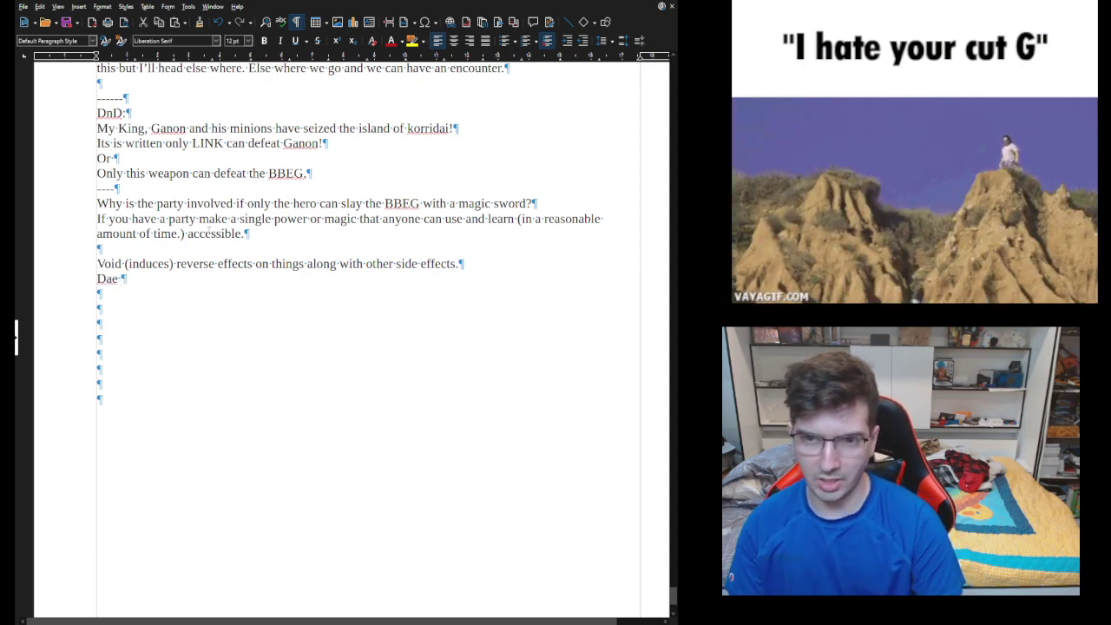
type(" a n")
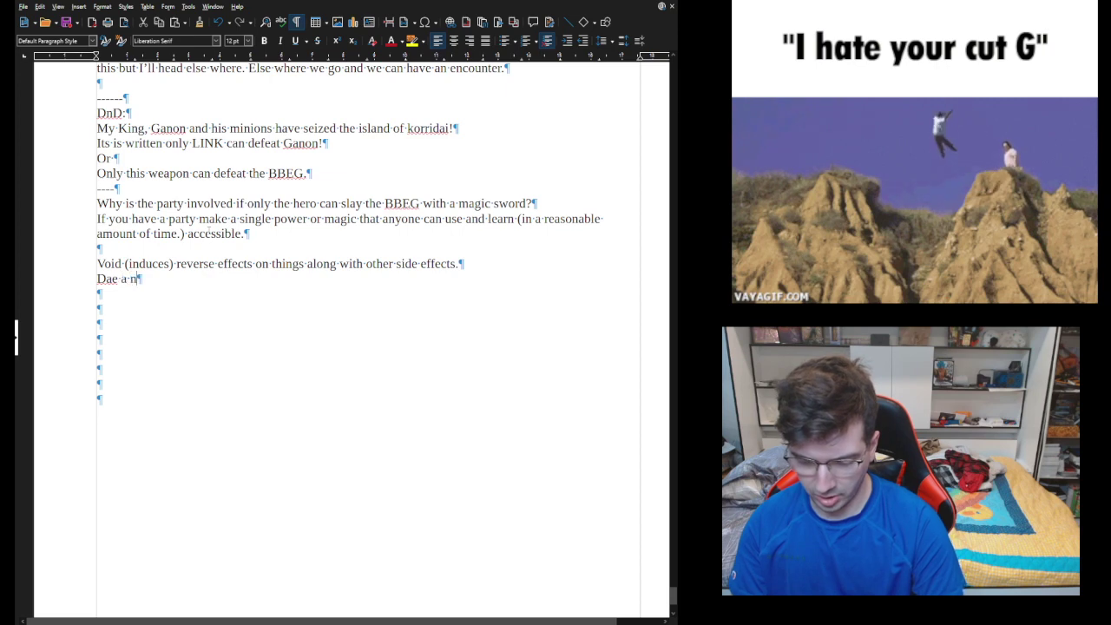
type("eutralizing ma")
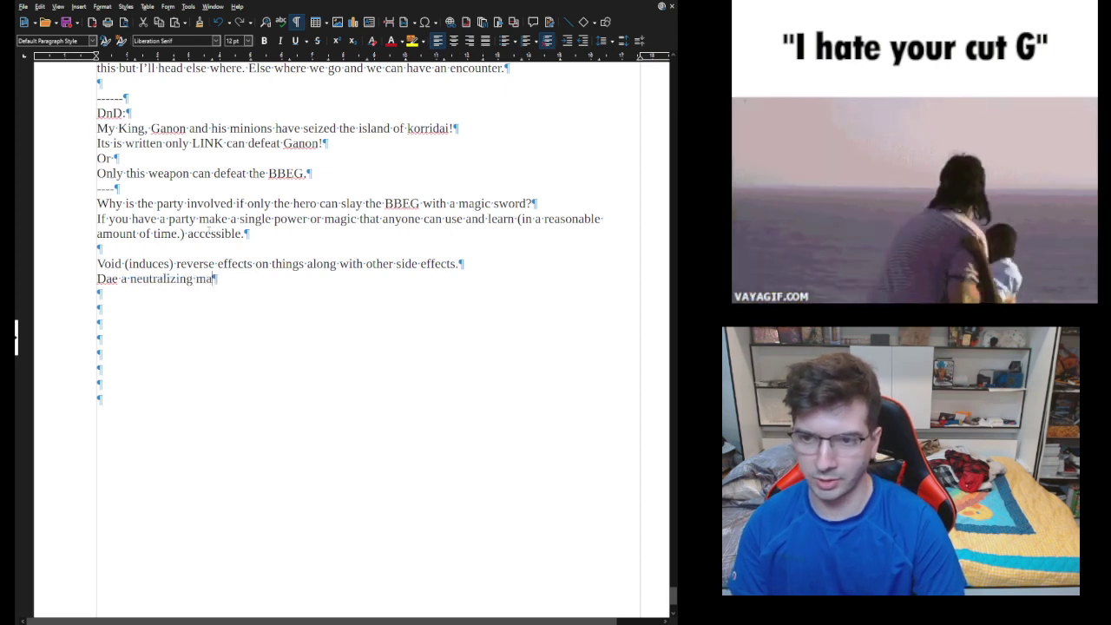
type("gic.")
key("Return")
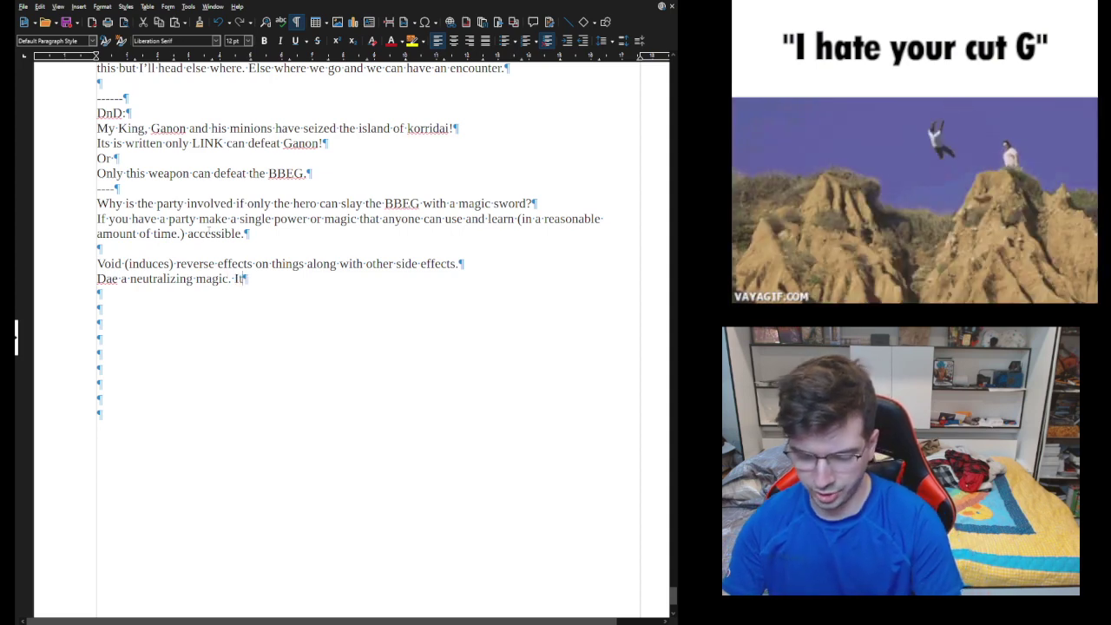
type("It works on imagin")
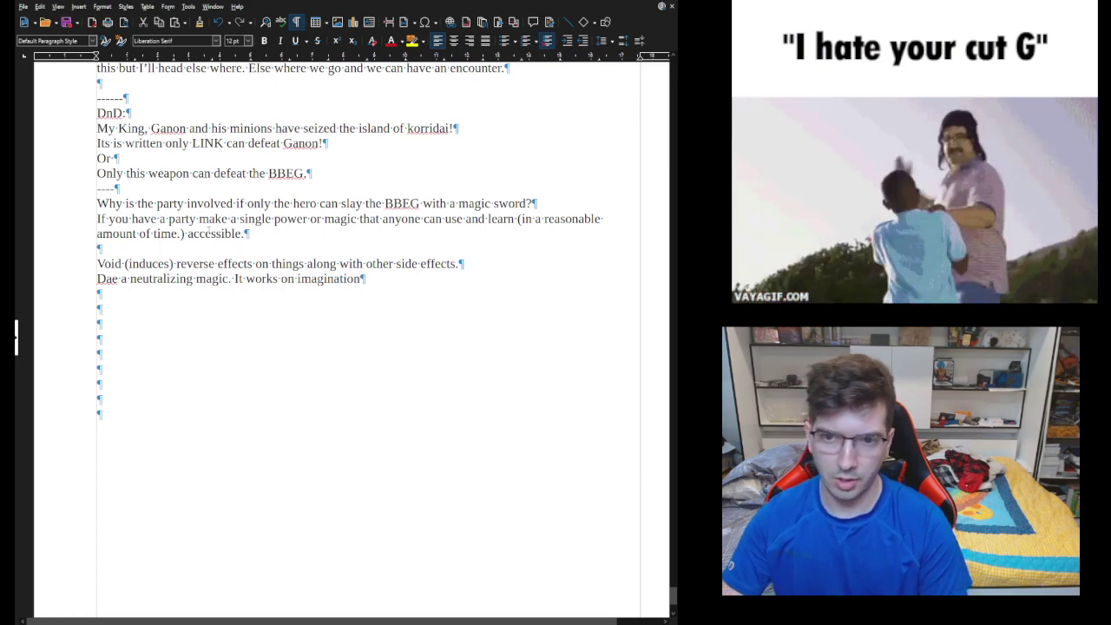
type("ation")
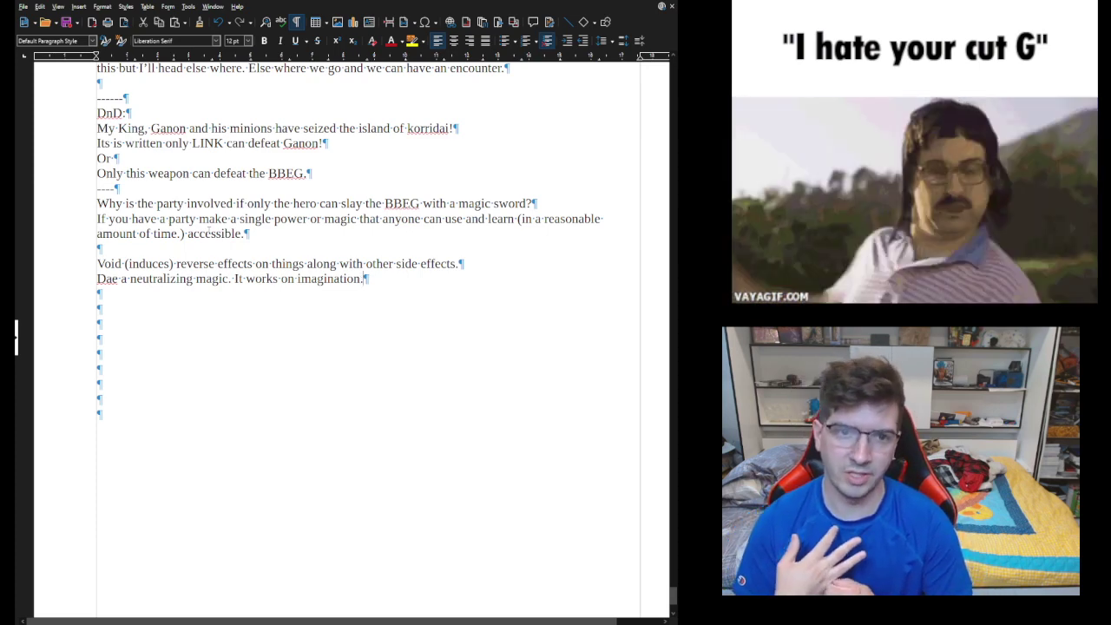
Step: Extend the Dae note with "This can neutralize Void. Fights against the void now become even." and start a new line below it
type("This")
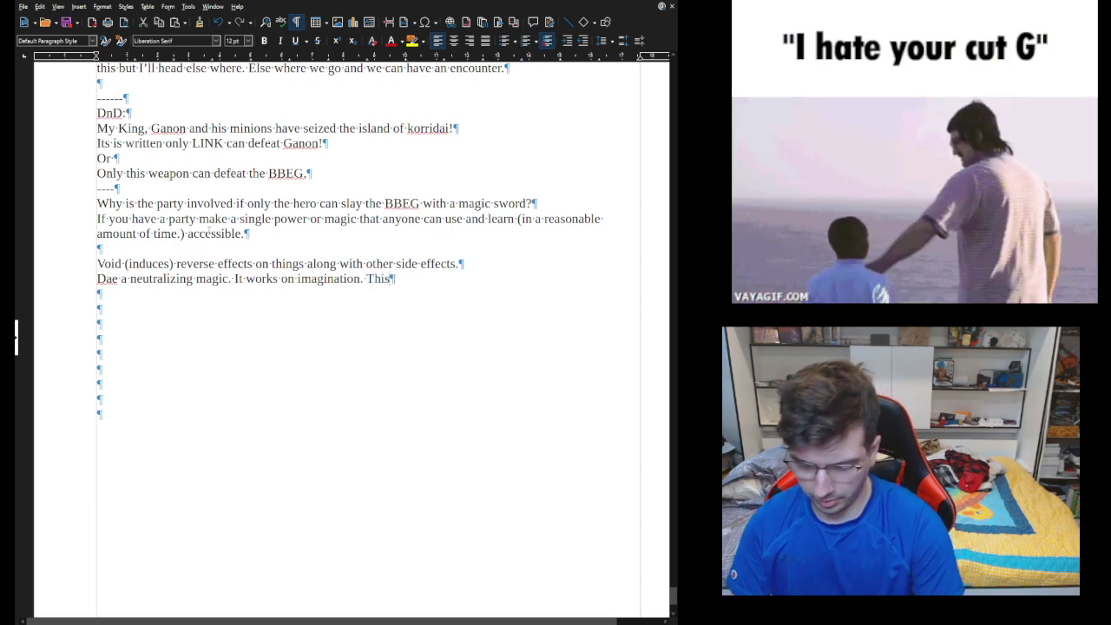
type(" can neut")
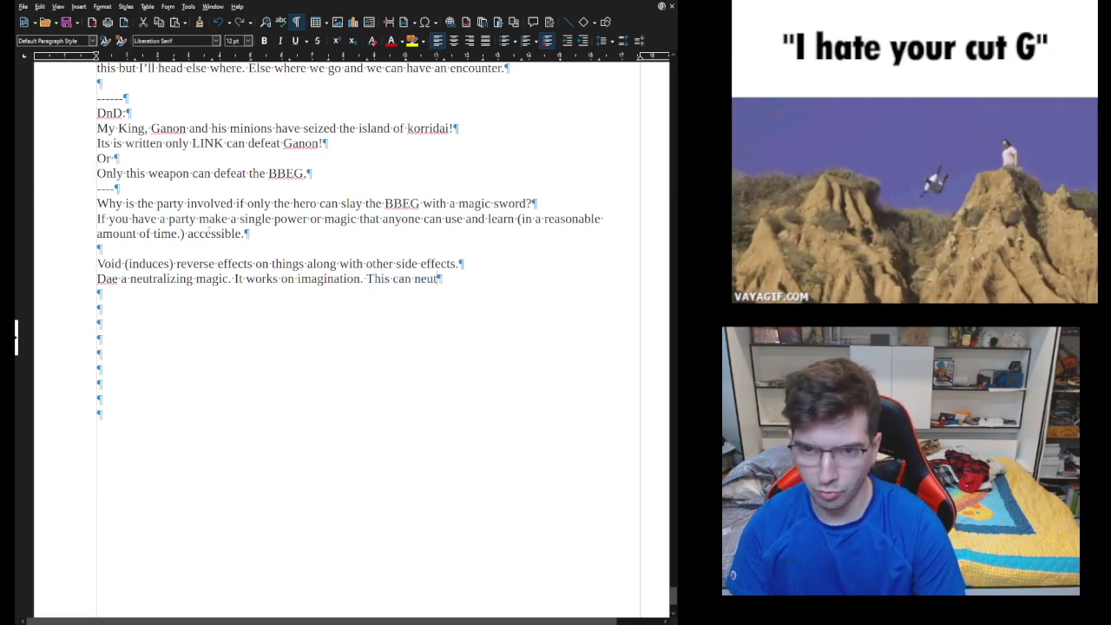
type("ralize ")
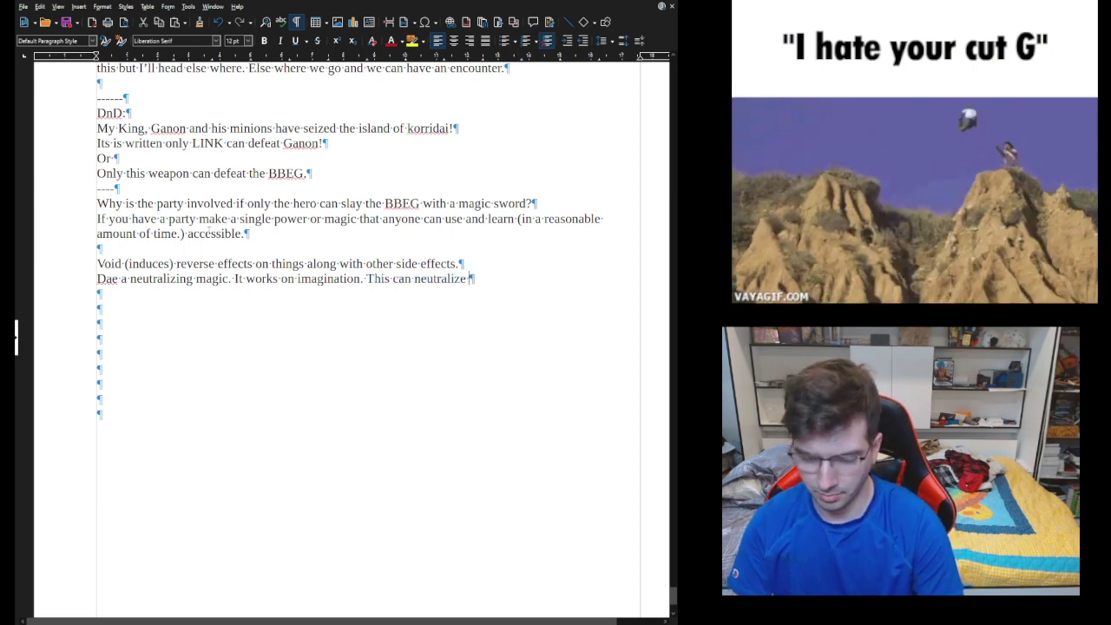
type("Void")
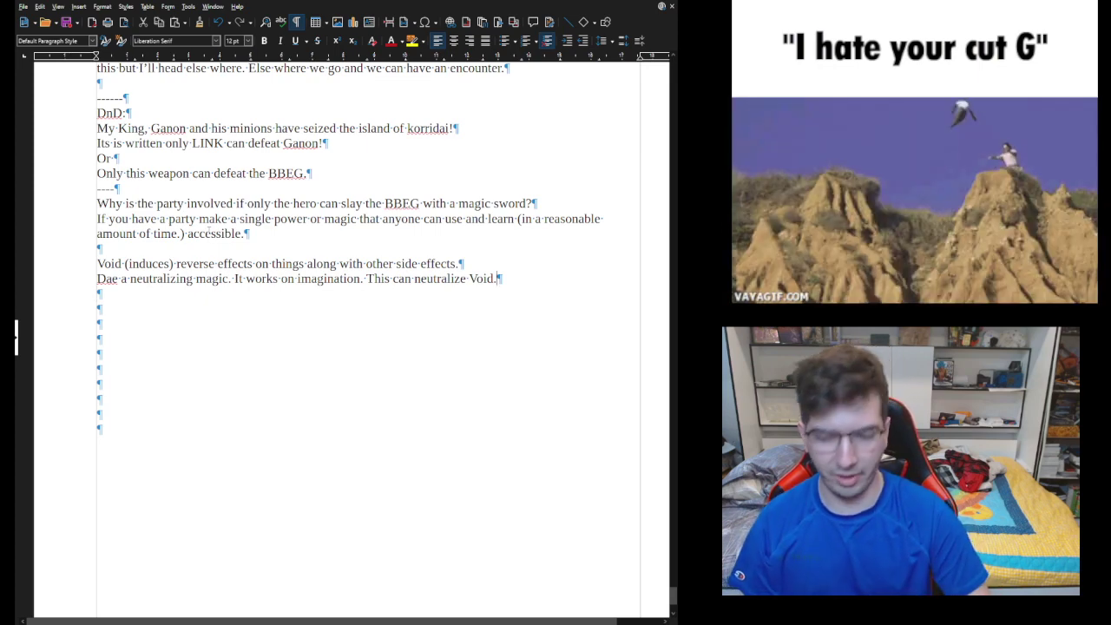
type(". F")
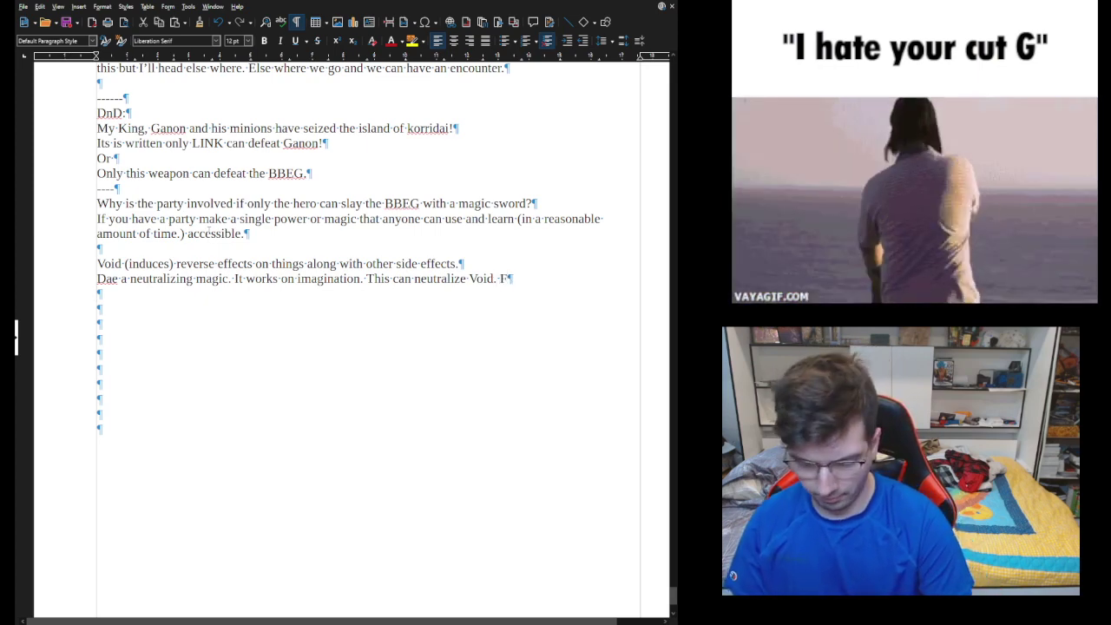
type("ights against the void ")
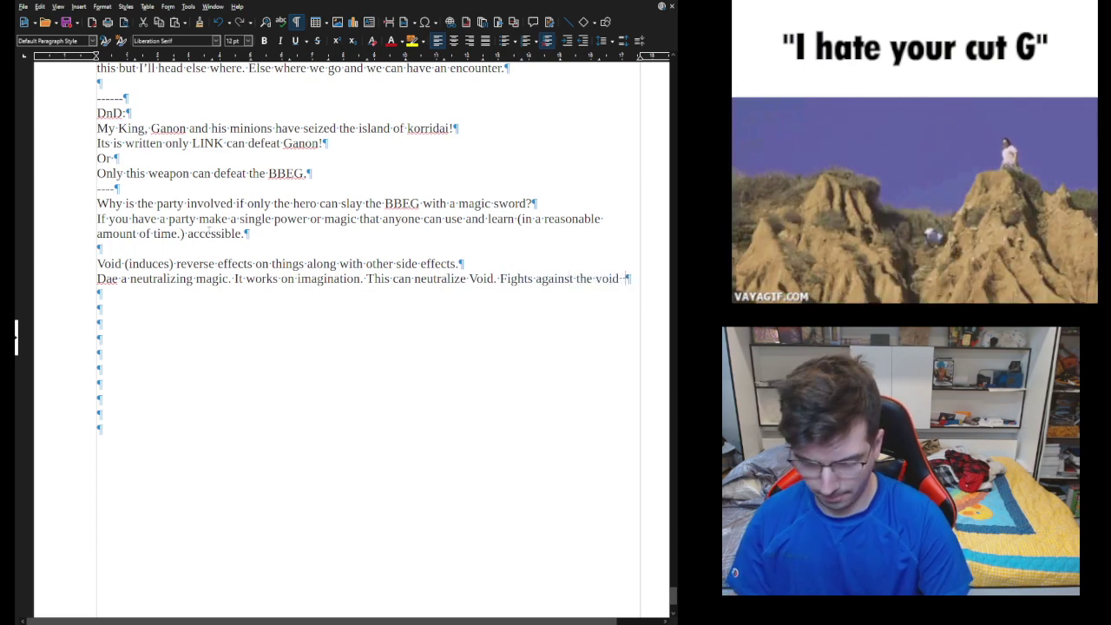
type("fonow become eve")
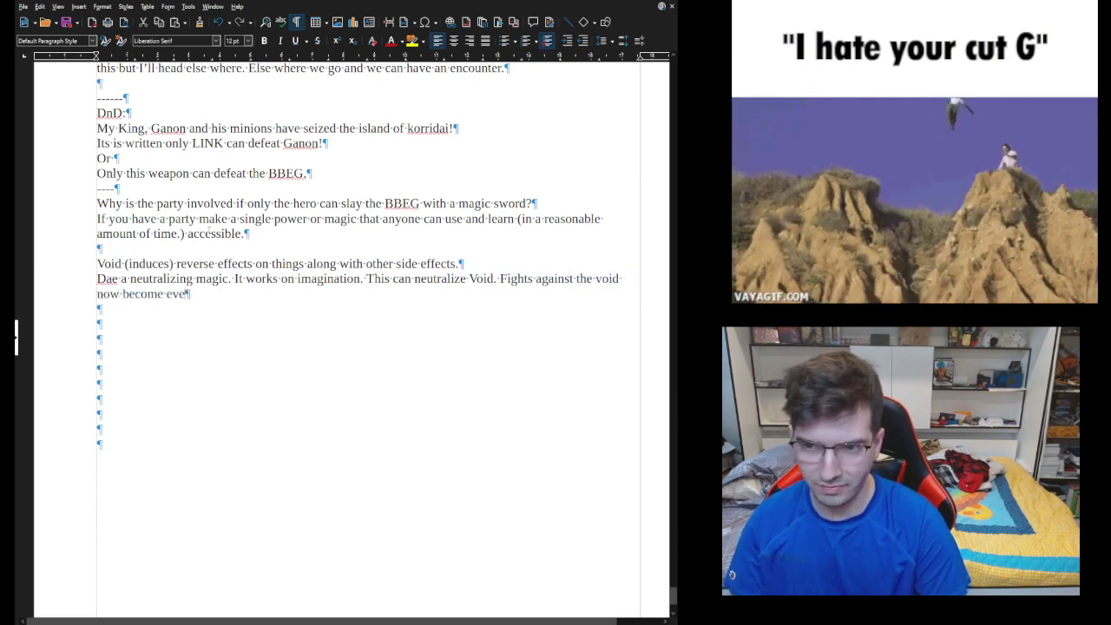
type("n.")
key("Return")
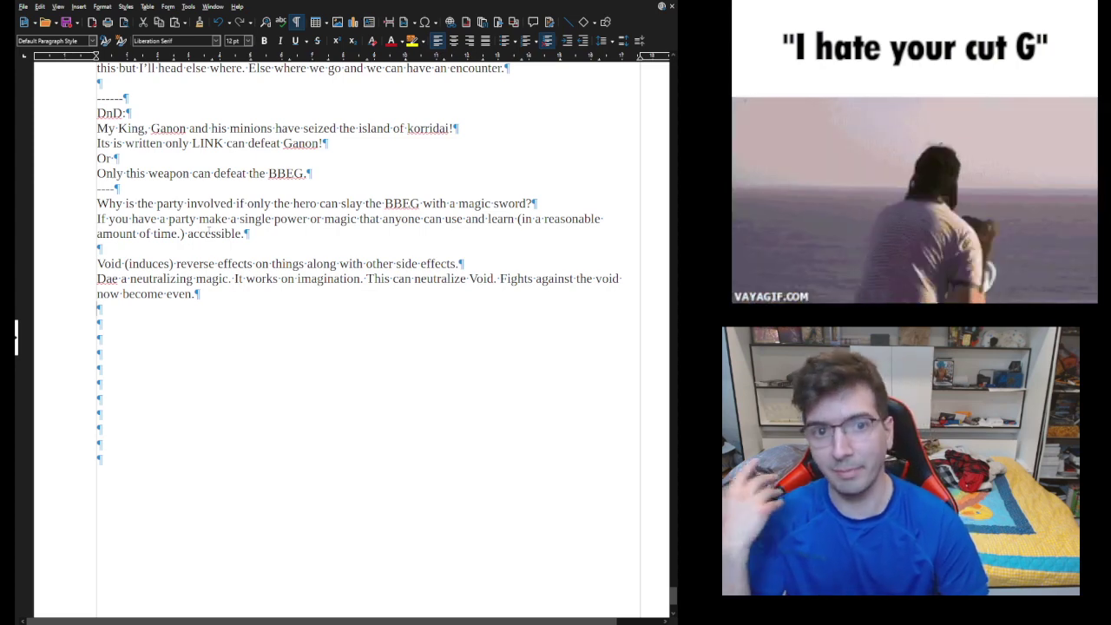
Step: Begin the line below the Dae note with "Chaos (everything) and it takes 3 years", spelling "Chaos" correctly
type("Choas")
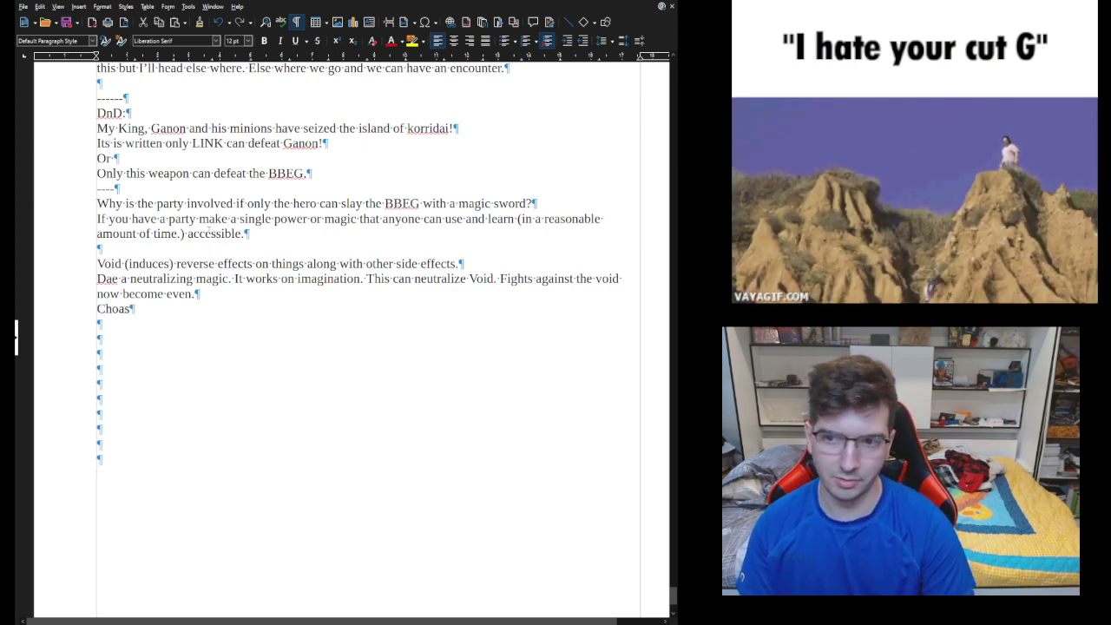
key("BackSpace")
key("BackSpace")
key("BackSpace")
type("aos")
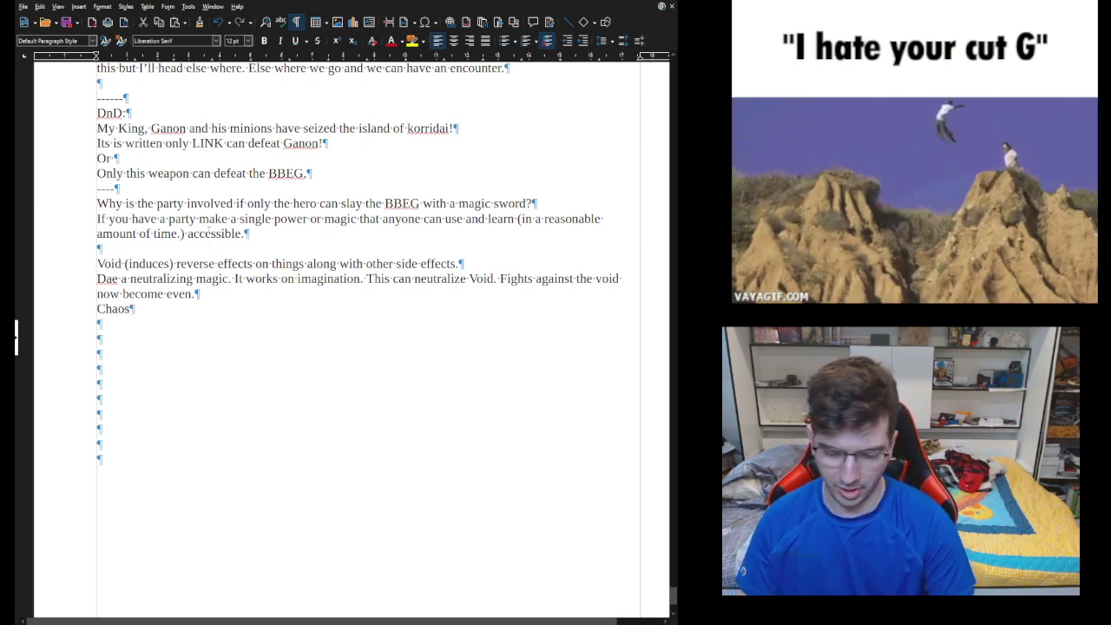
type(" (e")
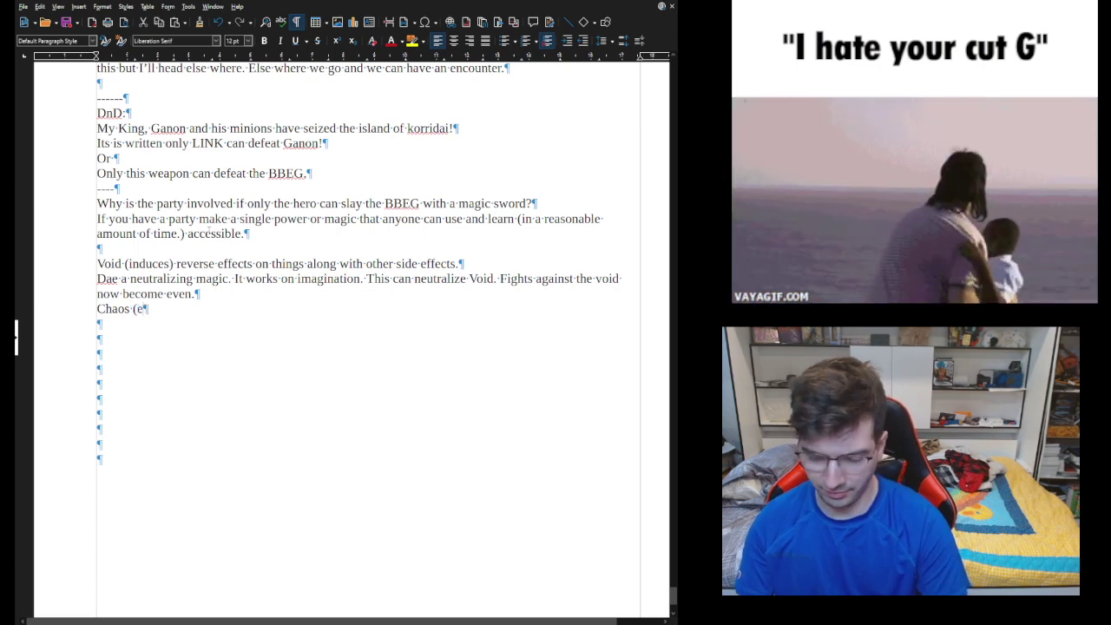
type("verything) and it takes")
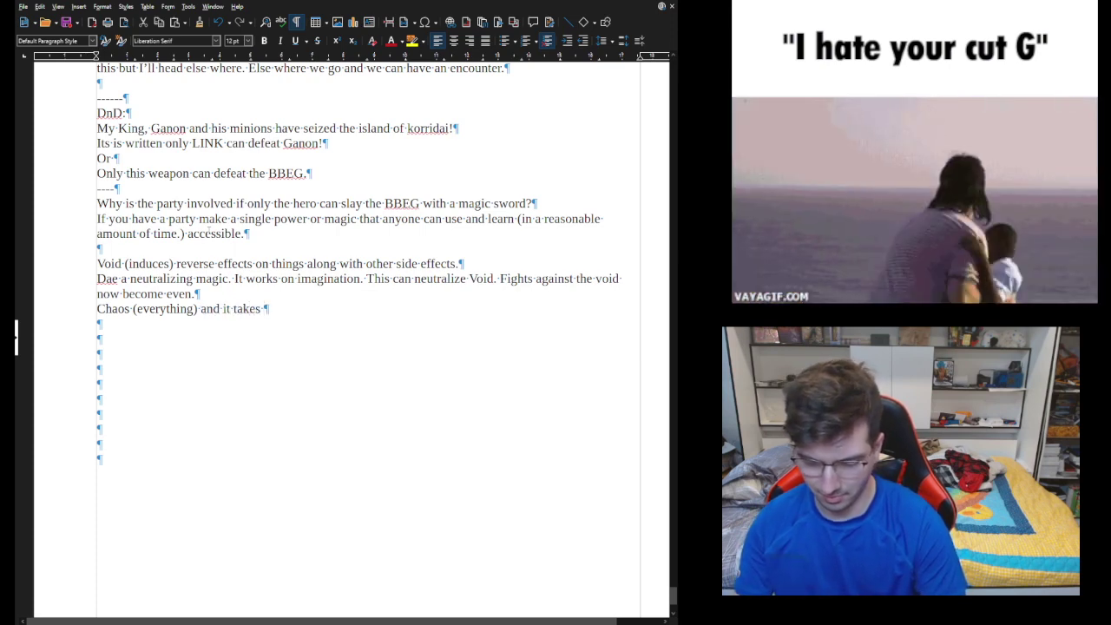
type("3 years")
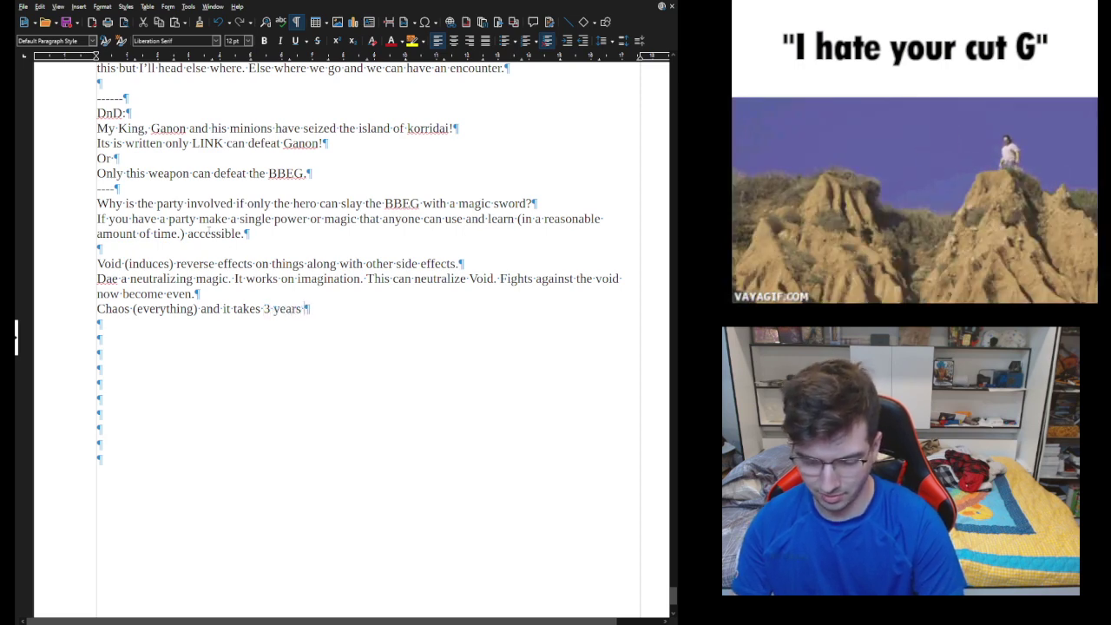
Step: Finish the Chaos sentence with "of training to learn after having a spell of each element."
type("of ")
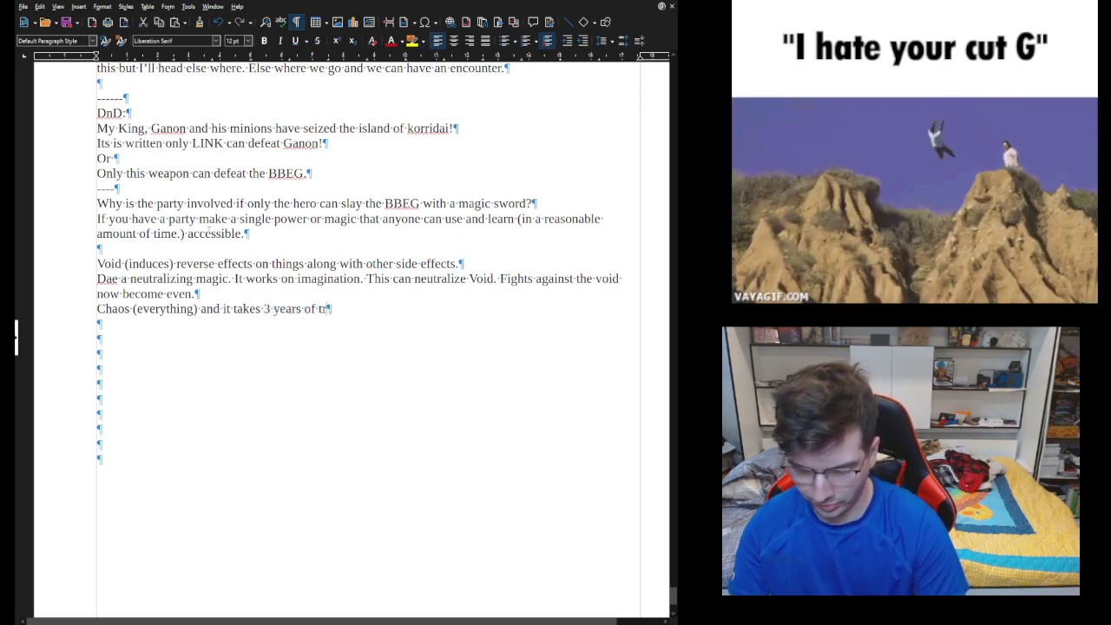
type("trainign")
key("BackSpace")
key("BackSpace")
key("BackSpace")
type("ing ")
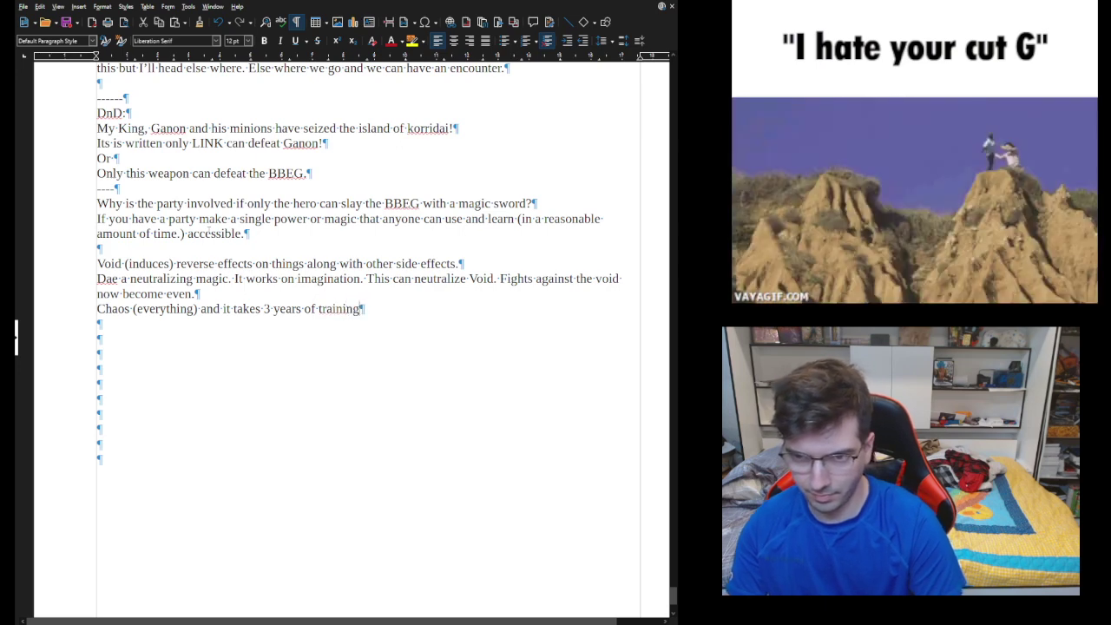
type("to learn.")
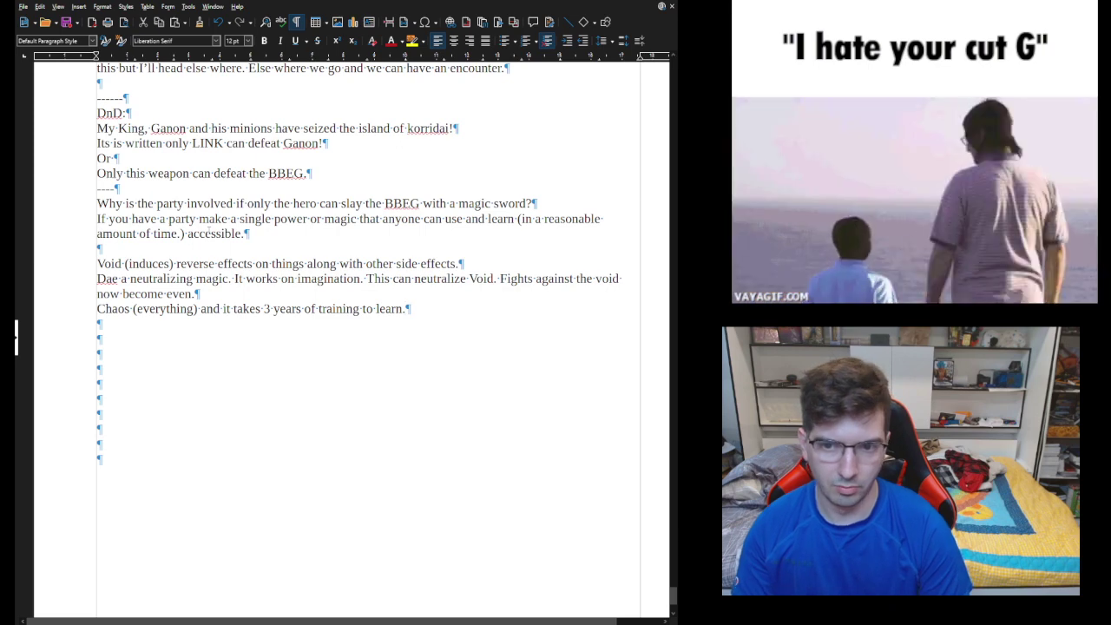
key("BackSpace")
type("m")
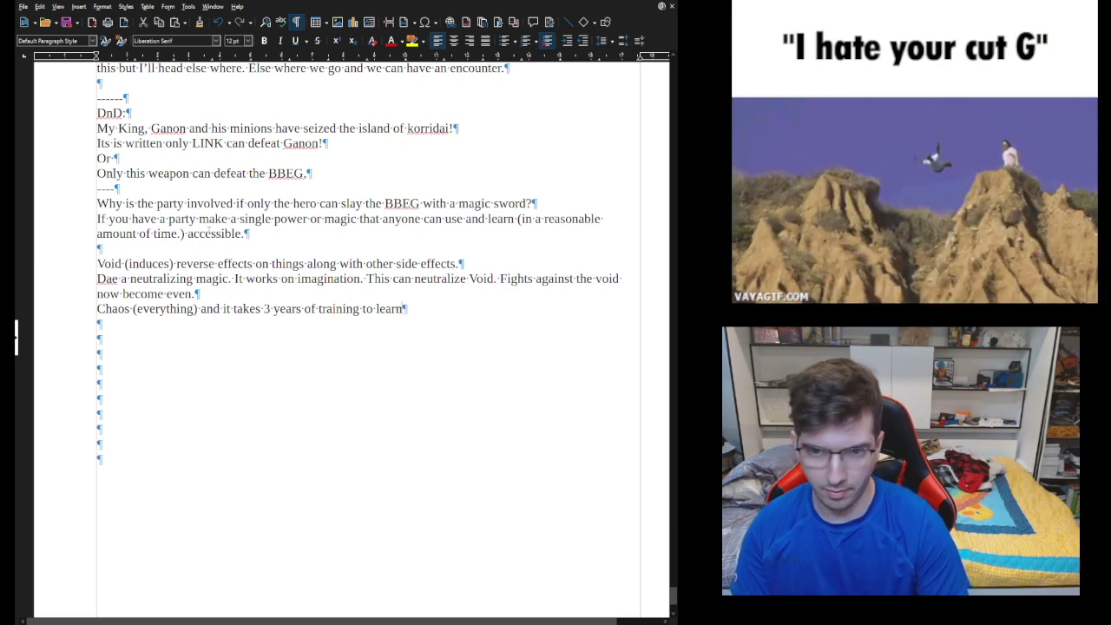
type("fter having a")
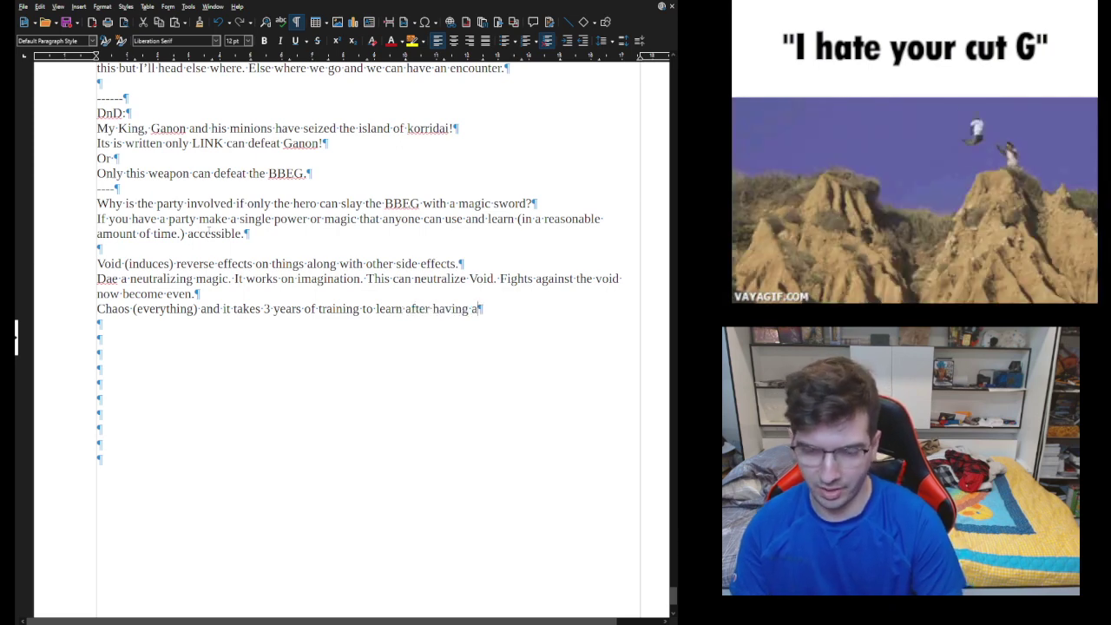
type(" spell of each element.")
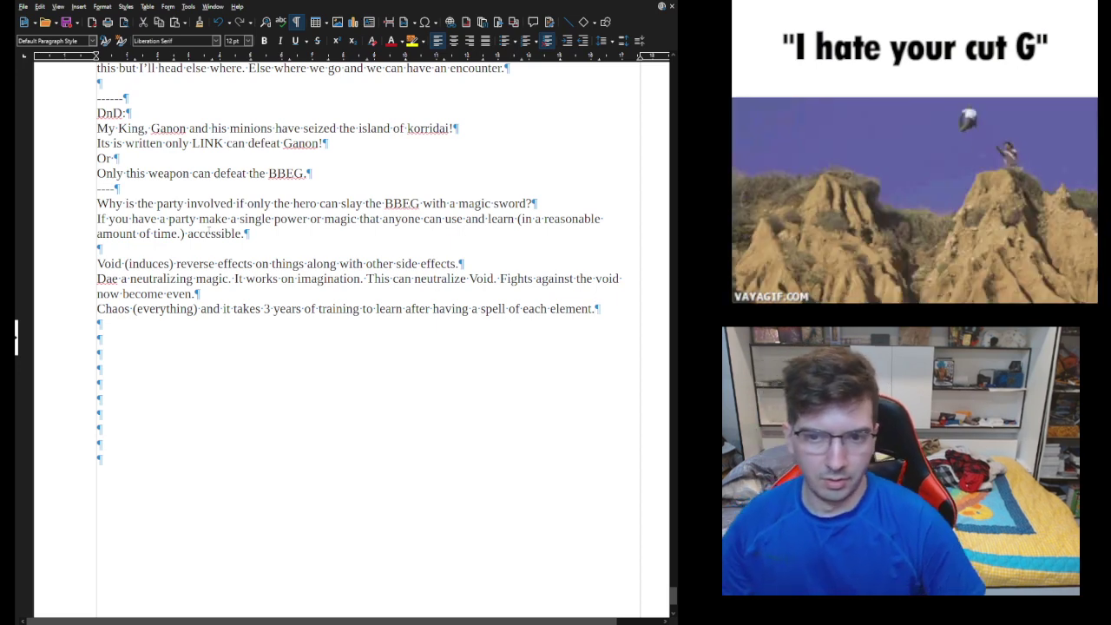
Step: Replace "after" in the Chaos sentence with "AFTER" in capitals and make that word bold
double_click(417, 309)
type("AFTER")
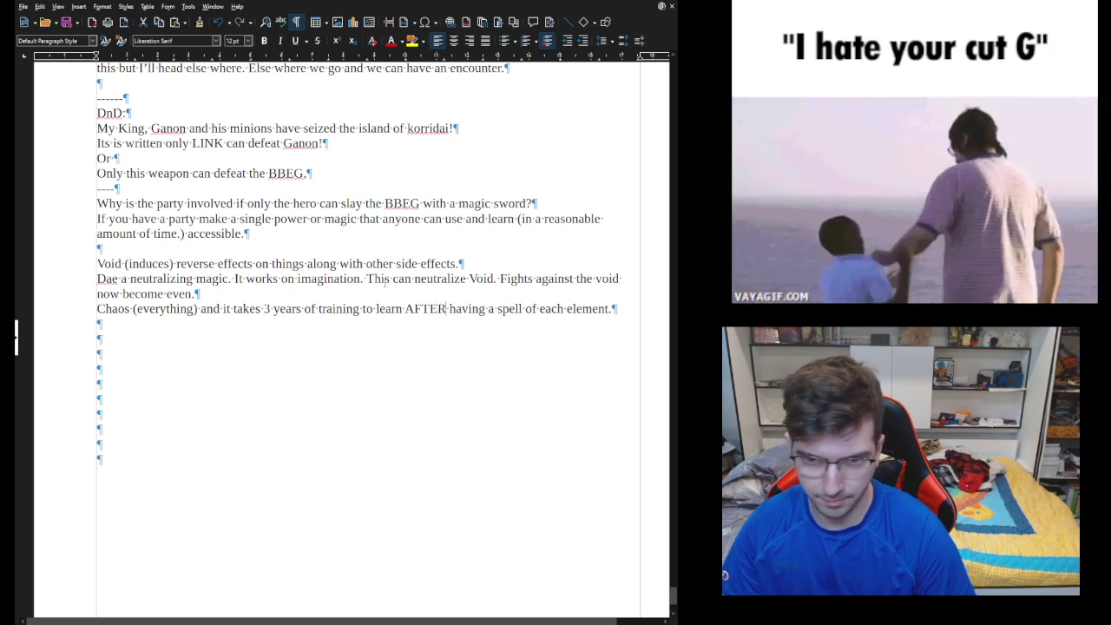
key("shift+Left")
key("shift+Left")
key("shift+Left")
key("shift+Left")
key("shift+Left")
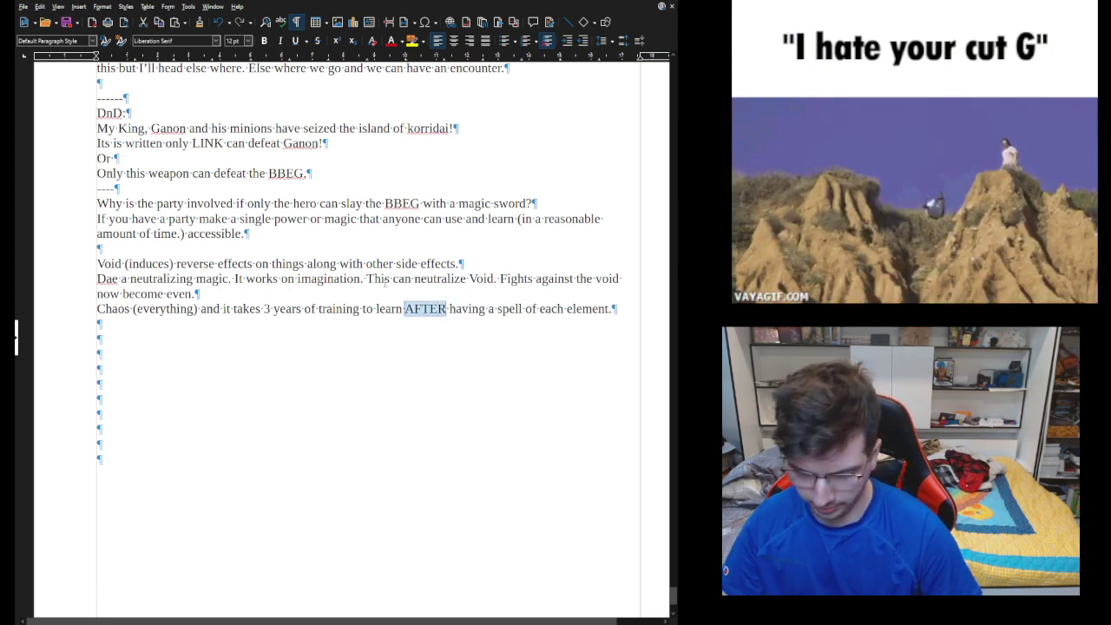
key("ctrl+b")
key("Right")
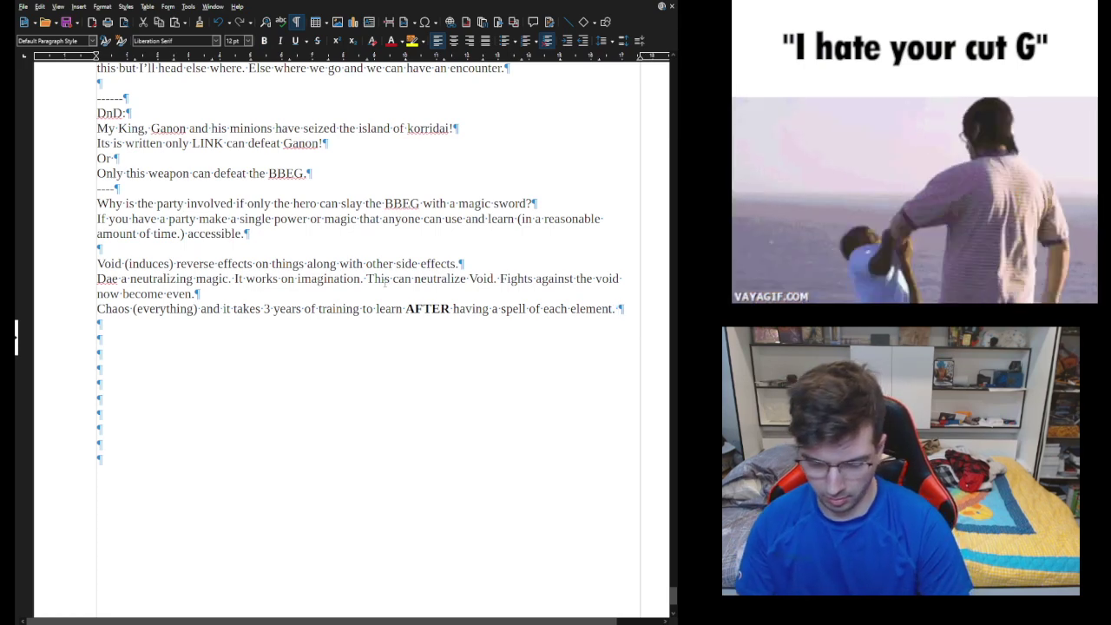
Step: Continue the Chaos note after the training sentence with "Spells imbeued with the power of Chaos deal"
type("Spells imbeu")
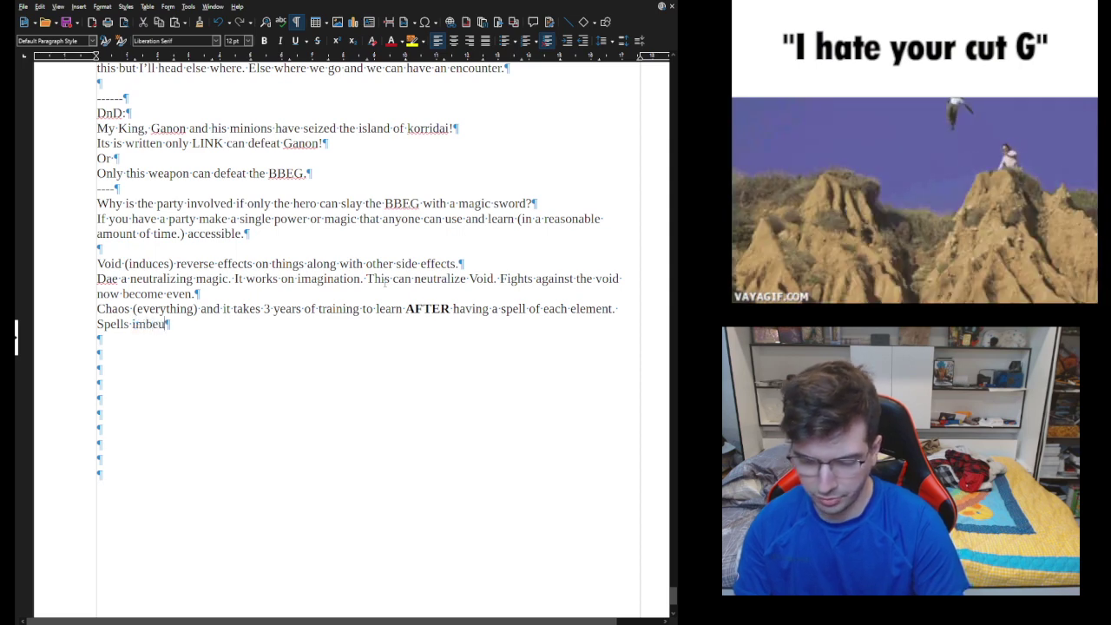
type("ed with the pow")
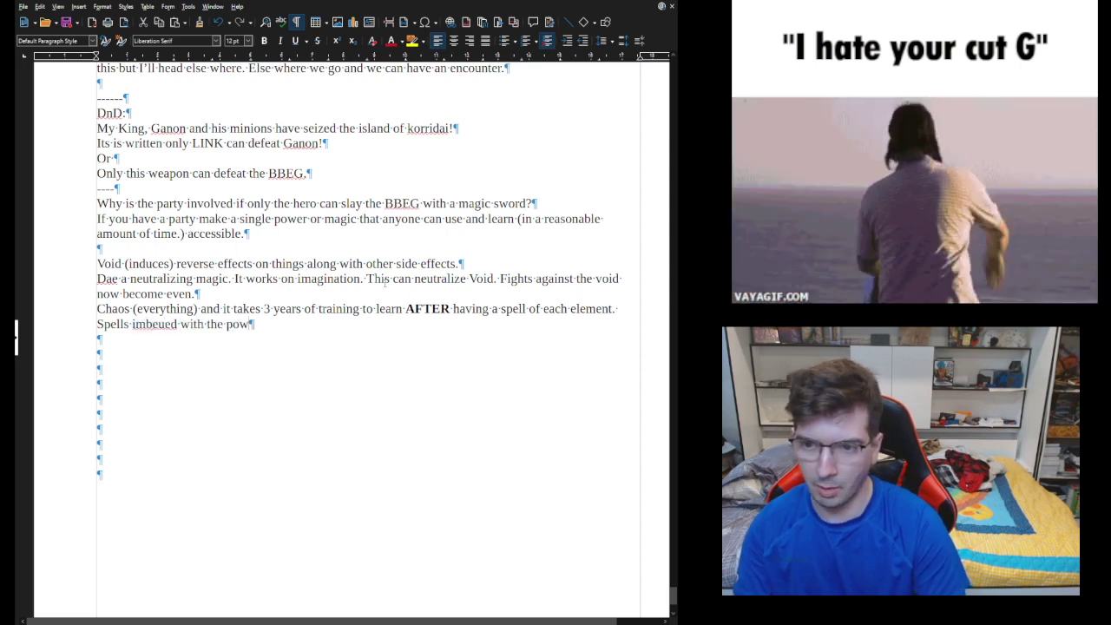
type("er of Chjao")
key("BackSpace")
key("BackSpace")
key("BackSpace")
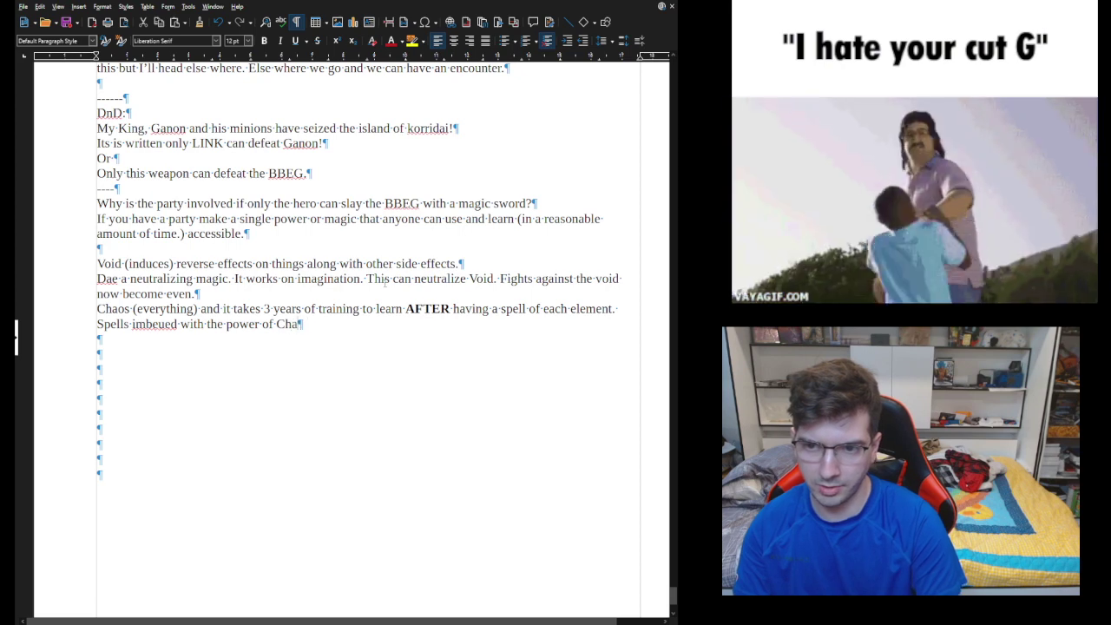
type("aos deal")
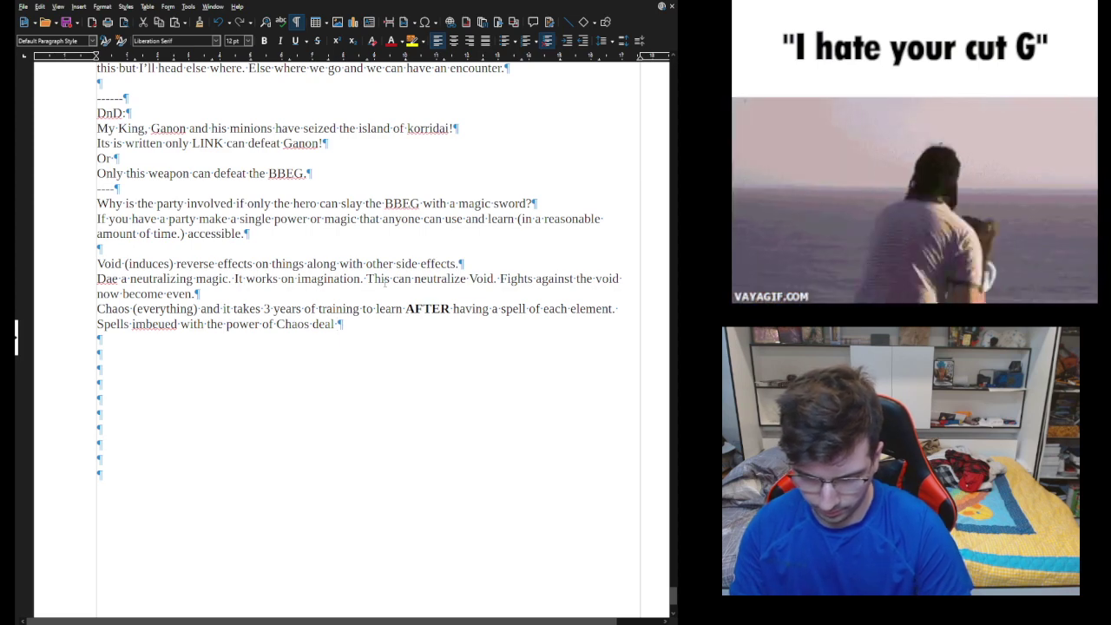
Step: Finish the Chaos spells sentence with "10x the amount of damage as normal and is always super effective."
type("10 ")
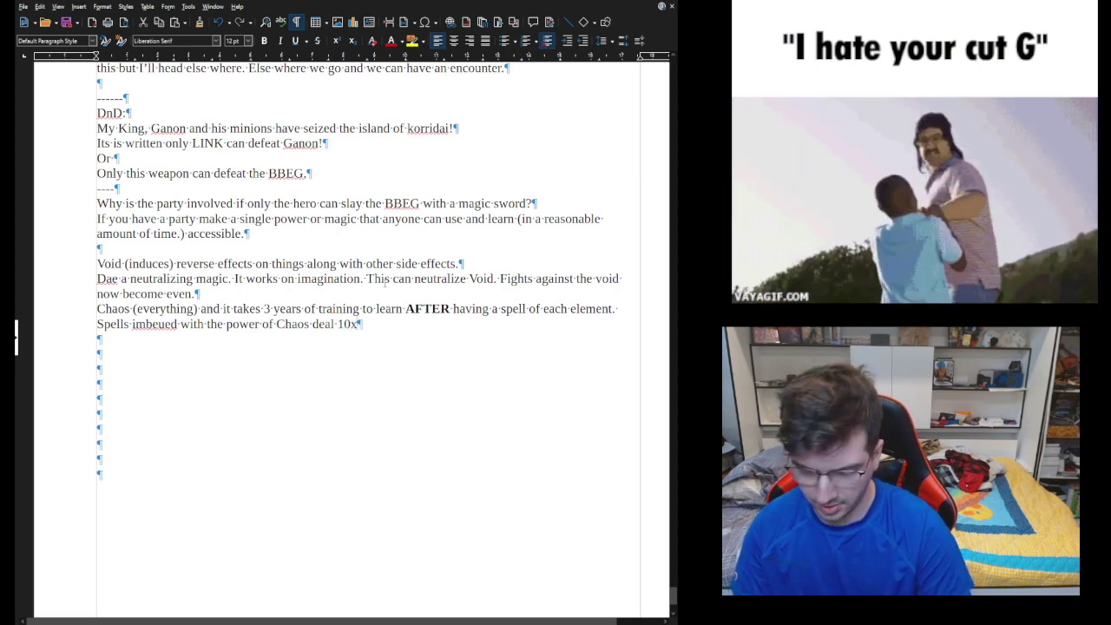
type("x the amount of da")
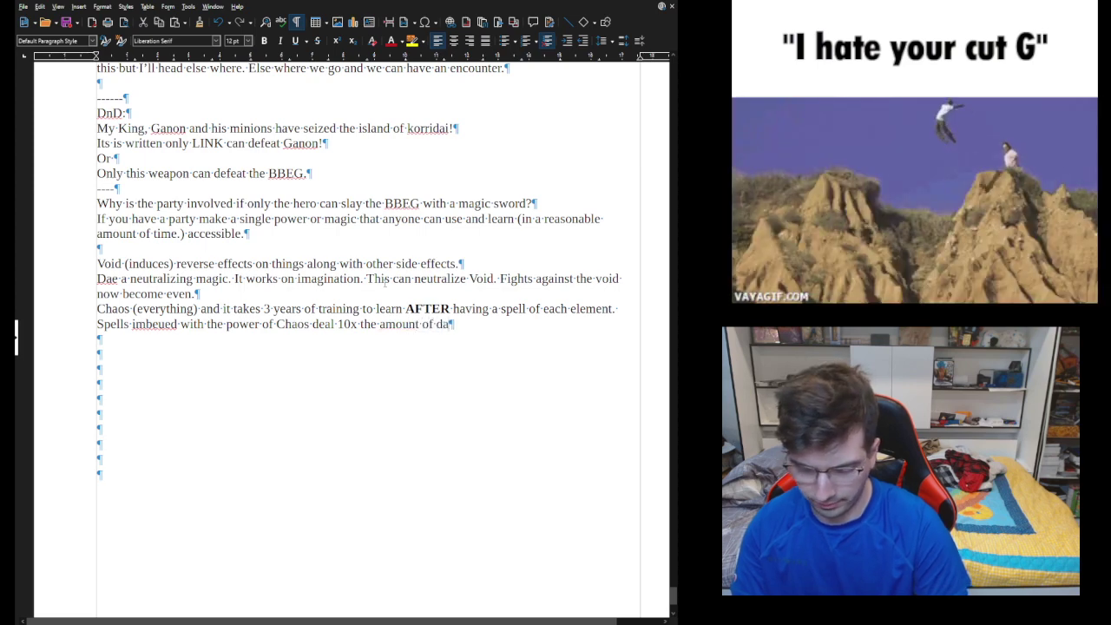
type("mage as no")
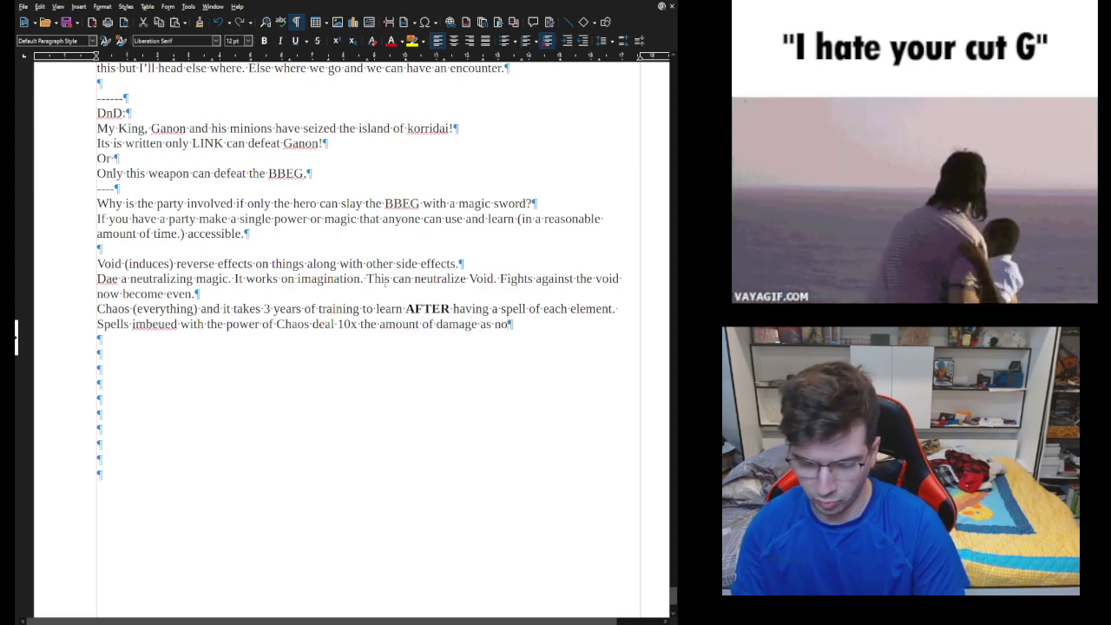
type("rmal and is ")
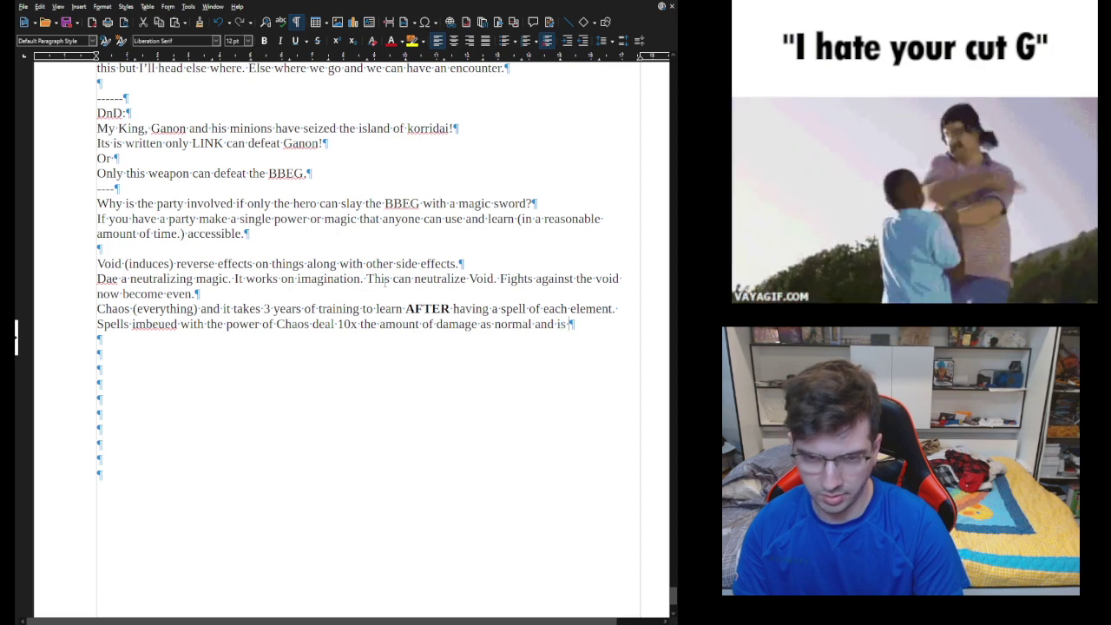
type("always super effect")
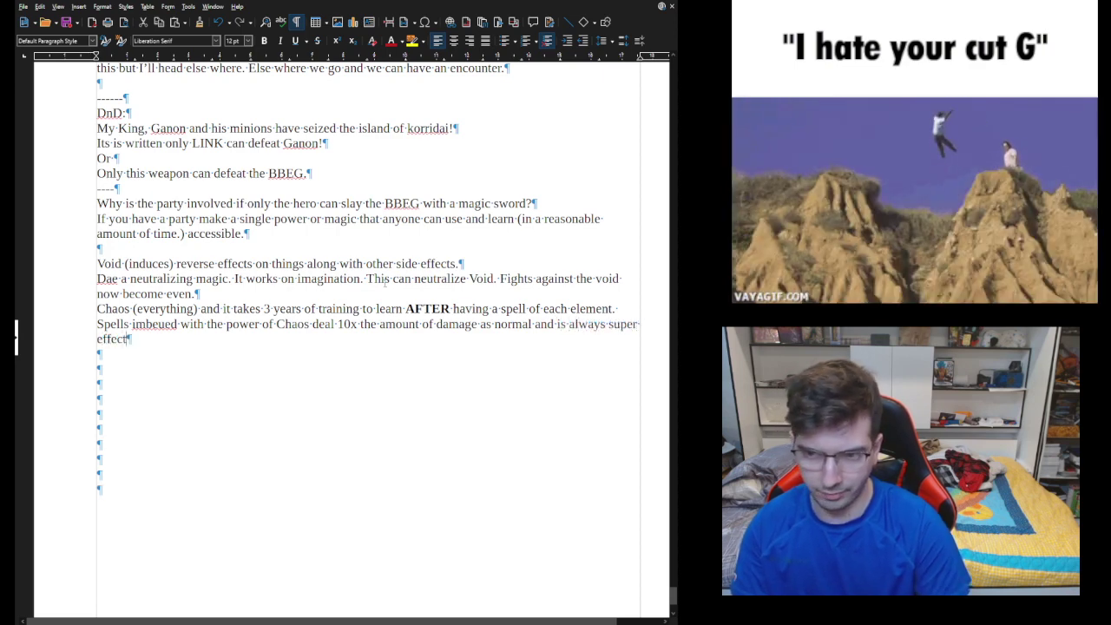
type("ive.")
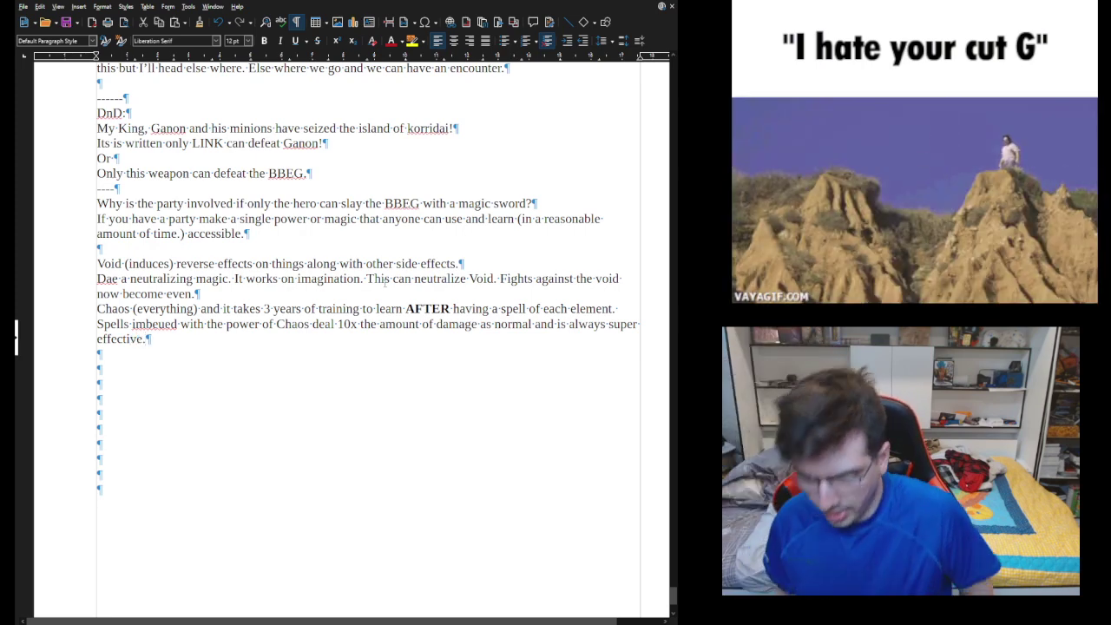
Step: Replace the misspelled word "imbeued" in the Chaos spells sentence with "embedded"
left_click(135, 324)
key("BackSpace")
type("e")
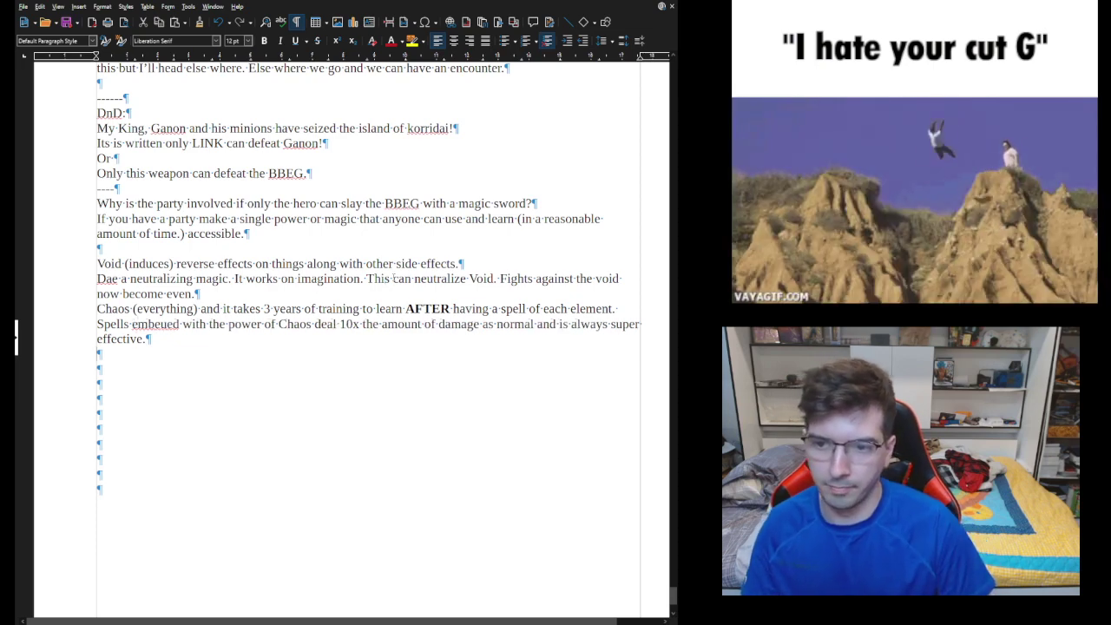
double_click(156, 324)
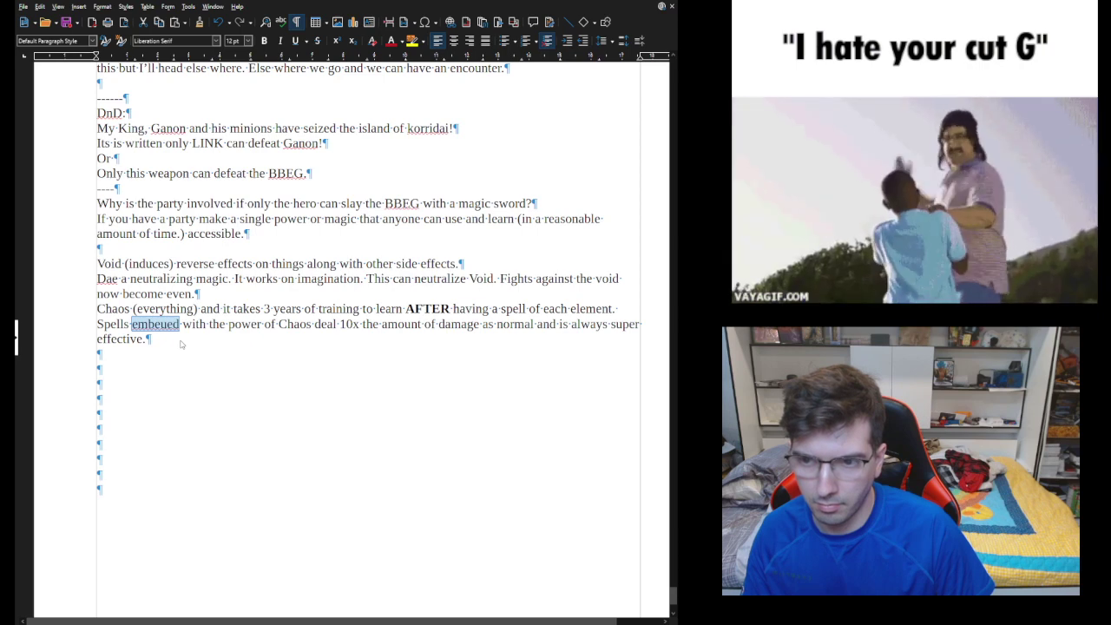
type("embedded")
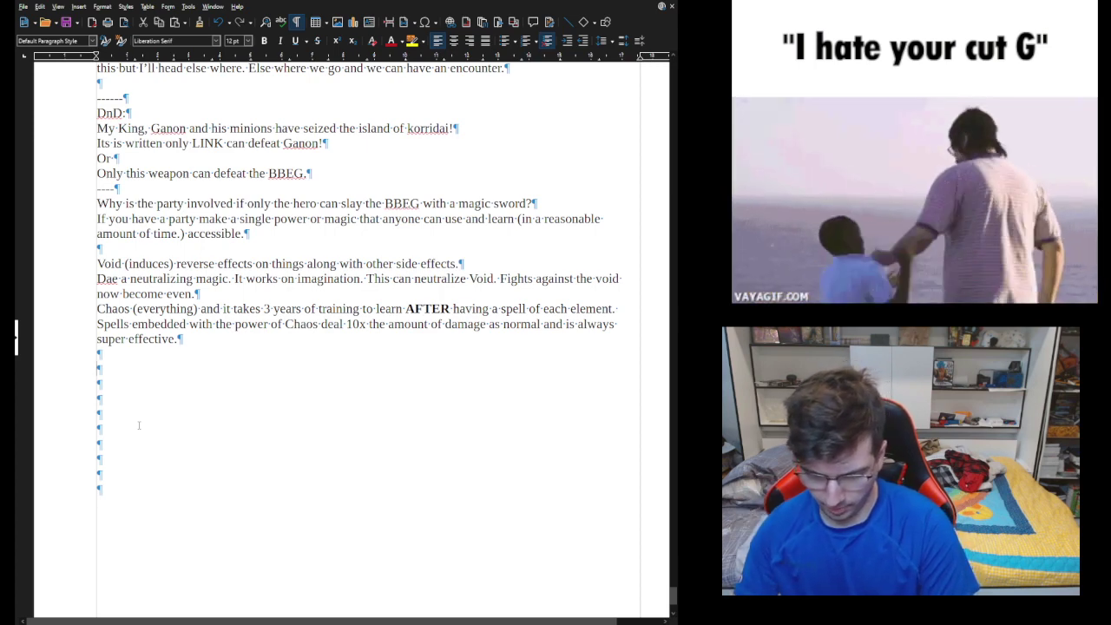
Step: Leave a blank line below the Chaos note and start a paragraph with "A character in my campaign has been lightly"
type("A chara")
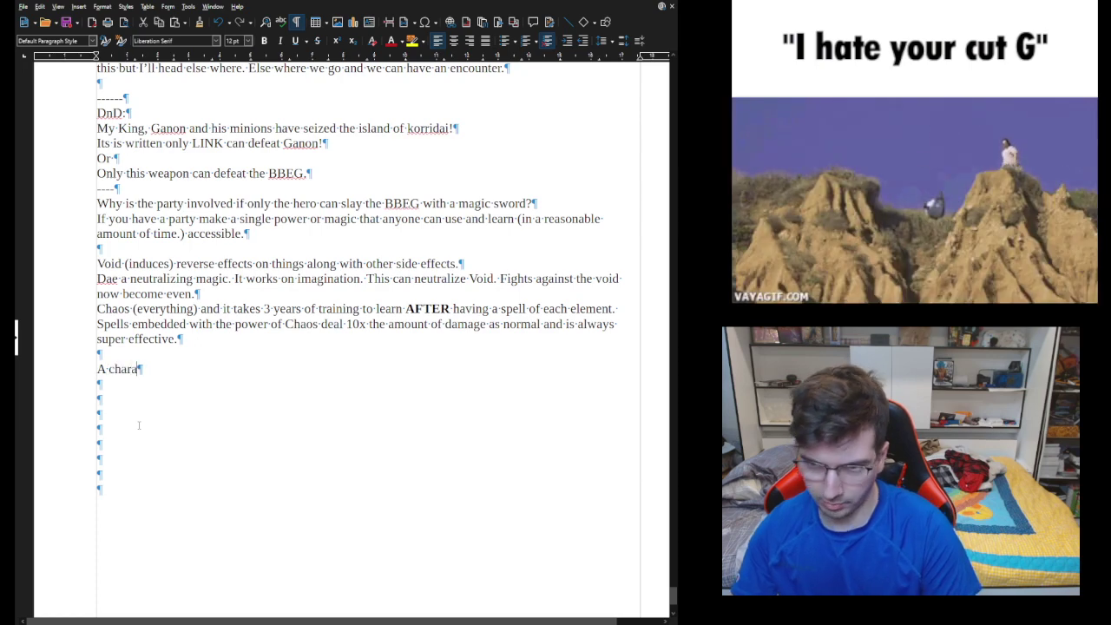
key("Return")
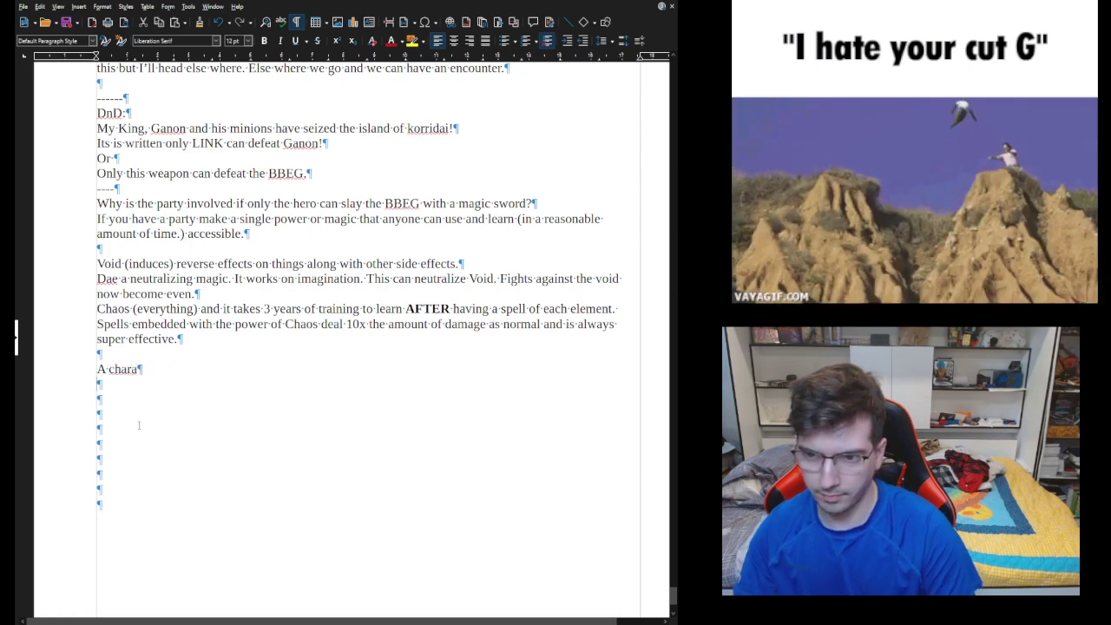
type("cter in my campaign hasw")
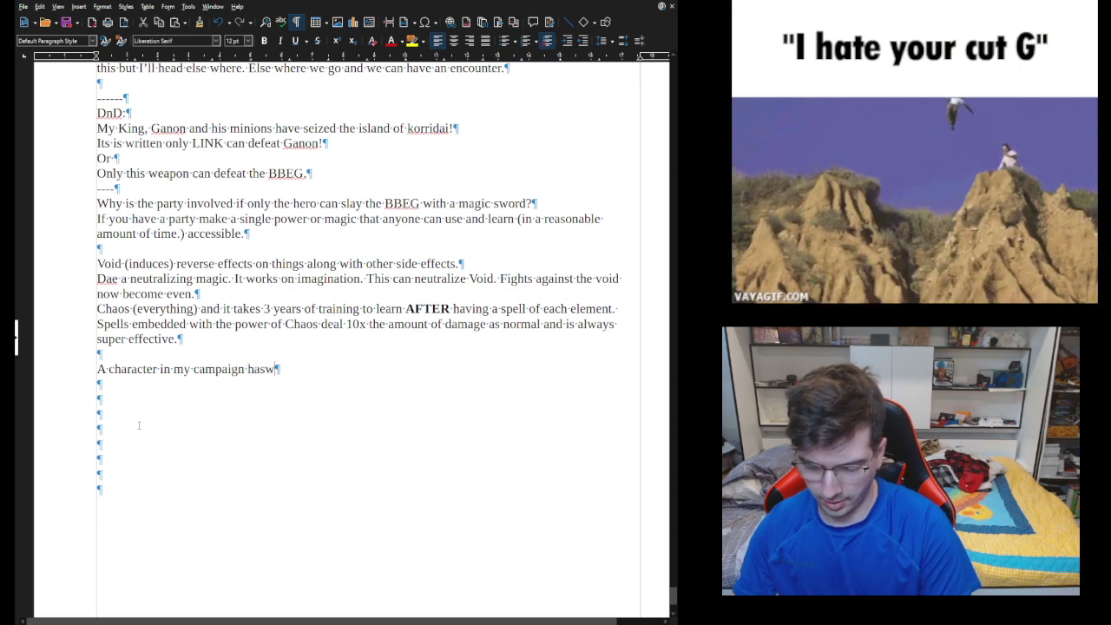
key("BackSpace")
type("bee")
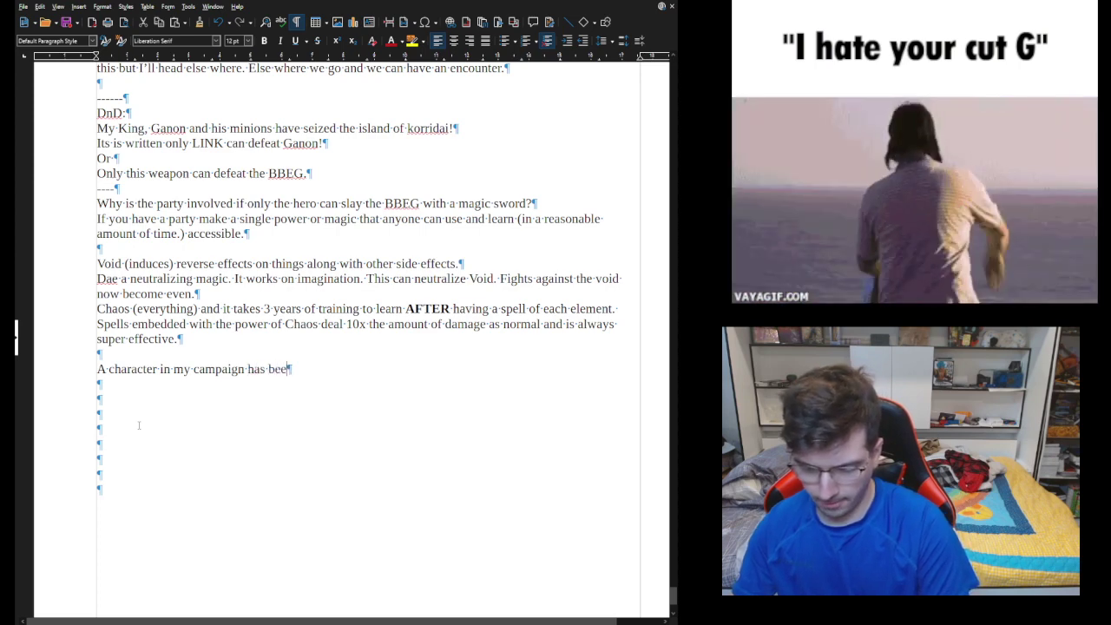
type("n lightly st")
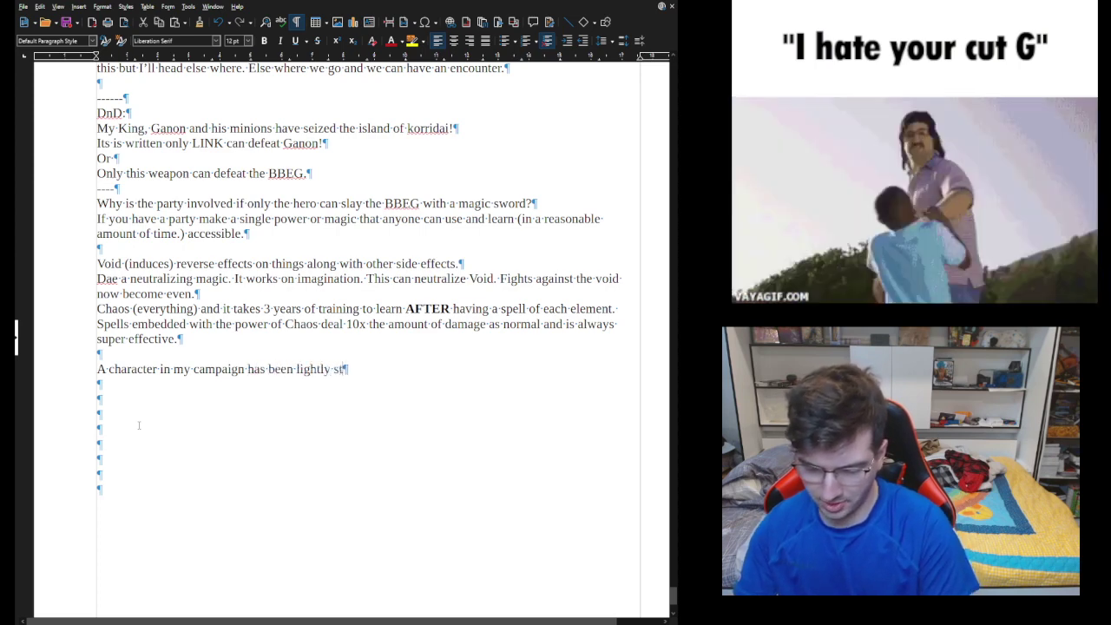
Step: Continue the campaign character sentence with "studying the", making sure "studying" is spelled correctly
type("udyi")
key("BackSpace")
key("BackSpace")
type("ing ")
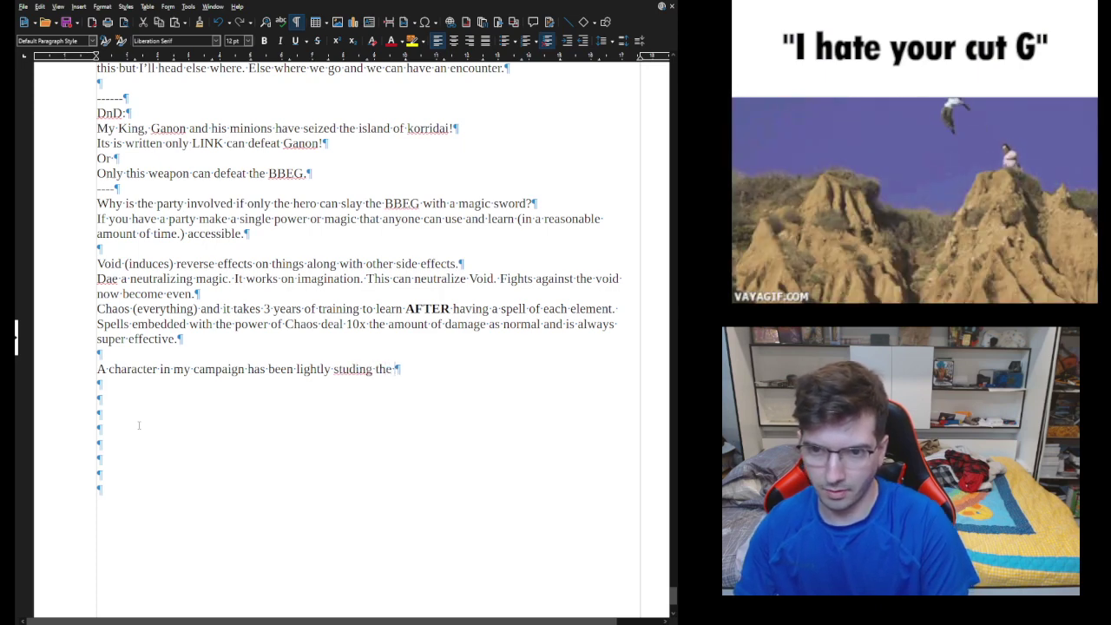
type("the")
key("Left")
key("Left")
key("Left")
key("Left")
key("Left")
key("Left")
key("Left")
key("Left")
type("d")
key("BackSpace")
type("y")
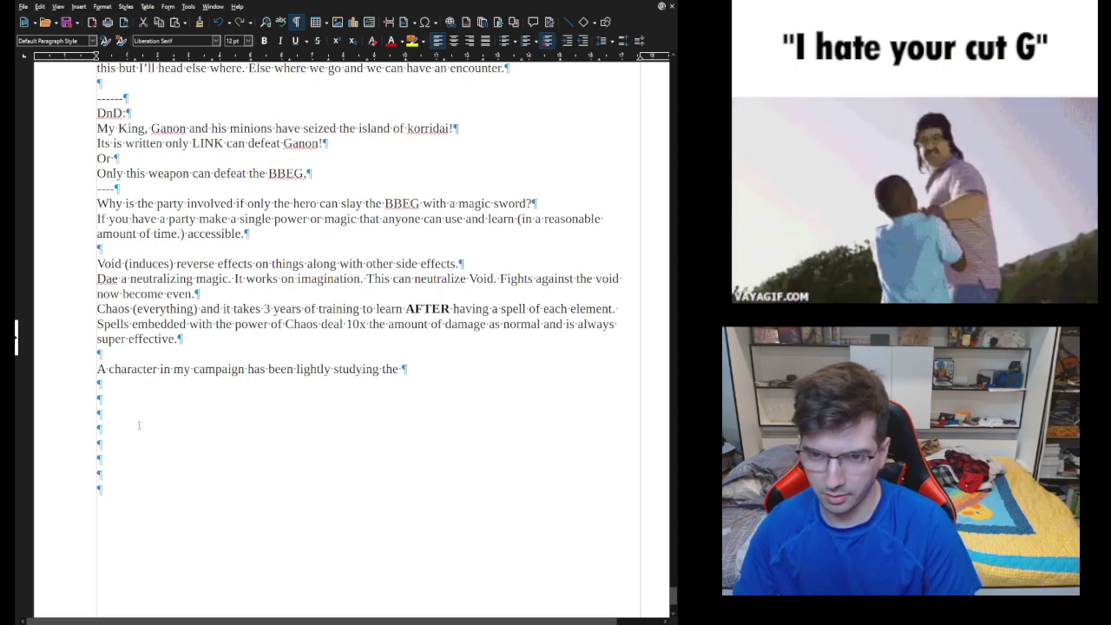
Step: Complete the campaign character sentence with "Void for a year now"
key("End")
type("Void fo")
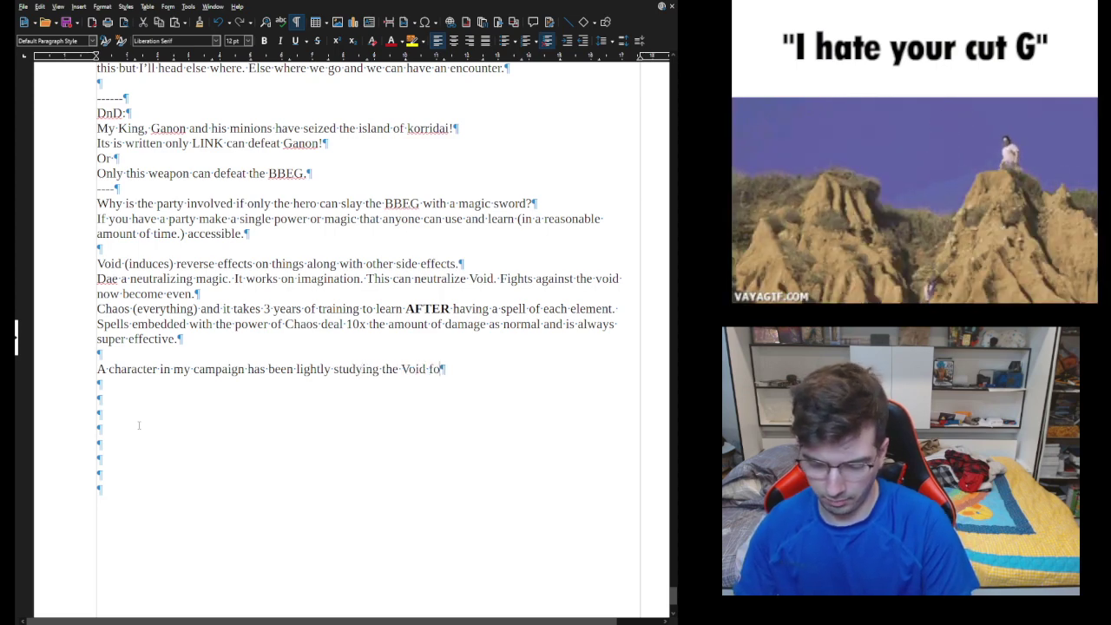
type("r a year now")
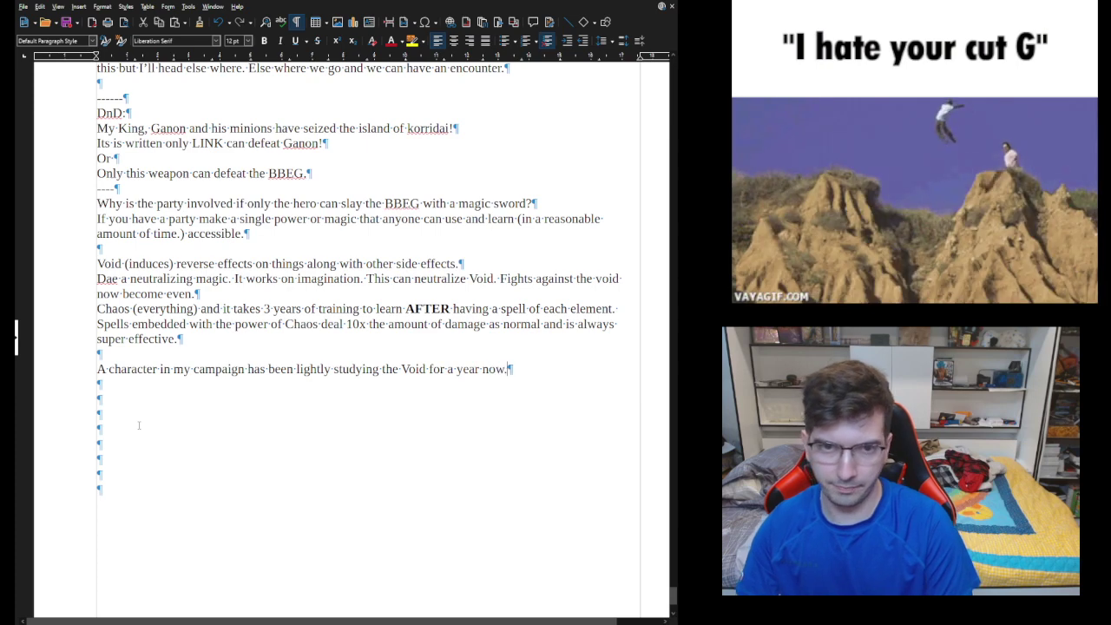
Step: End the sentence with a period and add "And he is lead to believe that he can escape his void."
type(". And he ")
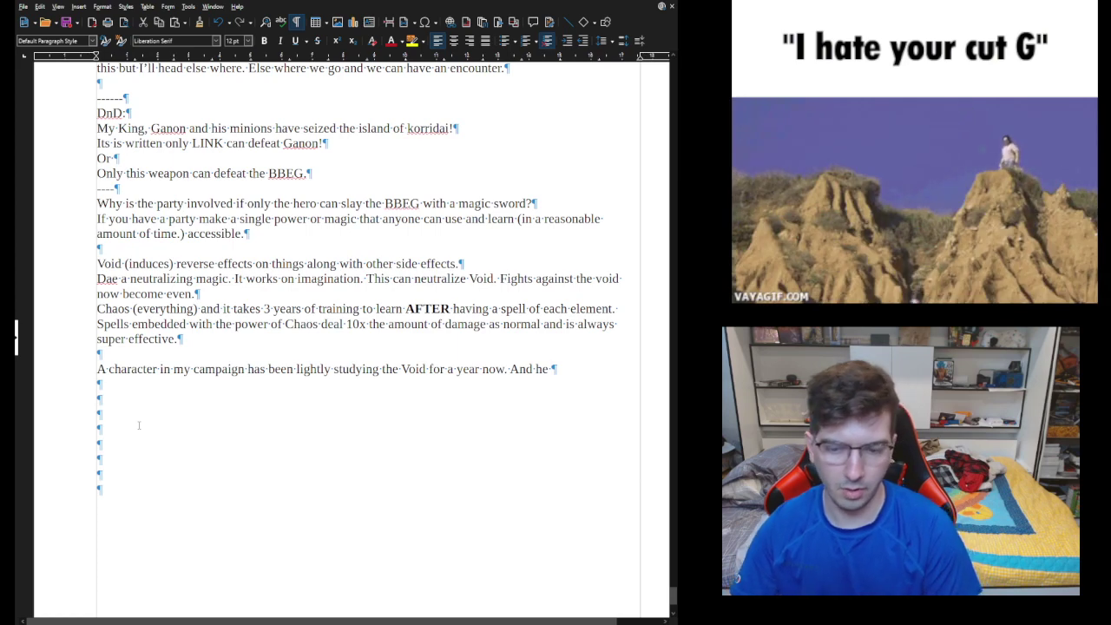
type(" is")
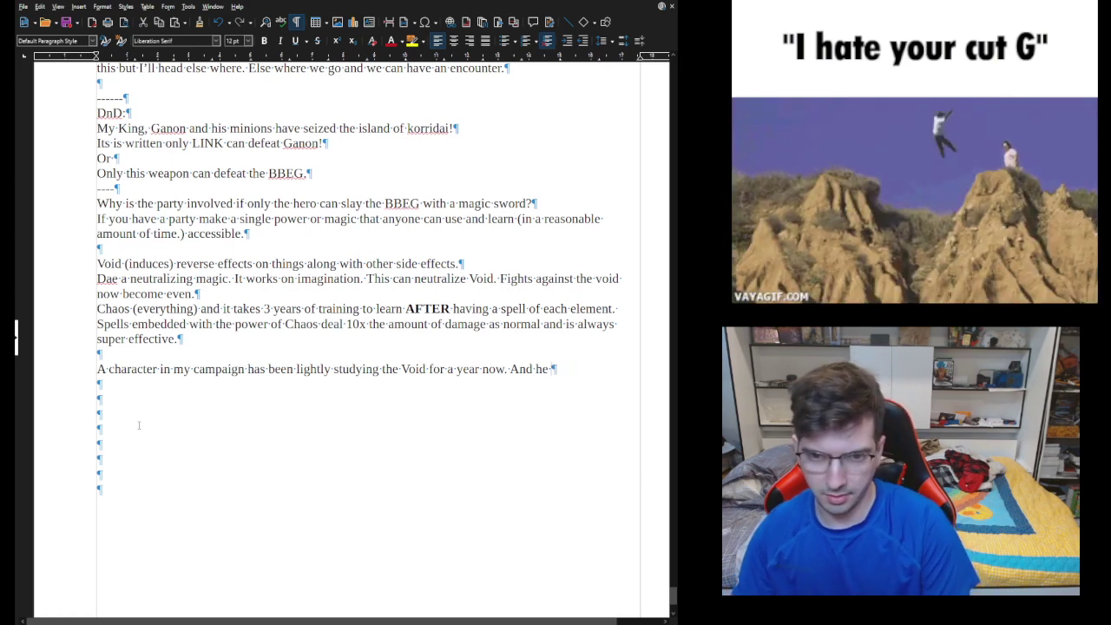
type(" lead toi")
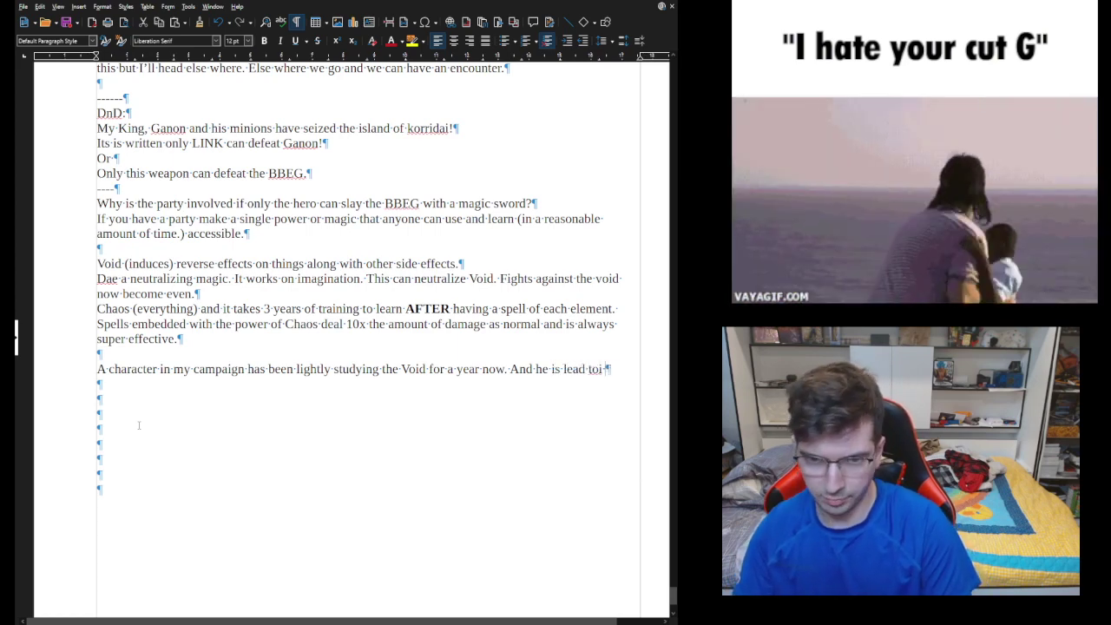
type("ieve ")
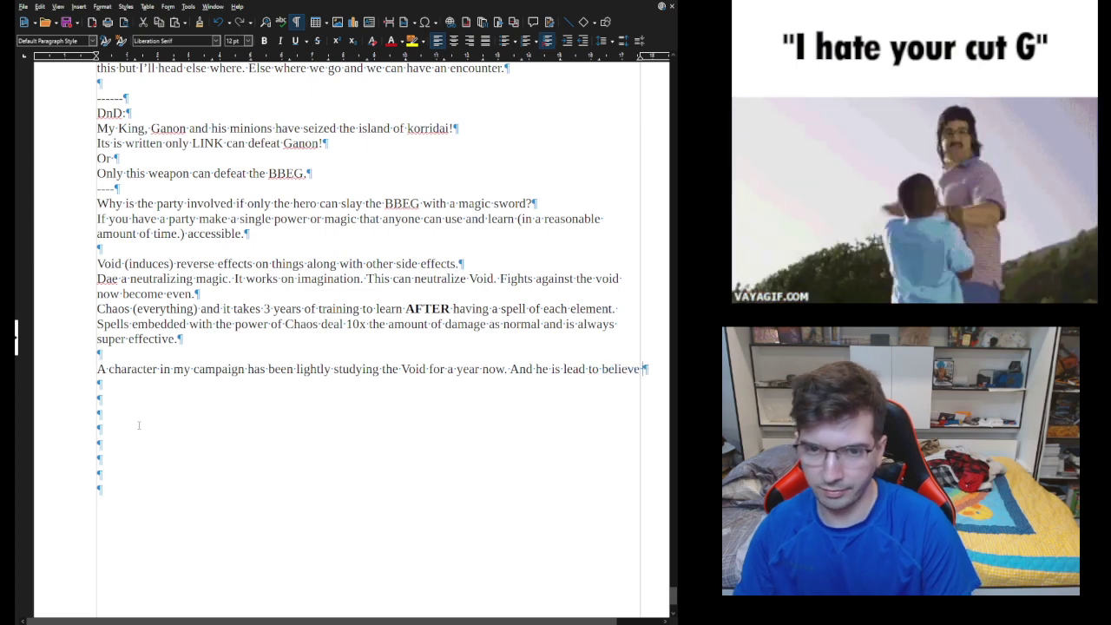
type("that")
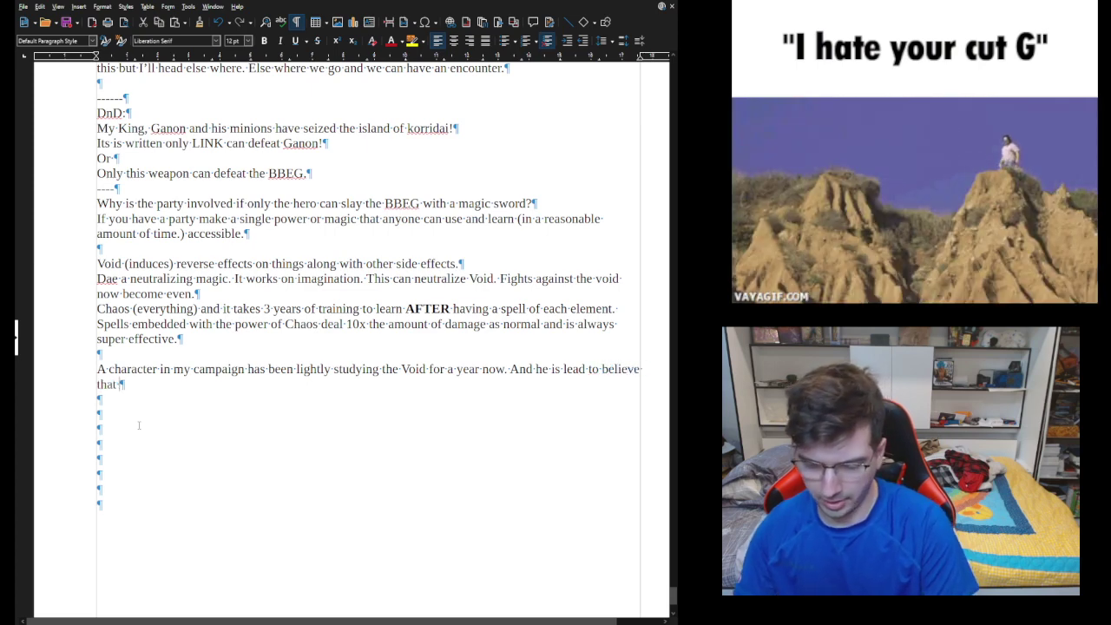
type(" he can ")
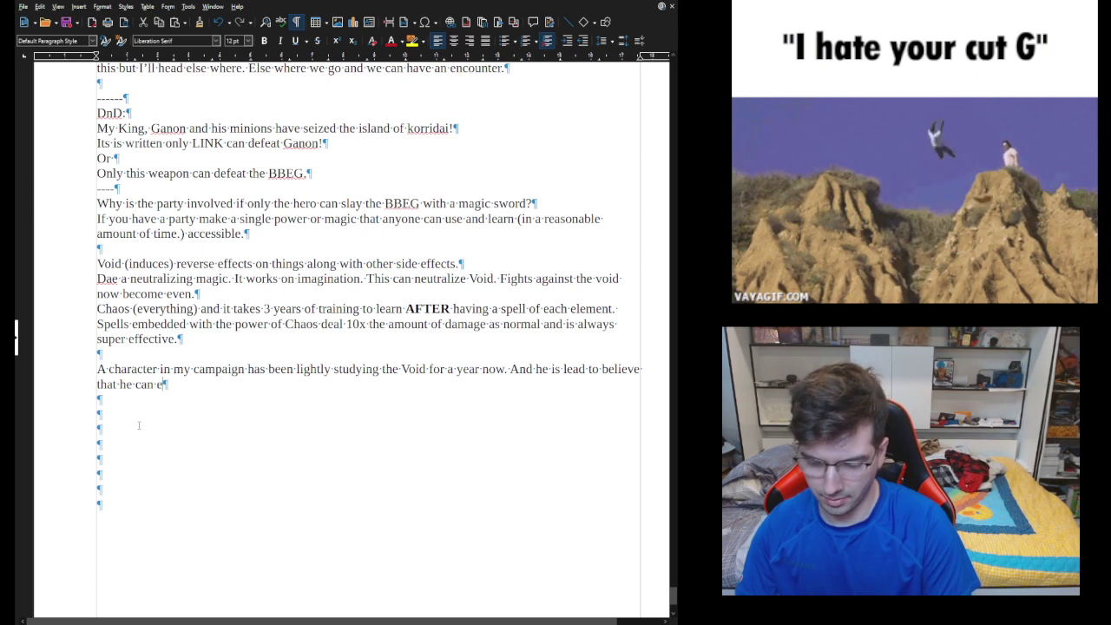
type("escape his")
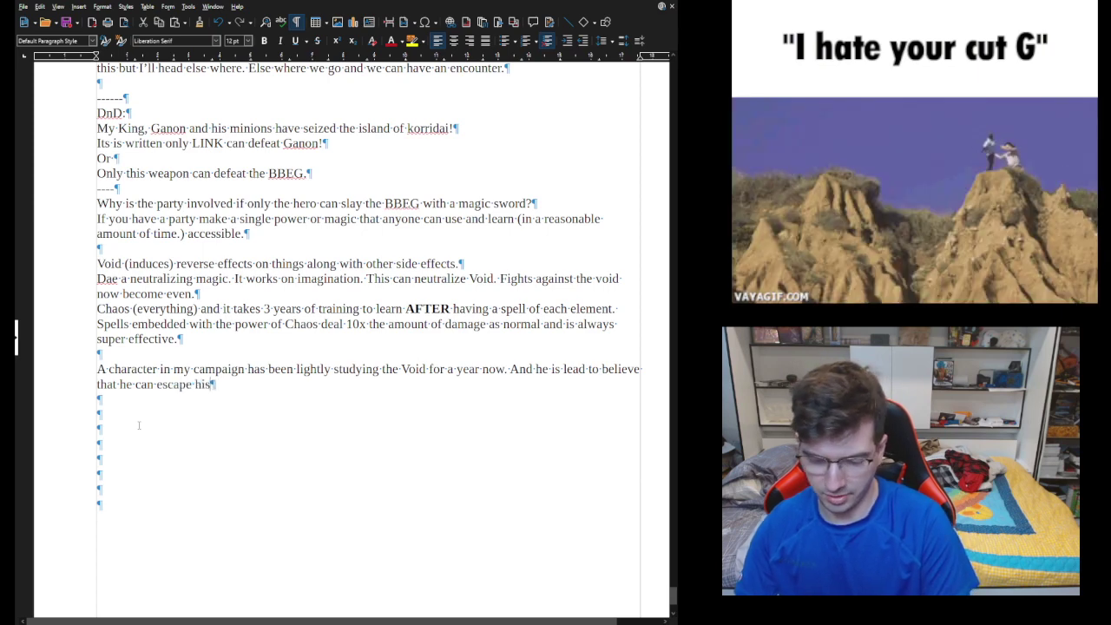
type(" void.")
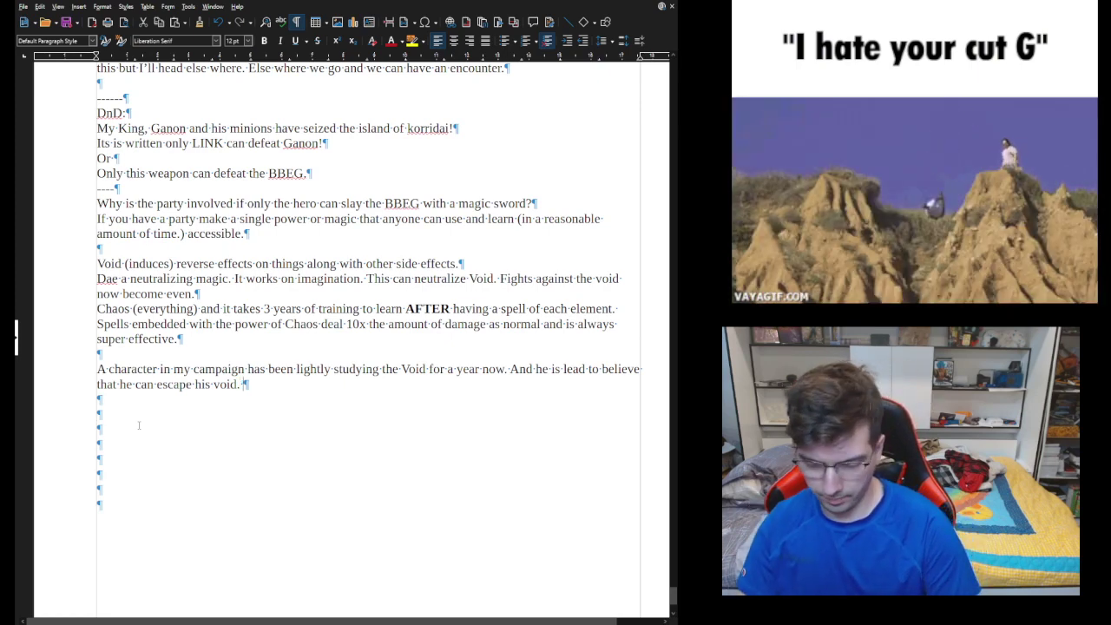
Step: Continue the campaign character paragraph with "He took notes on his encounters and what can happen."
type("He took notes")
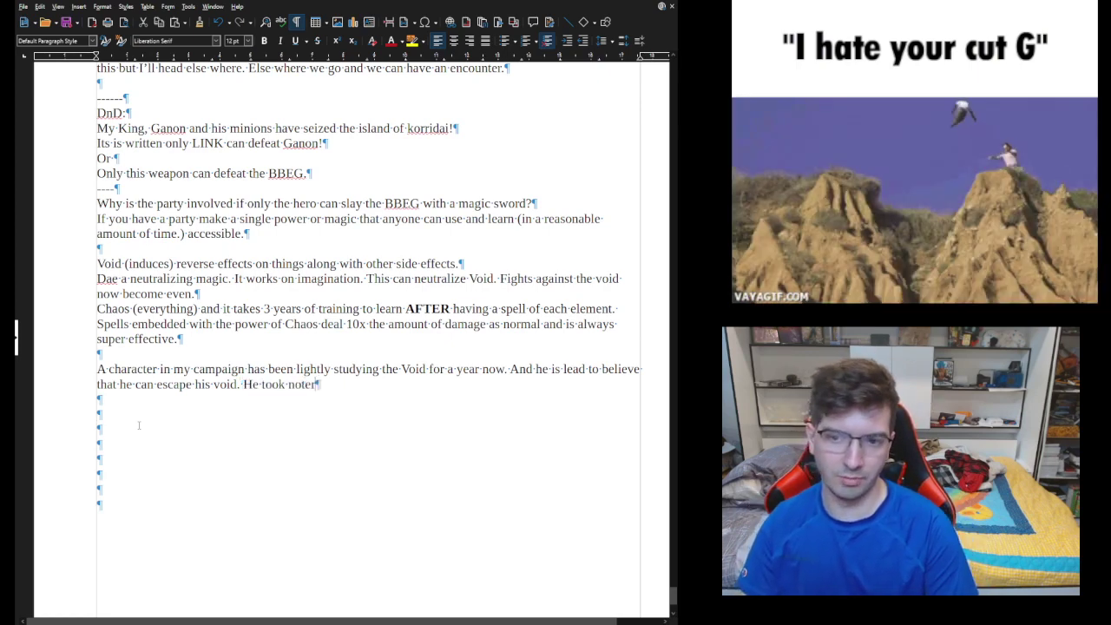
type(" on his en")
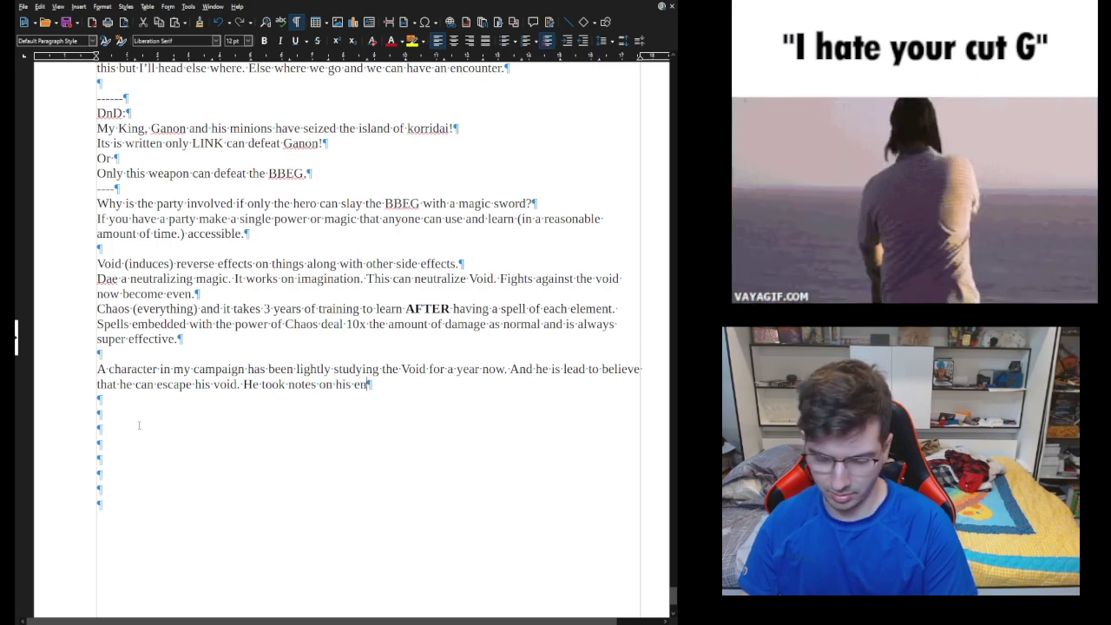
type("counters and what can hjappen")
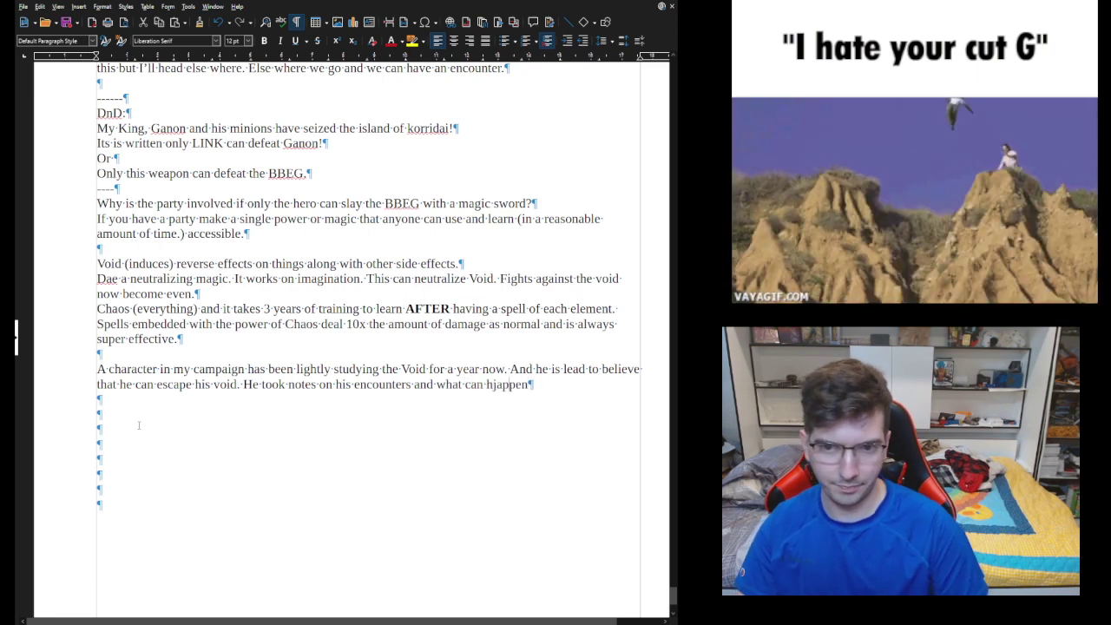
key("BackSpace")
key("BackSpace")
key("BackSpace")
key("BackSpace")
key("BackSpace")
key("BackSpace")
type("appen. ")
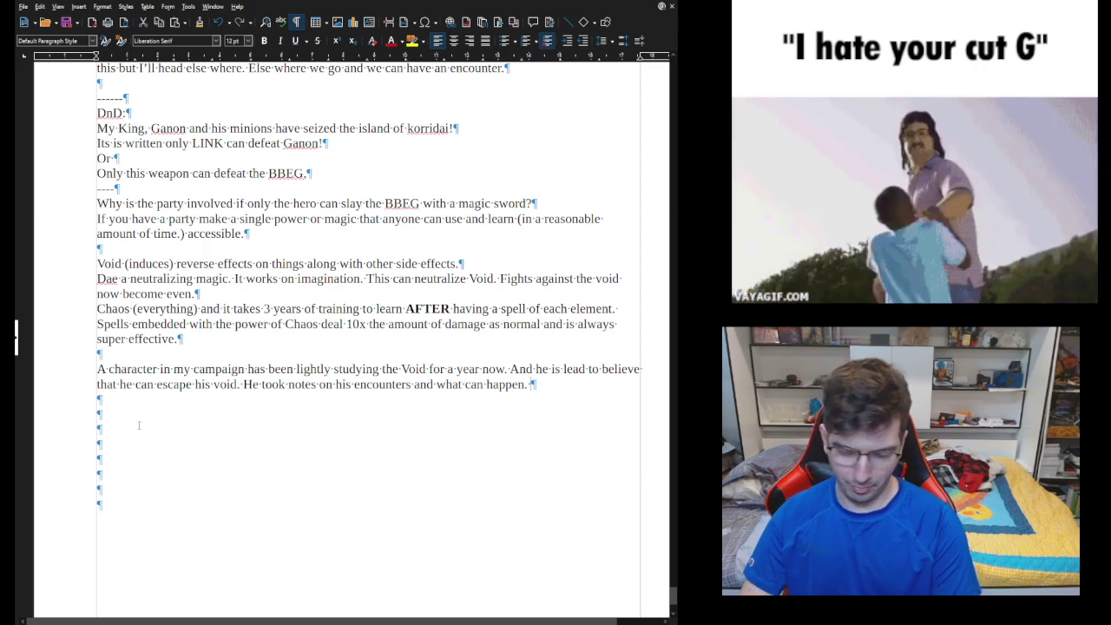
Step: Add "But these come from an area where the Void is at its weakest." to end the campaign character paragraph
type("But these are the")
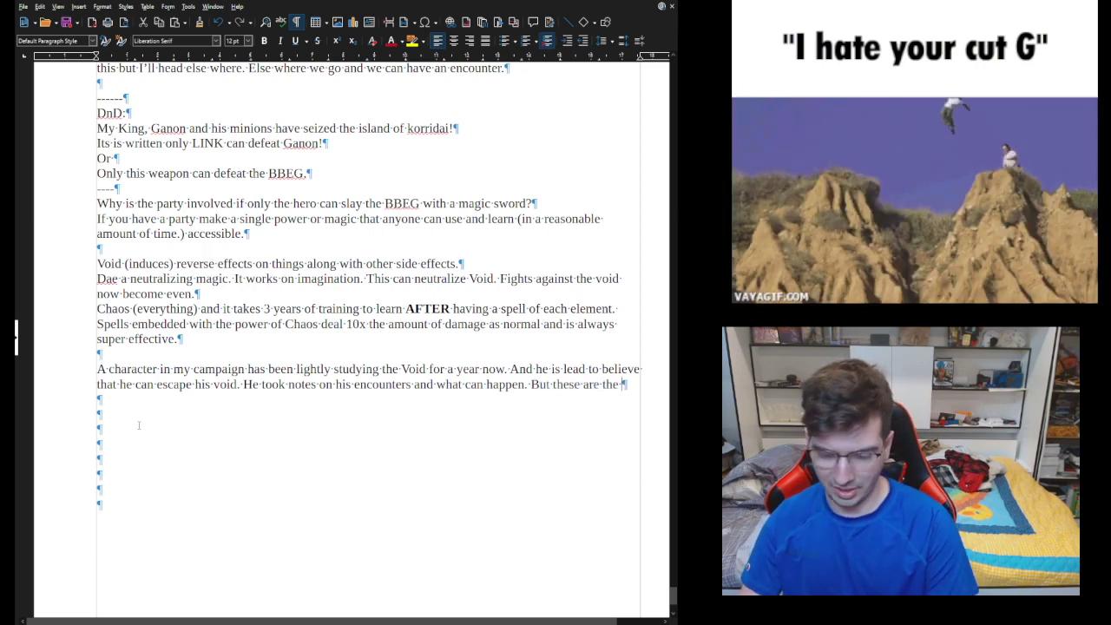
key("BackSpace")
key("BackSpace")
key("BackSpace")
key("BackSpace")
key("BackSpace")
key("BackSpace")
key("BackSpace")
key("BackSpace")
key("BackSpace")
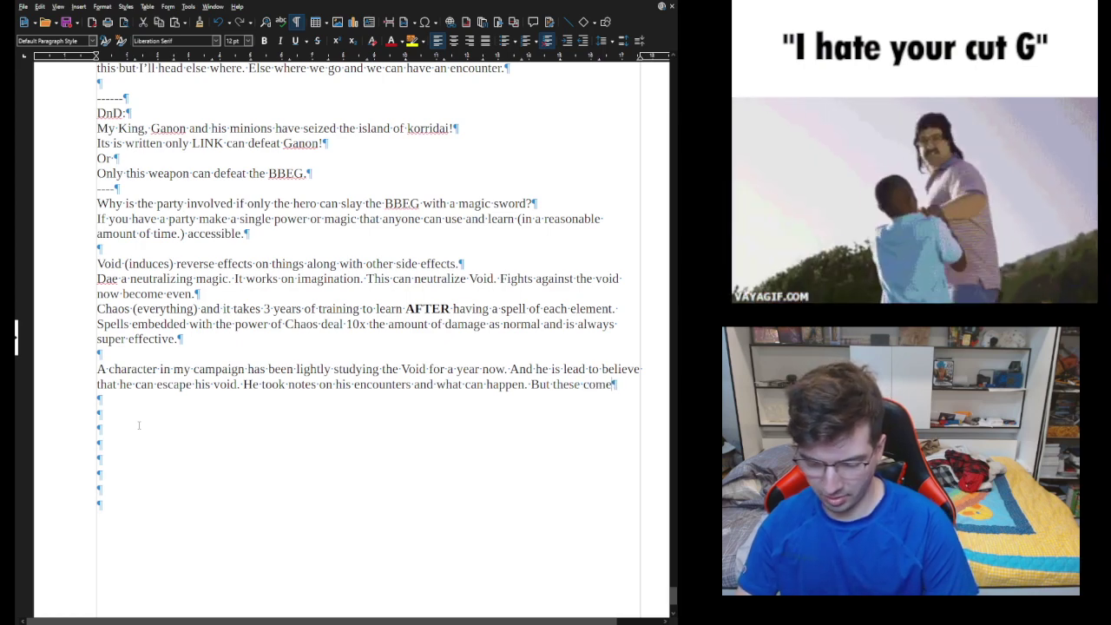
type("come from an area where the Vo")
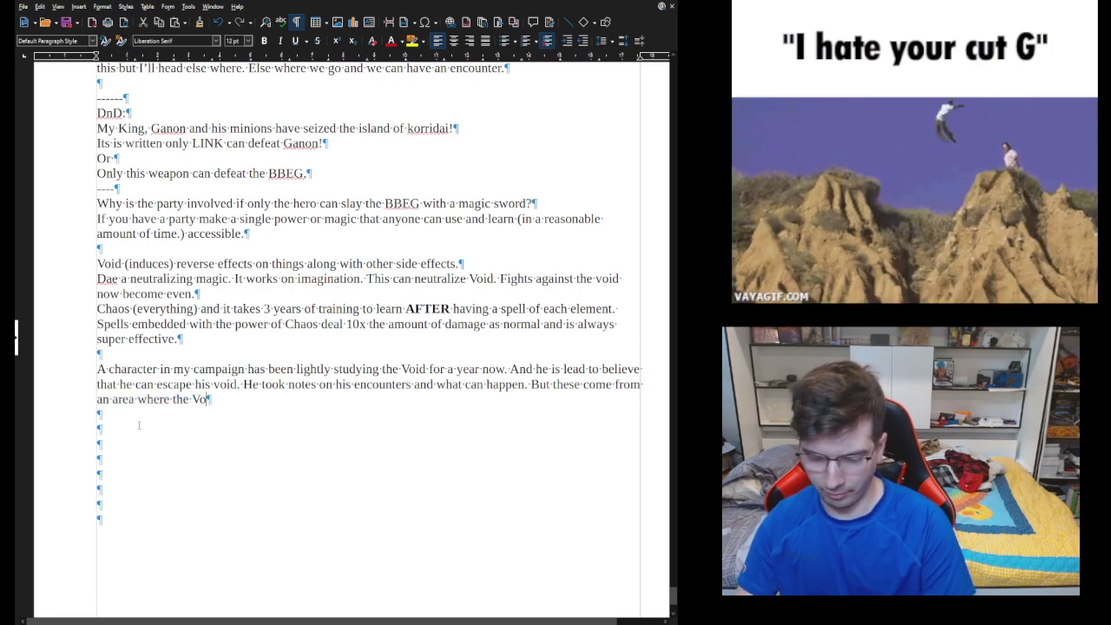
type("id is at its weakest.")
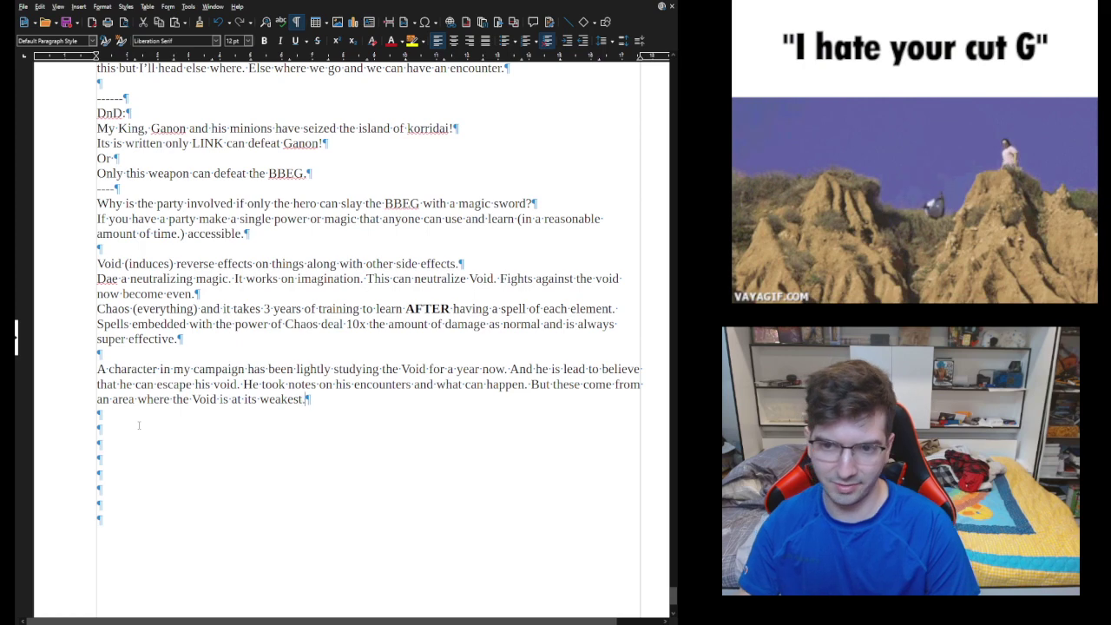
Step: Leave a blank line and write "Later we can drop the bigger effects of the void." as a new paragraph, with "of" spelled correctly
key("Return")
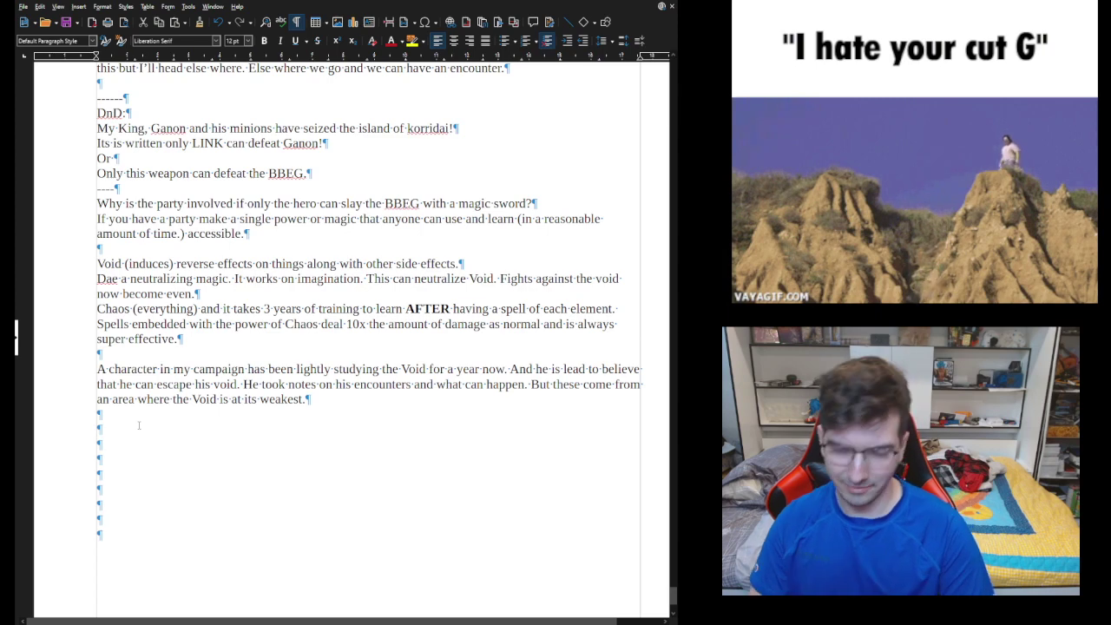
type("Later")
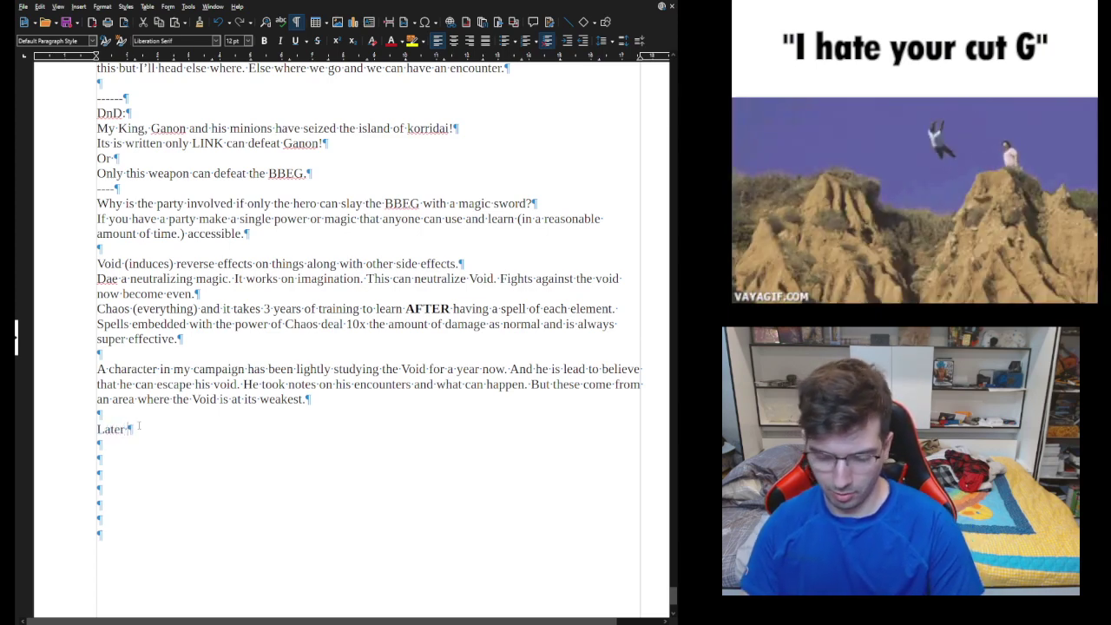
type(" we can ")
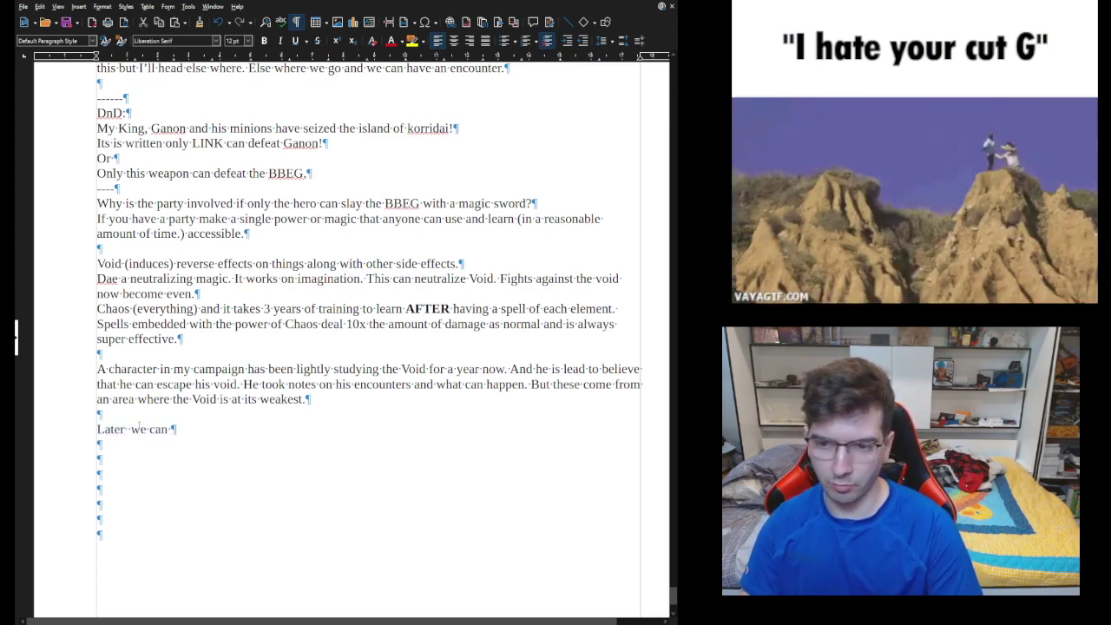
type("drop the ")
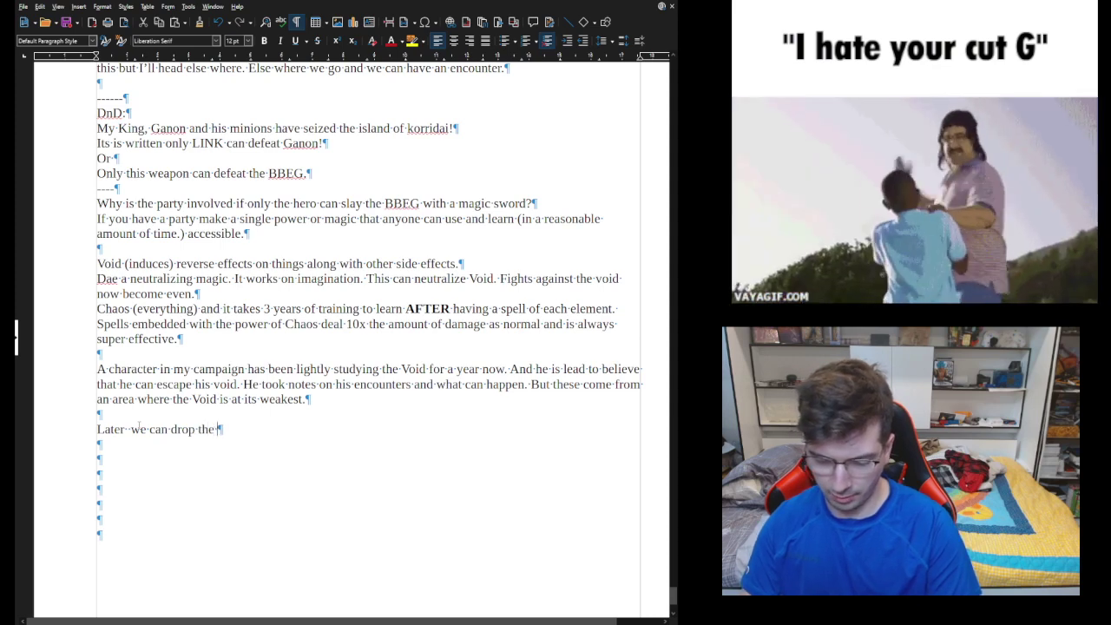
type("bigger eff")
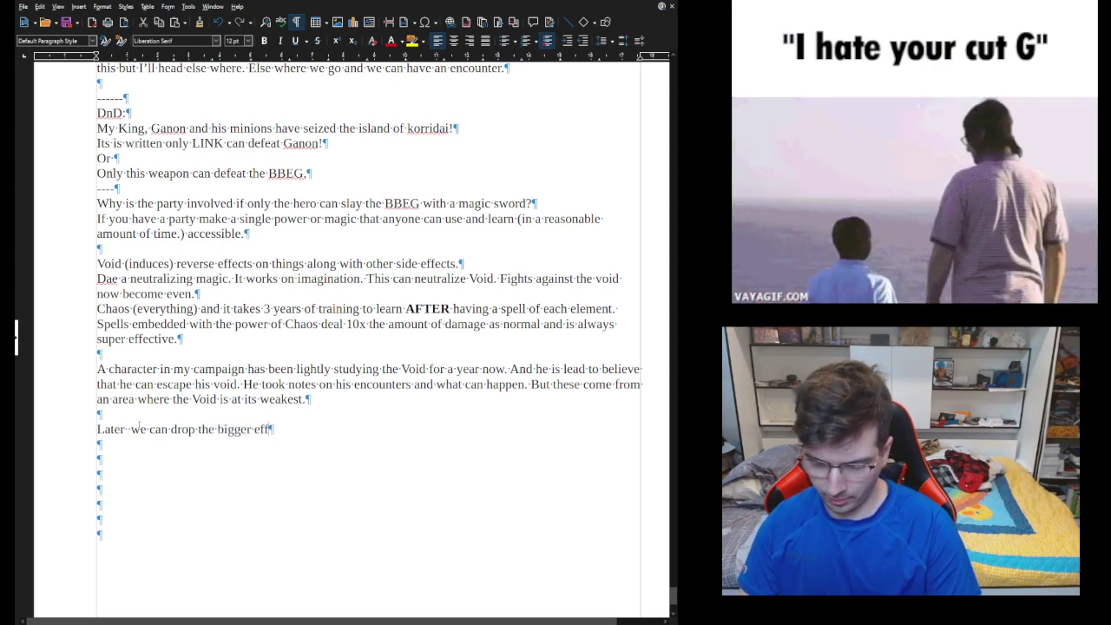
type("ects fo the void")
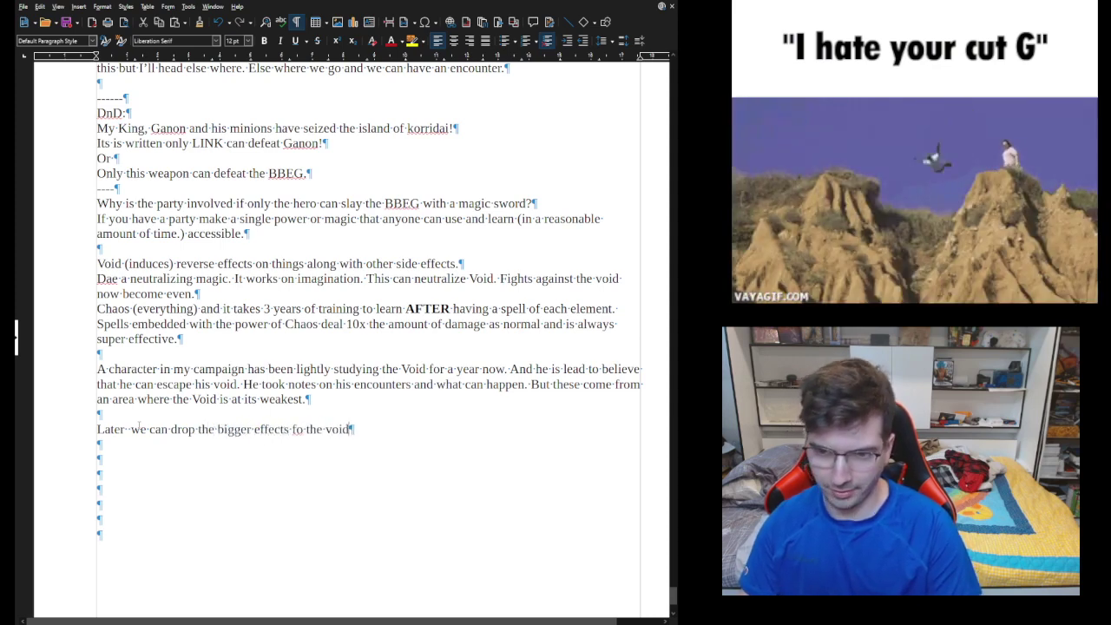
type(".")
key("Left")
key("Left")
key("Left")
key("Left")
key("Left")
key("Left")
key("Left")
key("Left")
key("Left")
key("Left")
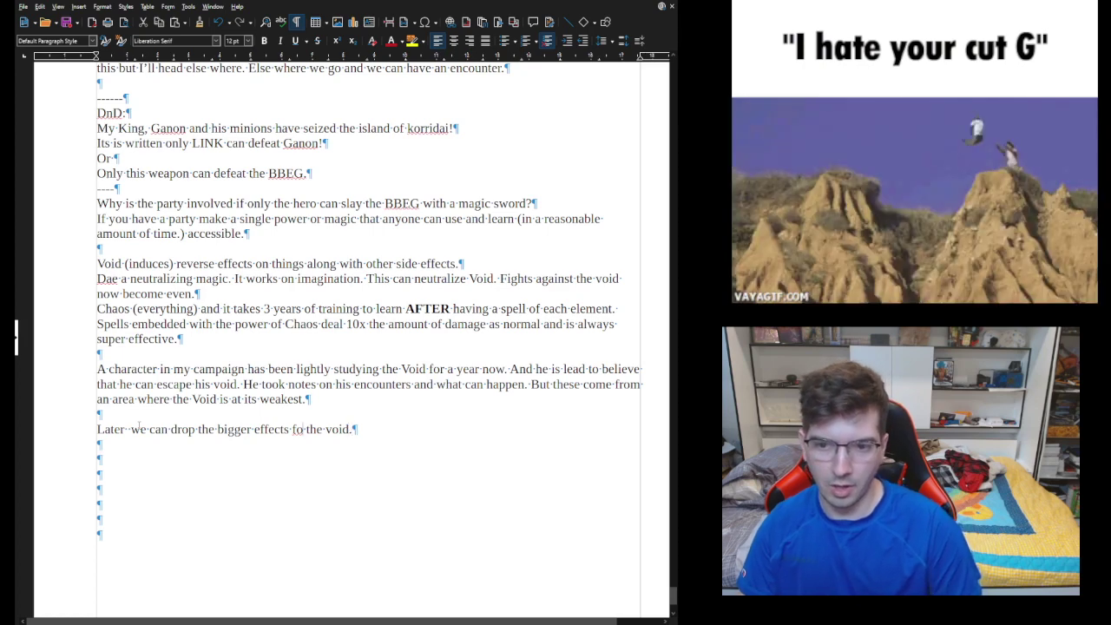
key("BackSpace")
key("Right")
type("f")
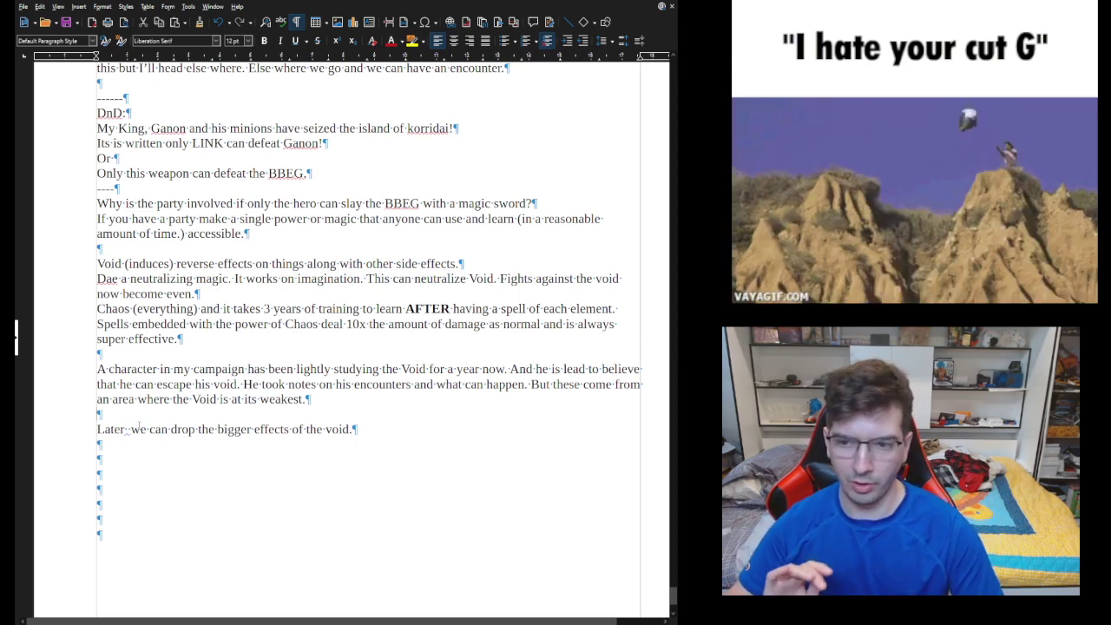
Step: Remove the extra space after "Later", add a comma there, and capitalize "Void" in the same sentence
key("Delete")
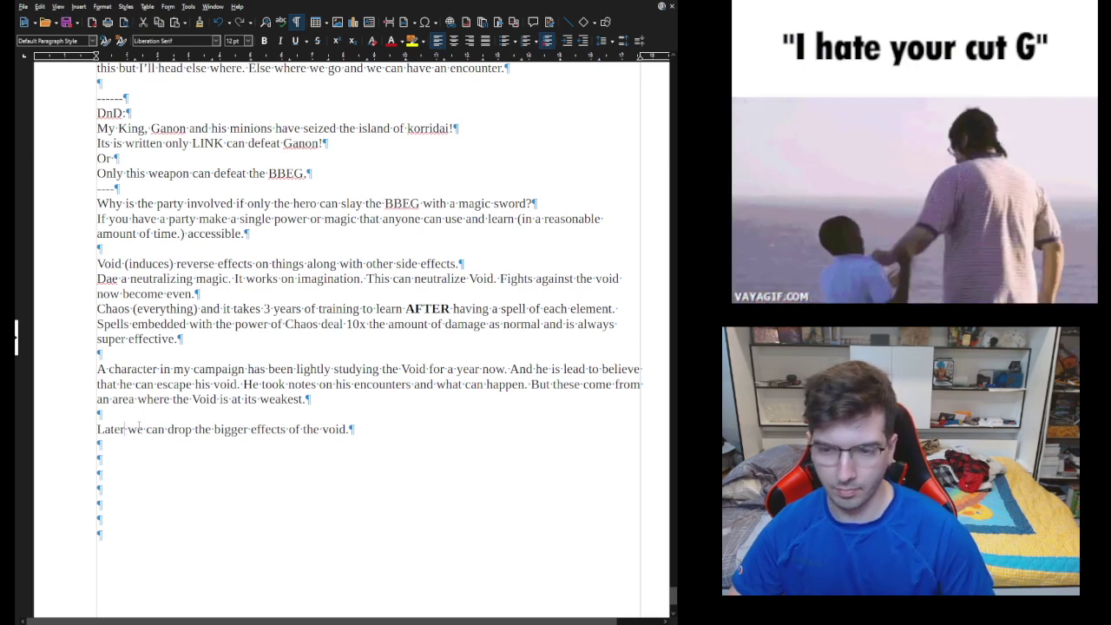
type(",")
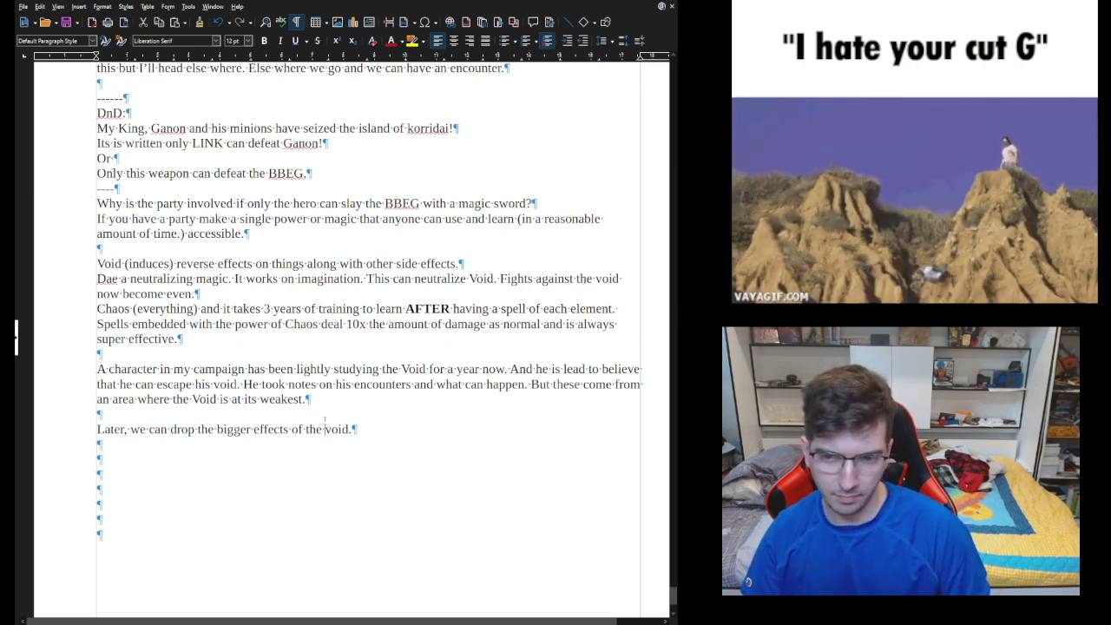
key("Delete")
type("V")
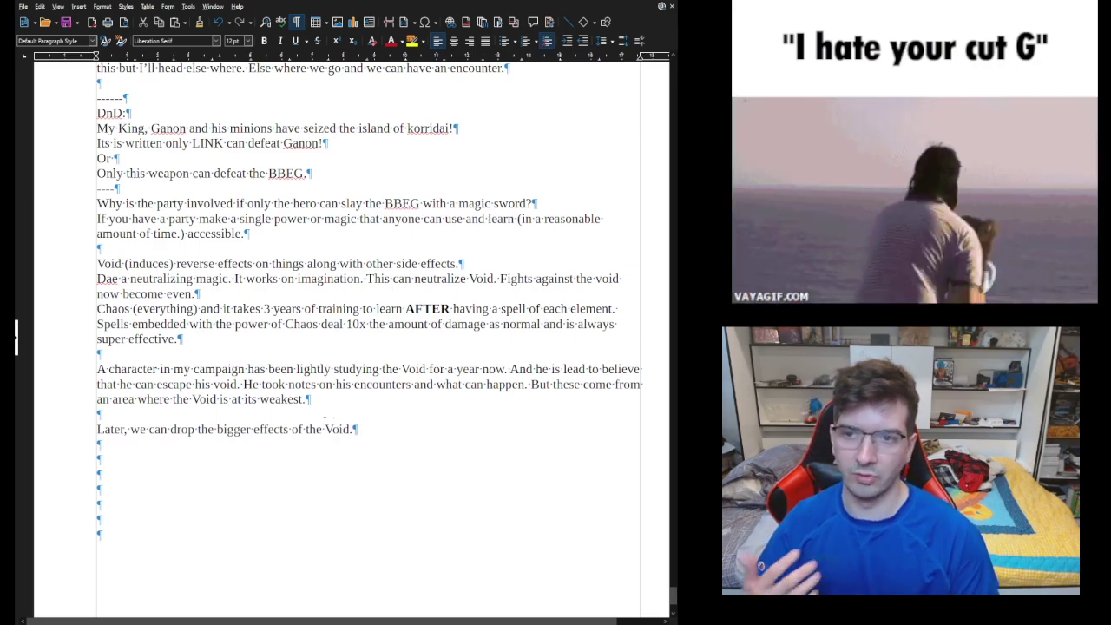
Step: Add the heading "Offbeat Outlaw:" below the sentence about the Void's bigger effects, with a "----" divider line above the heading
scroll(324, 421, "up", 4)
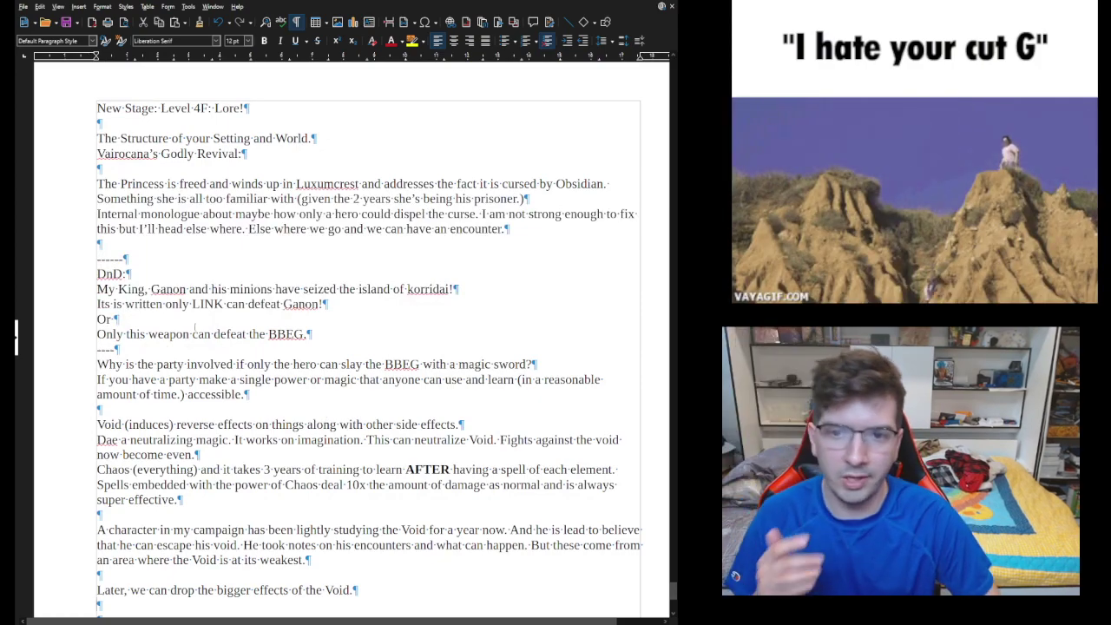
scroll(202, 315, "down", 6)
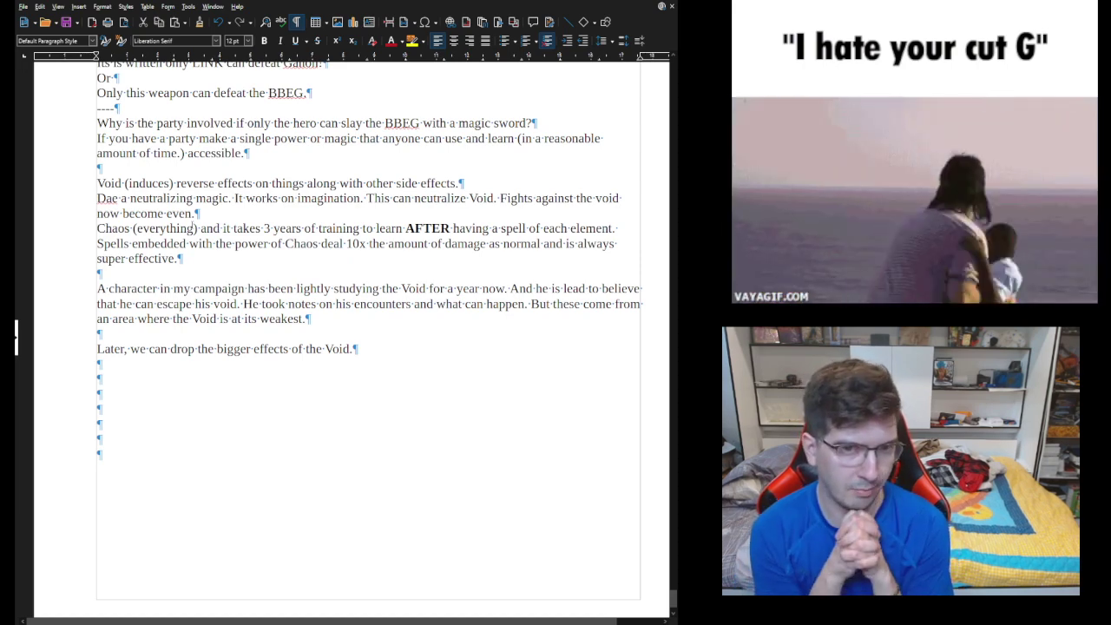
type("ffbeart")
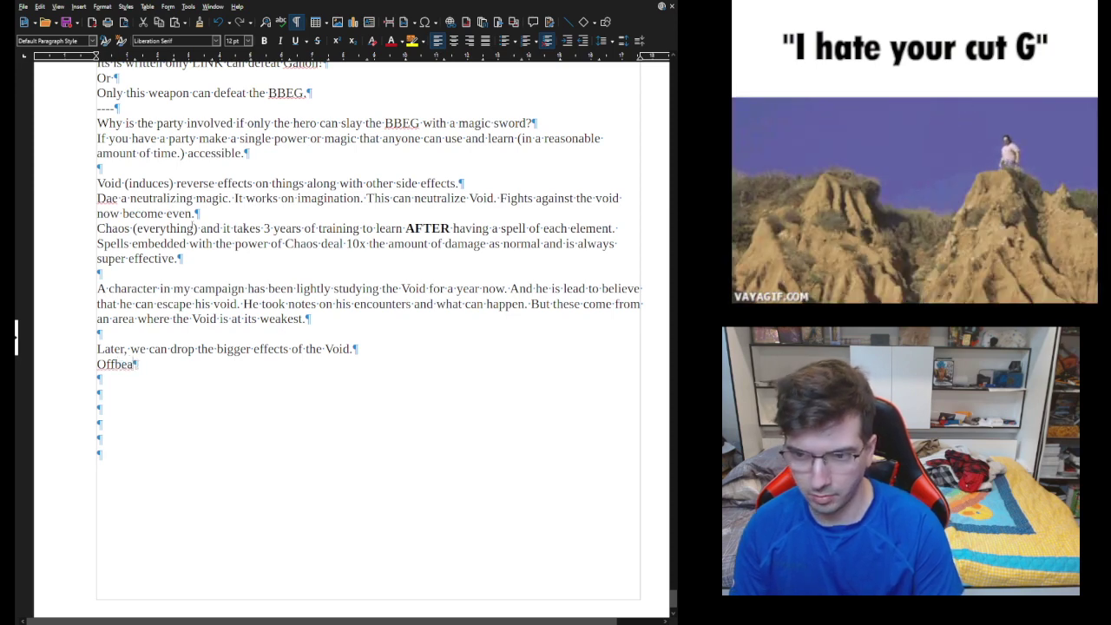
key("BackSpace")
key("BackSpace")
type("t Out")
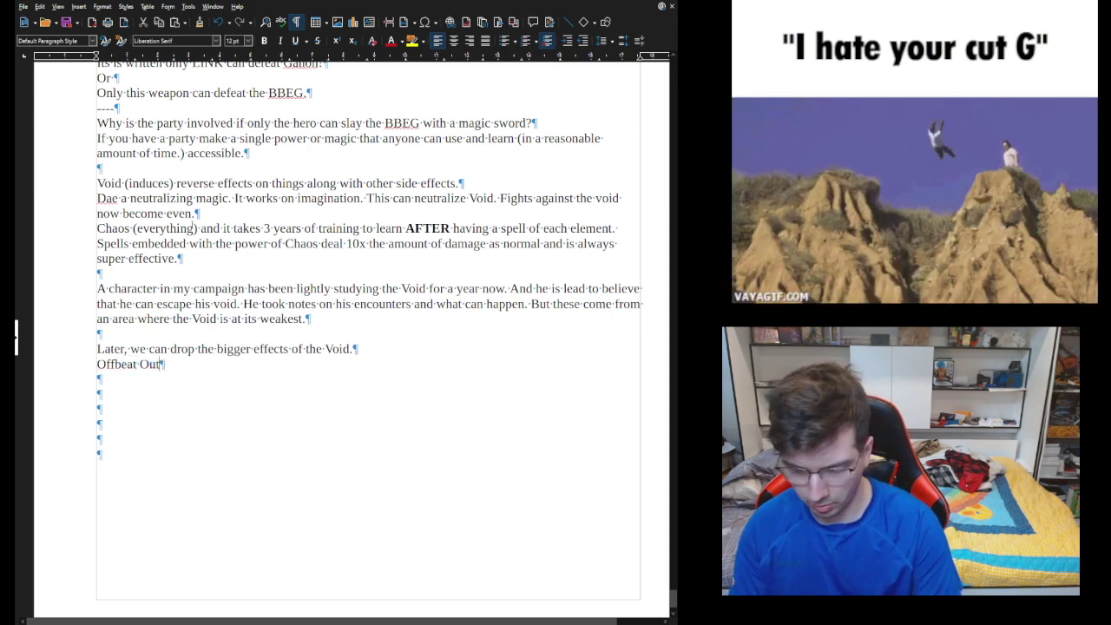
type("law:")
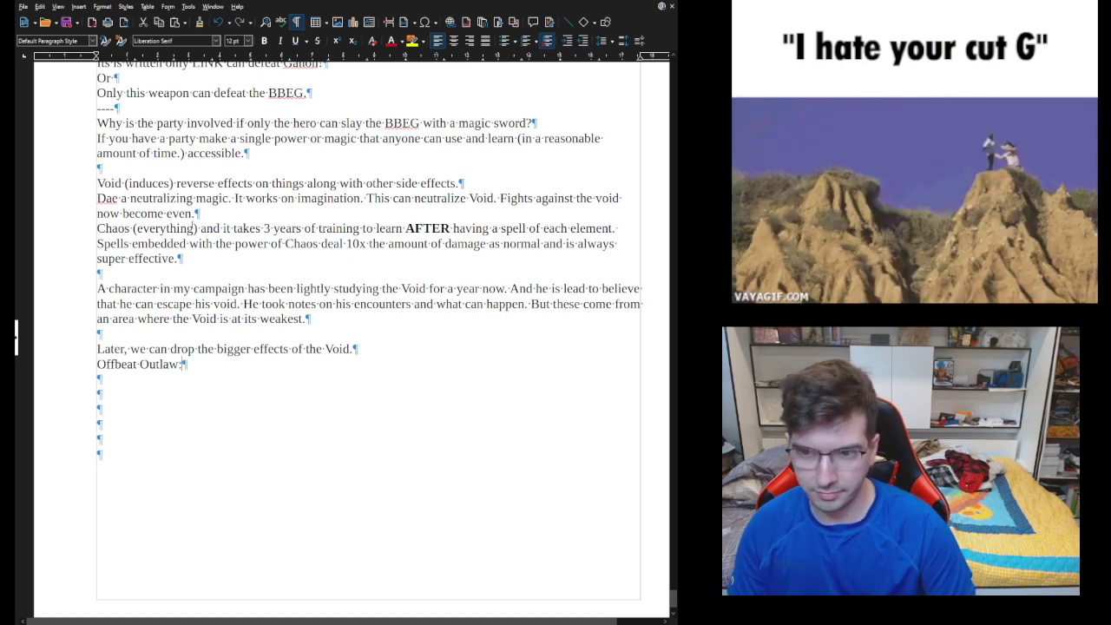
key("Home")
key("Return")
key("Up")
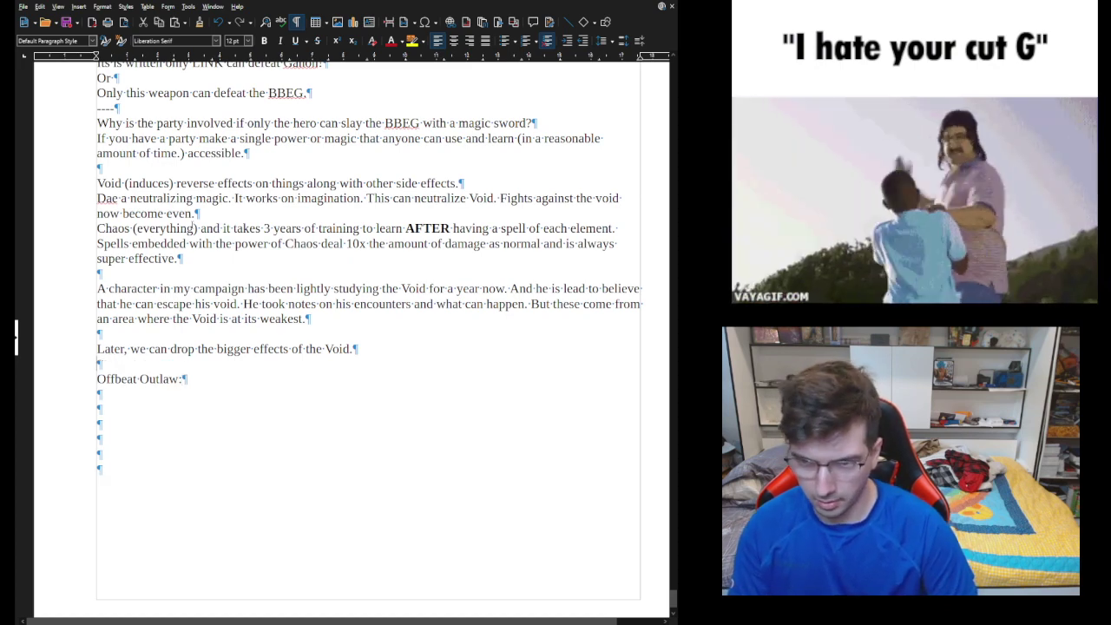
type("----")
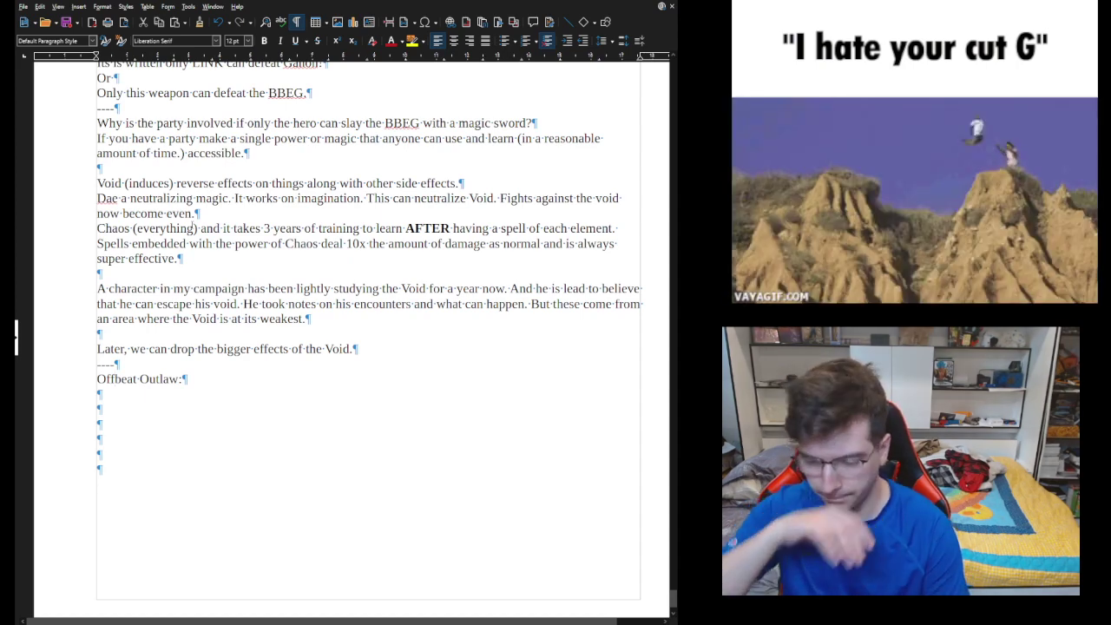
Step: Write "The entire boarder crossing is a shrine to the water God." under the Offbeat Outlaw heading, with "God" capitalized
key("BackSpace")
key("BackSpace")
type("The enmti")
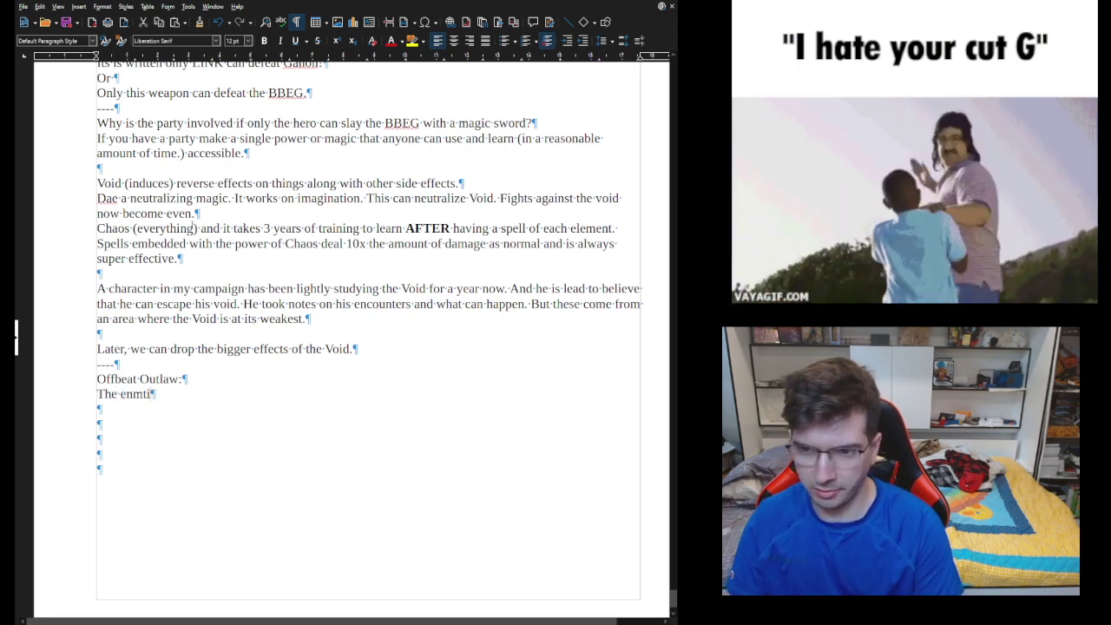
key("BackSpace")
type("tire")
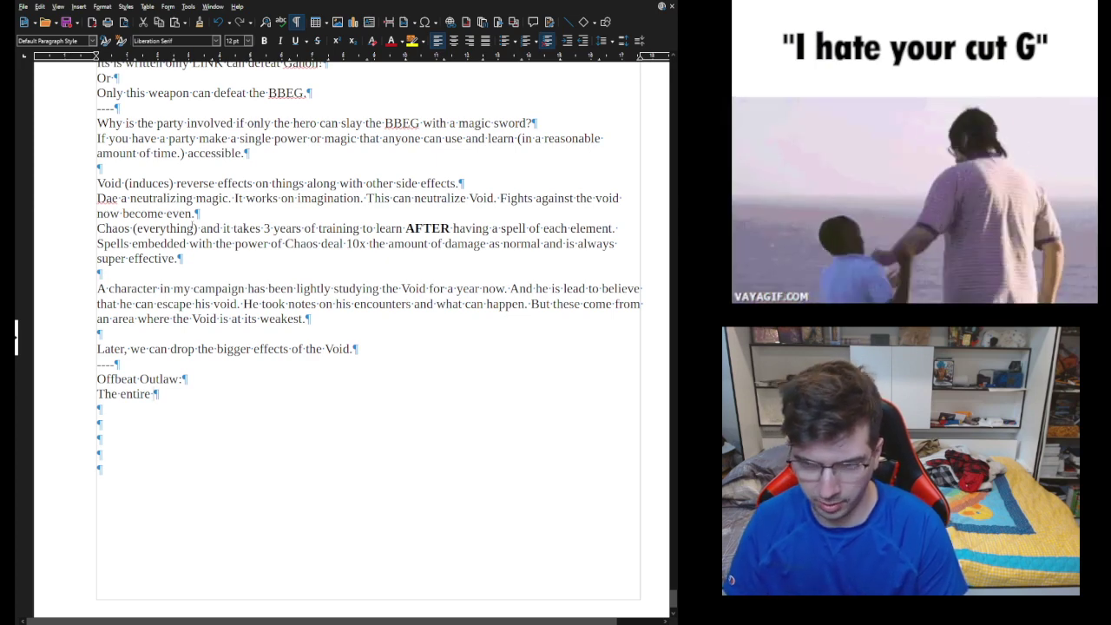
type("boarder crossing is a s")
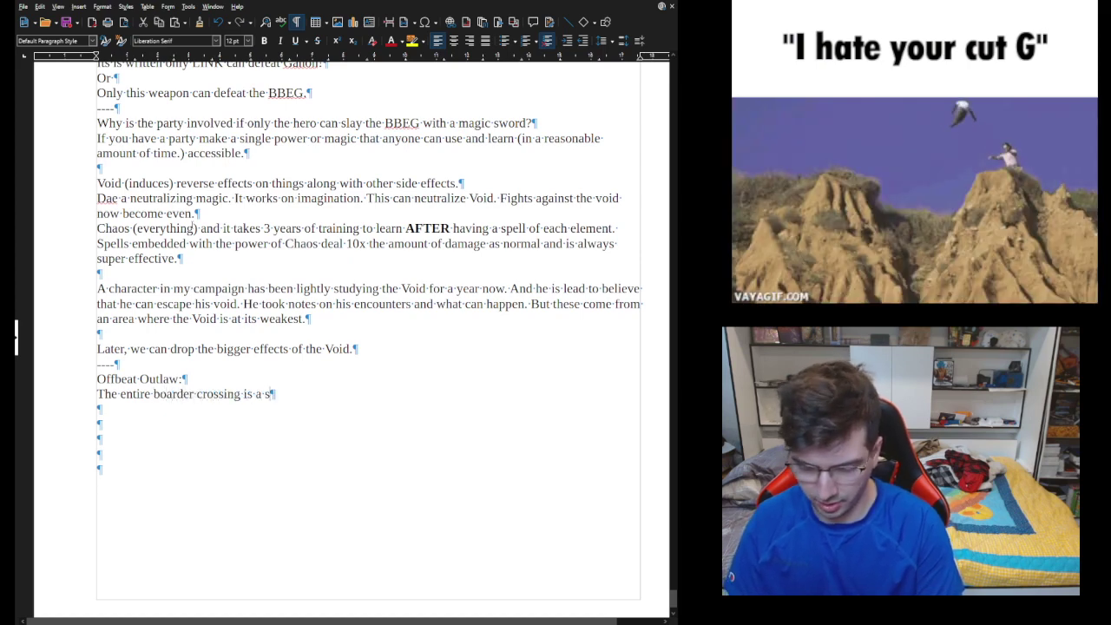
type("hrine to the water god.")
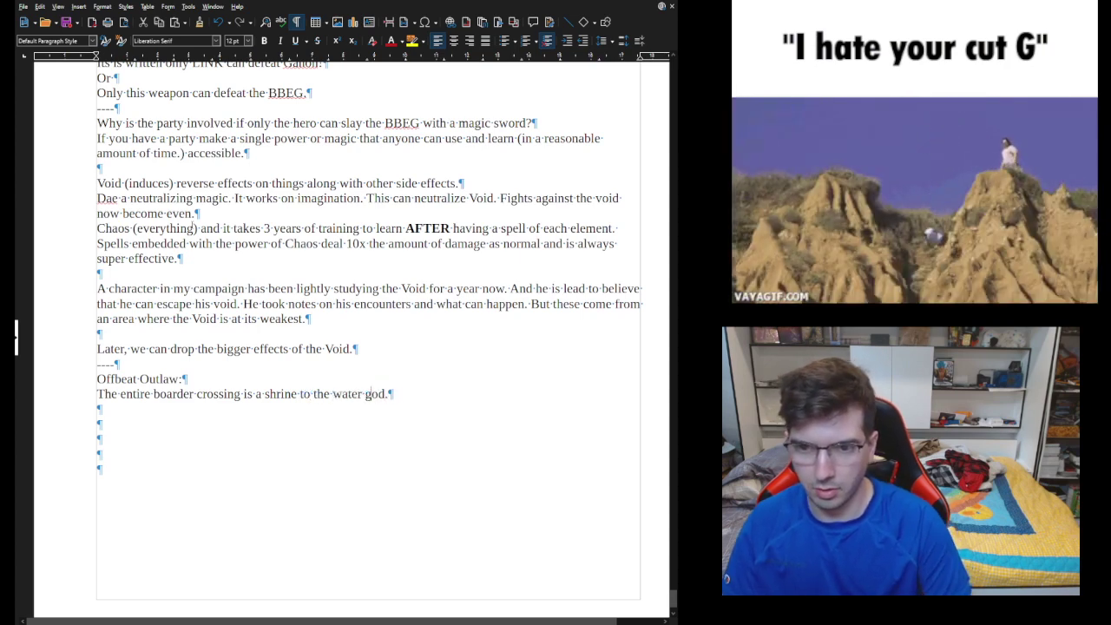
key("BackSpace")
type("G")
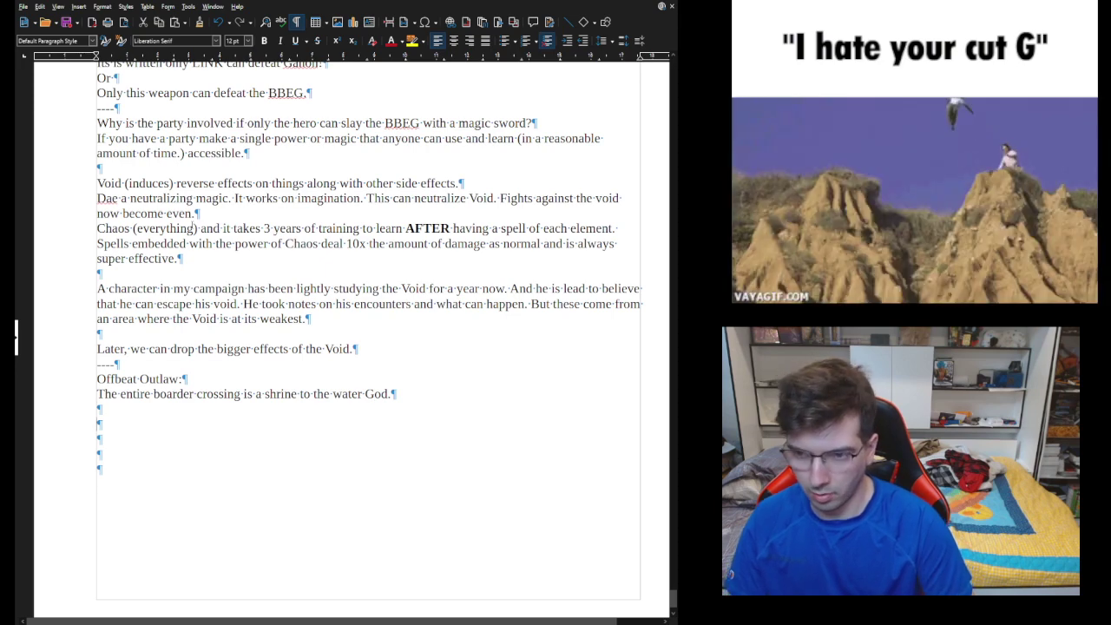
Step: Add the line "Question: How big is it?" and below it "The shrine is a safe passage for realms and trade." with a trailing quotation mark
left_click(99, 409)
type("Question: How big is it?")
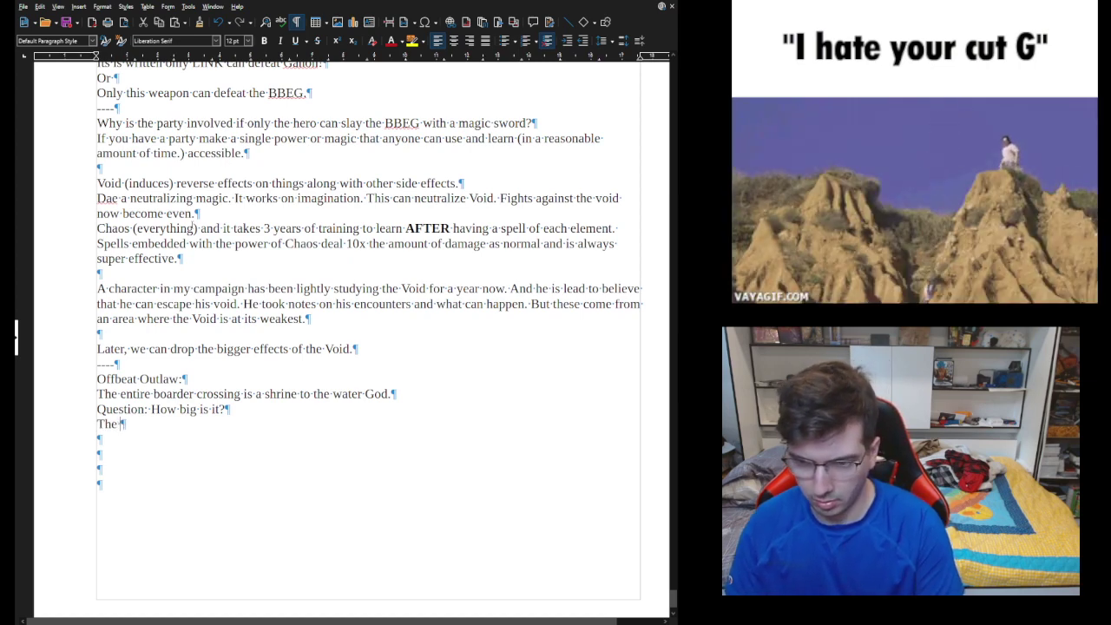
type("shrine is a")
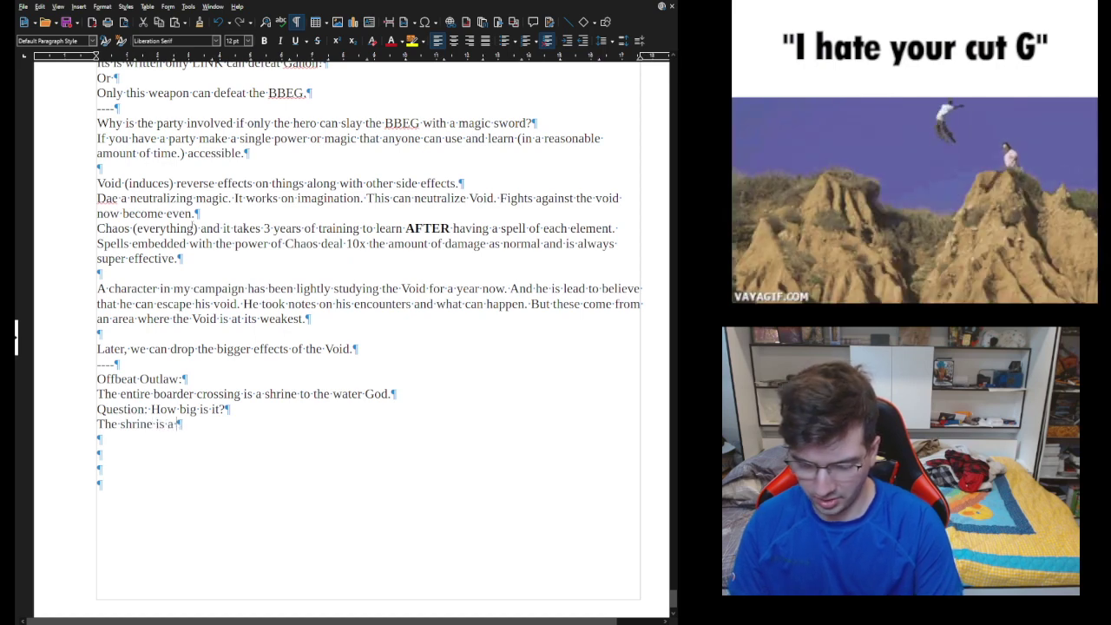
type(" safe passa")
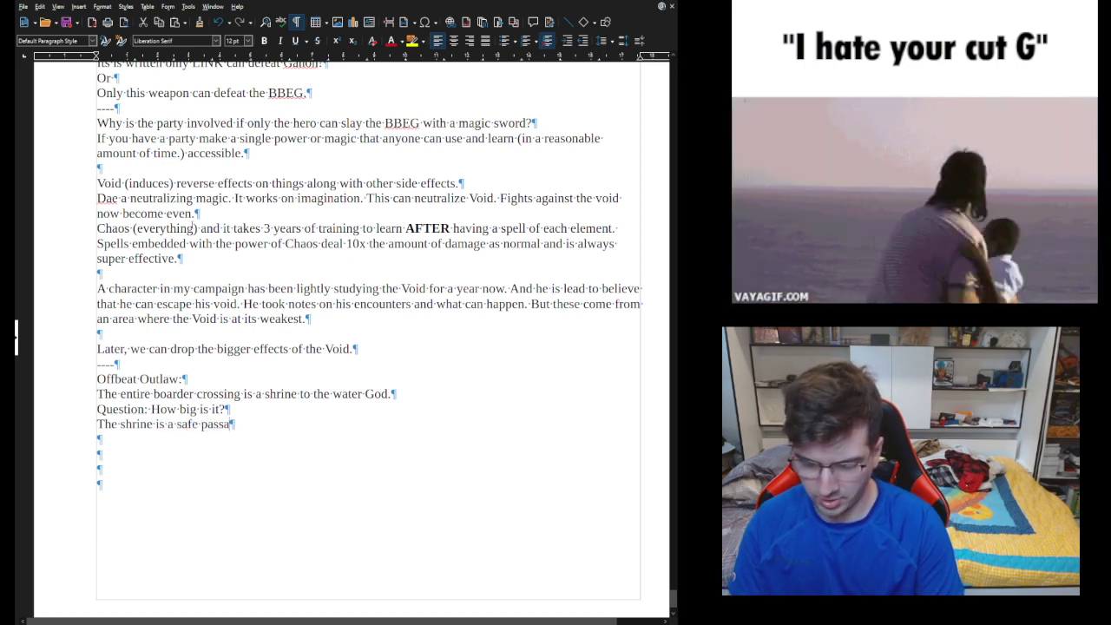
type("ge for realm")
type("s and trade.")
type("\"")
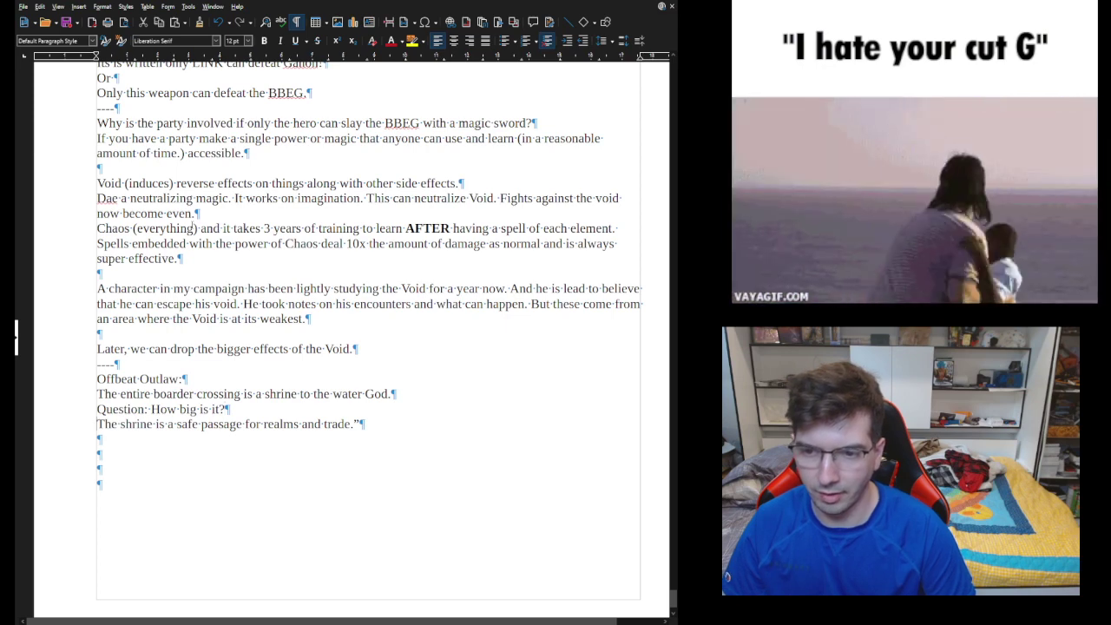
Step: Put an opening quotation mark before the safe passage sentence, then write "Contents of books." below it after an empty line
key("Home")
type("\"")
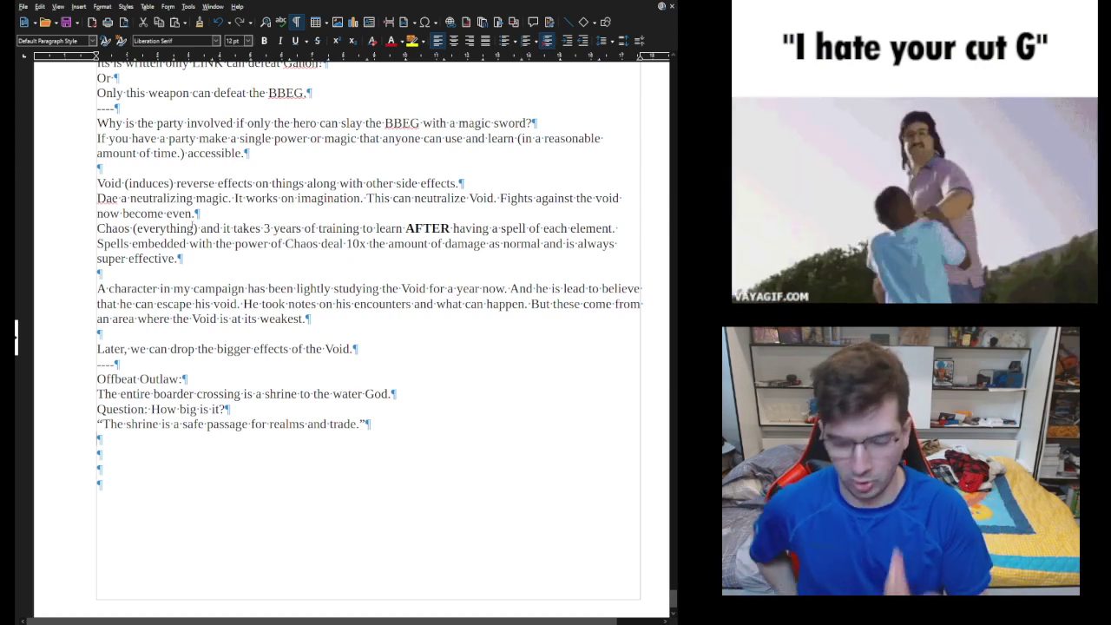
type("Conbte")
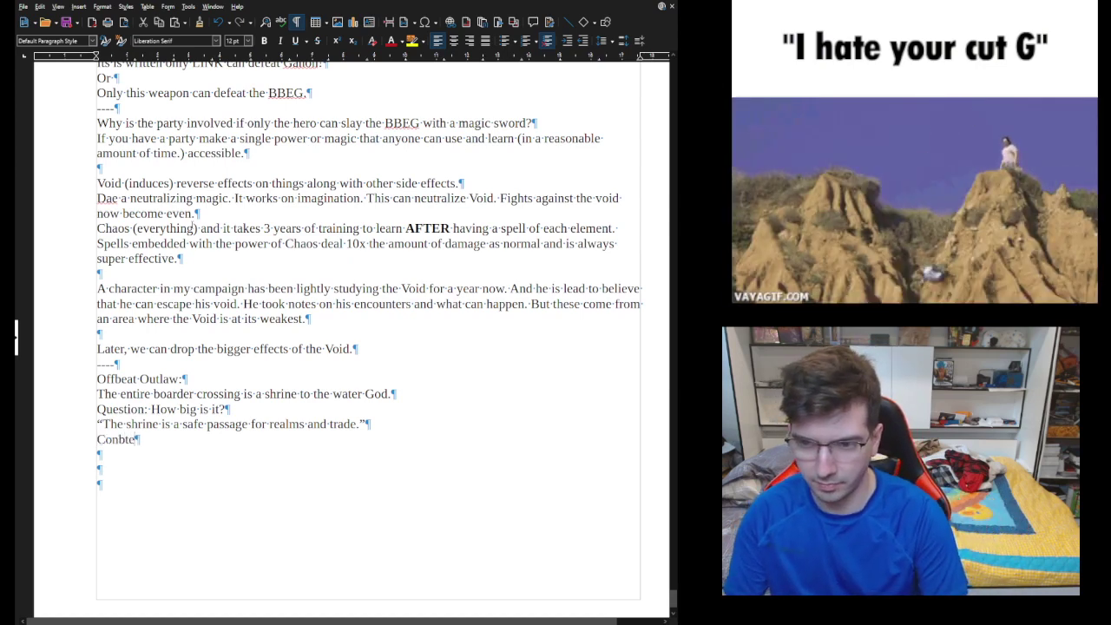
key("BackSpace")
key("BackSpace")
key("BackSpace")
key("BackSpace")
key("BackSpace")
key("BackSpace")
key("Return")
type("Cont")
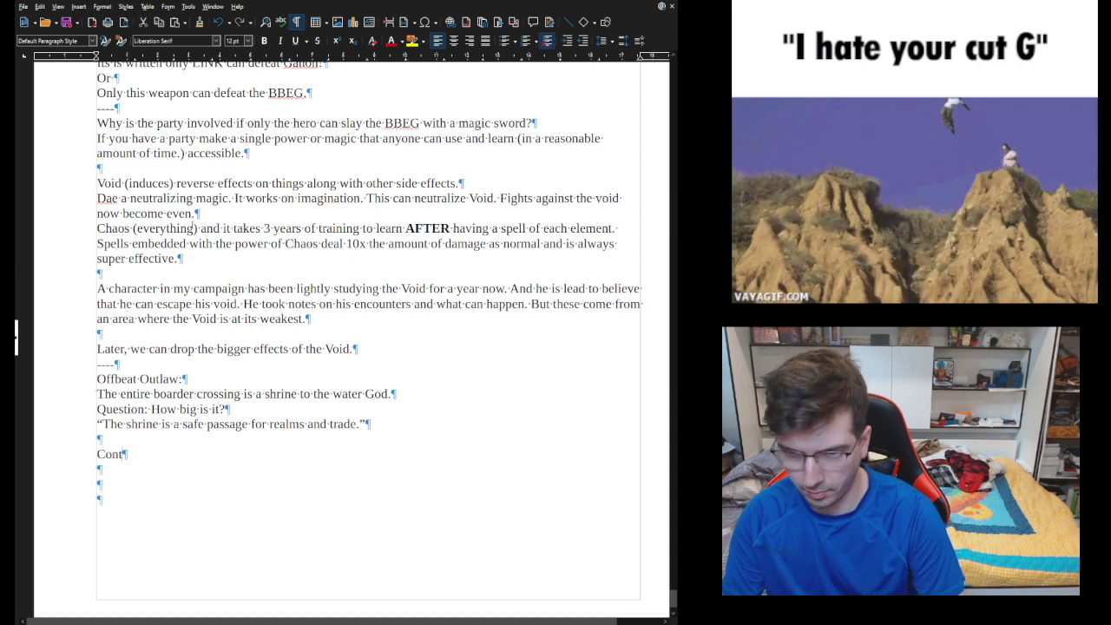
type("ents of books.")
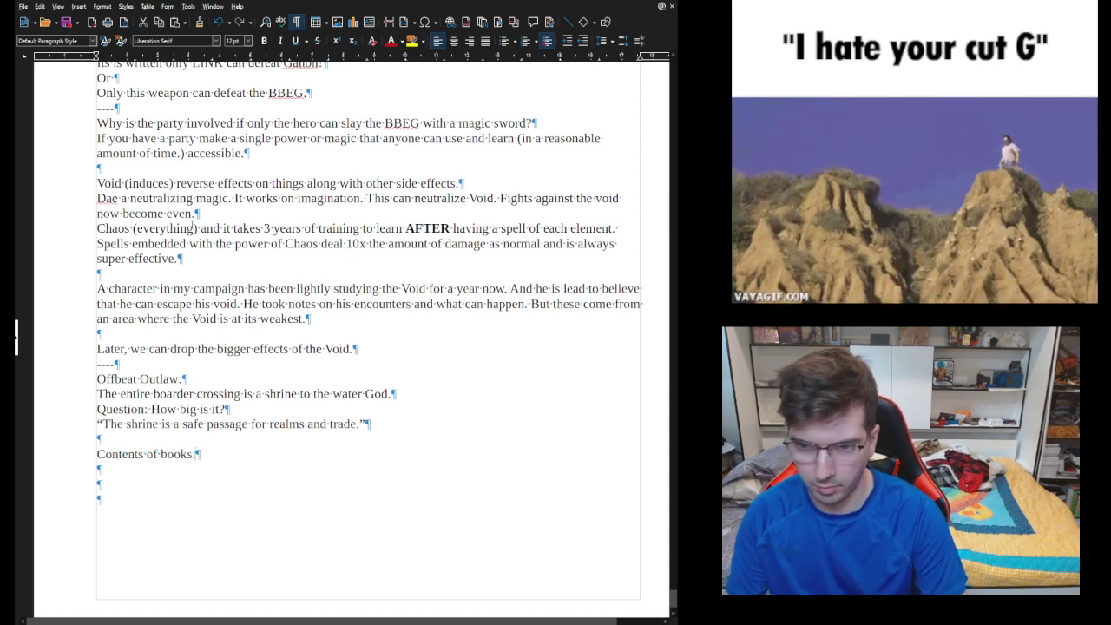
Step: Add a "----" divider under the books line, followed by the line "4 legendary heroes said to have defeated tiamat."
key("Return")
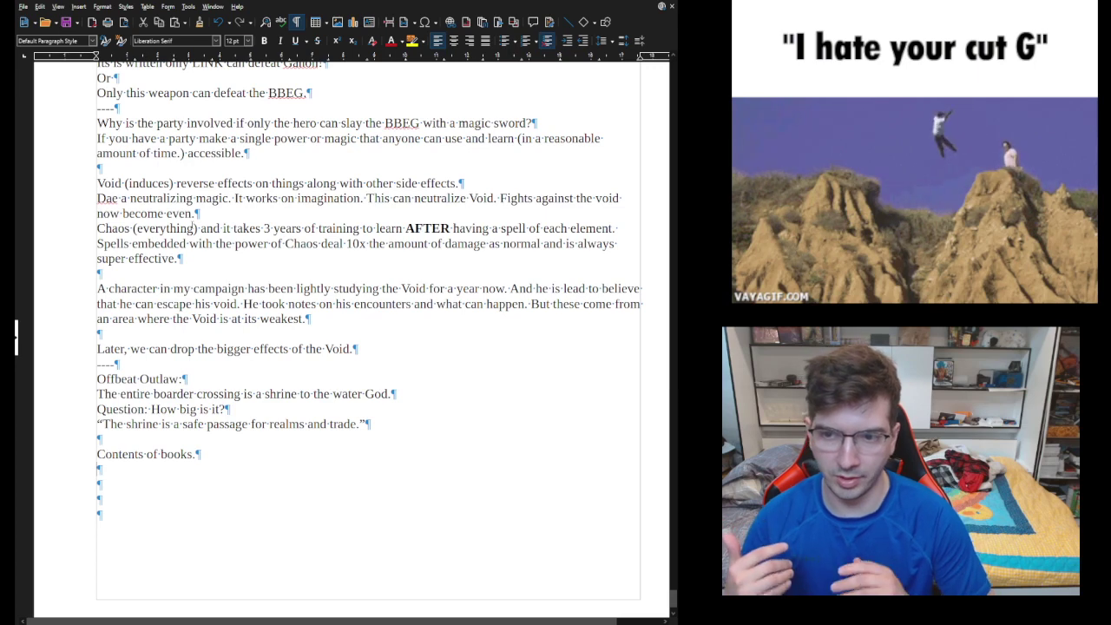
type("----")
type("4 legend")
type("ary he")
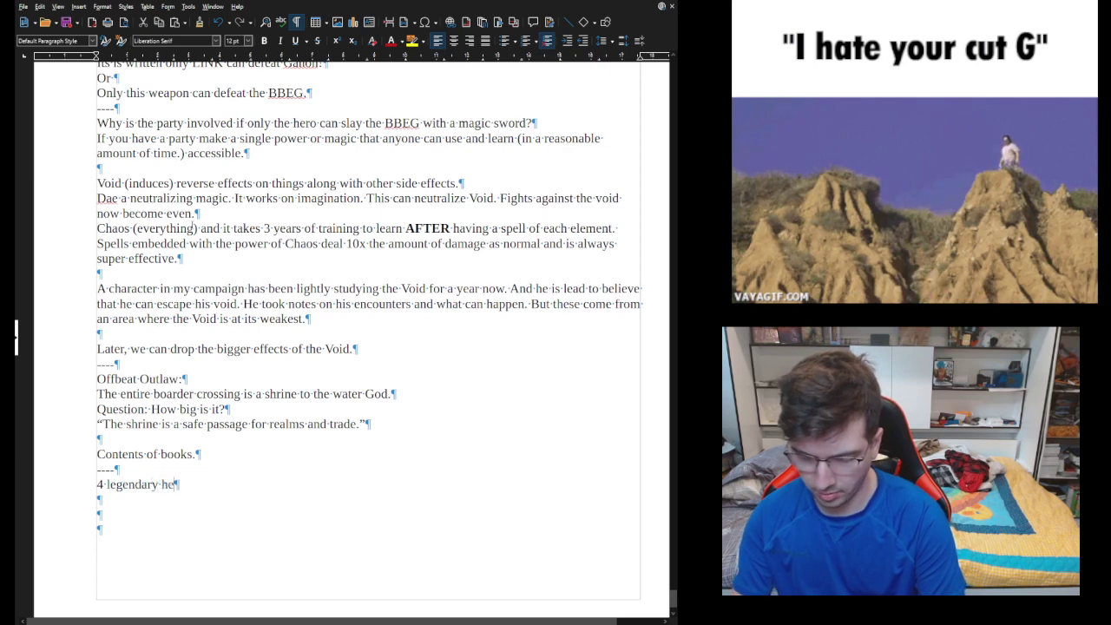
type("roes ")
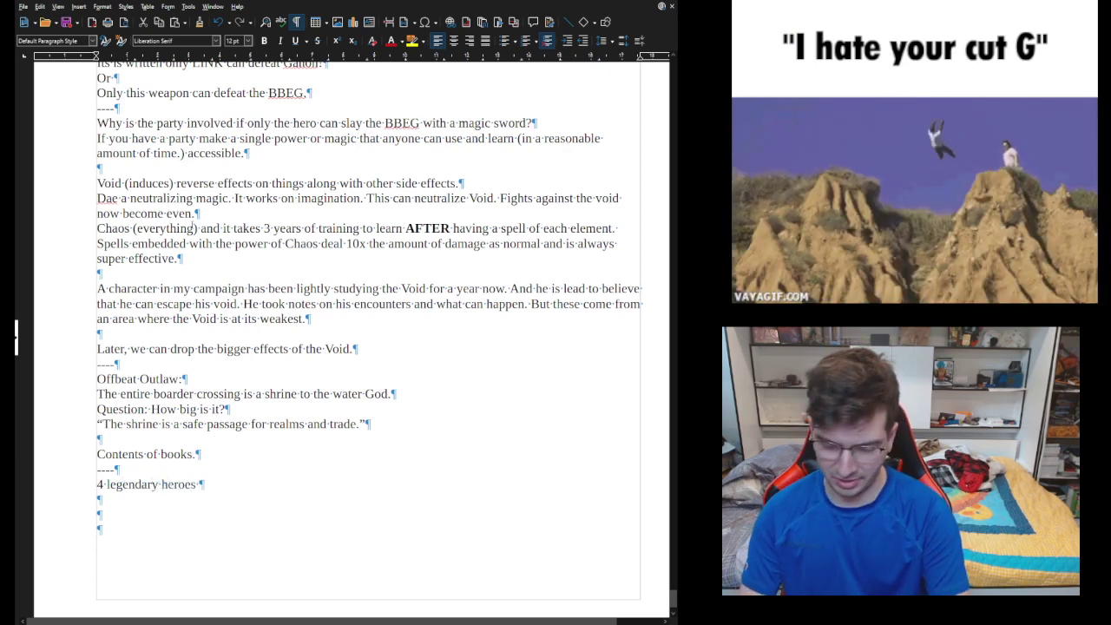
type("said to have de")
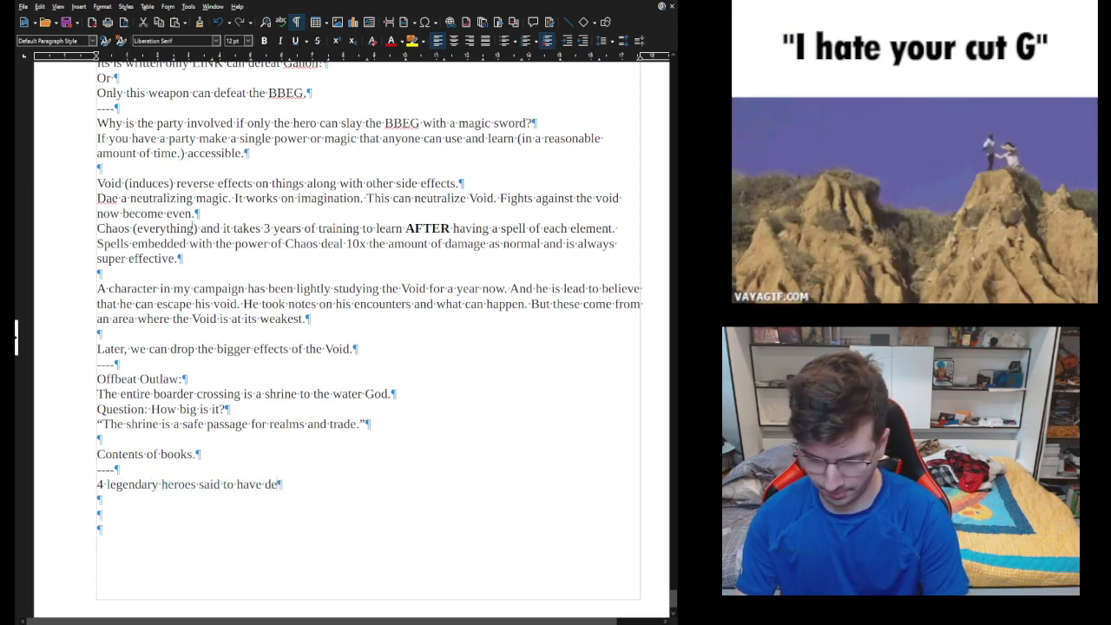
type("feated tiamat.")
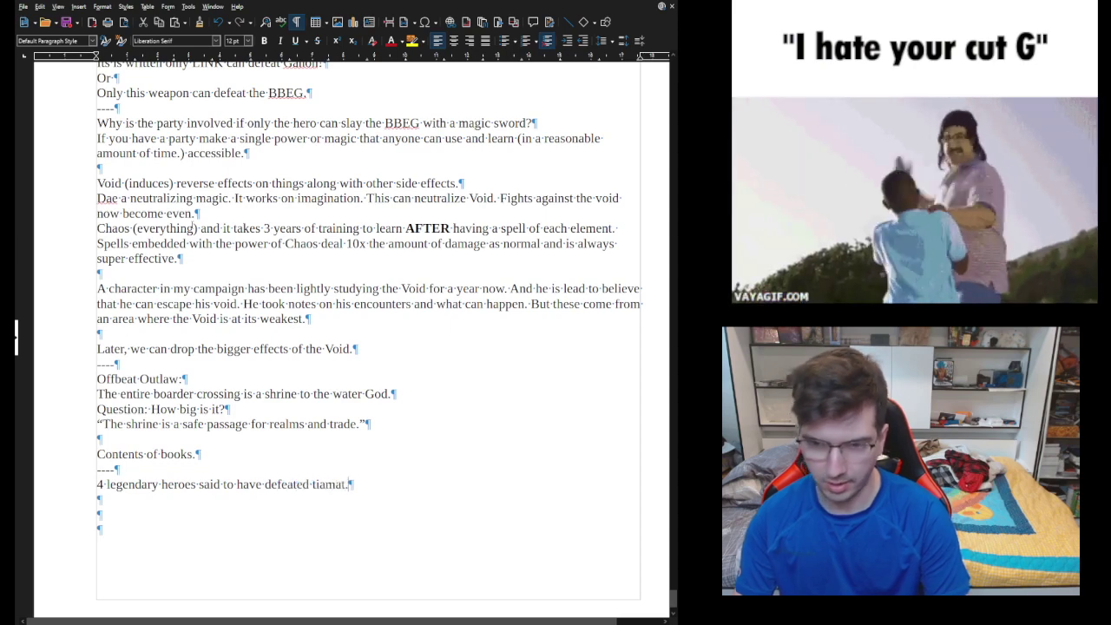
Step: Write "1 of the party members gets a meeting with something" on a new line below the legendary heroes sentence
key("Return")
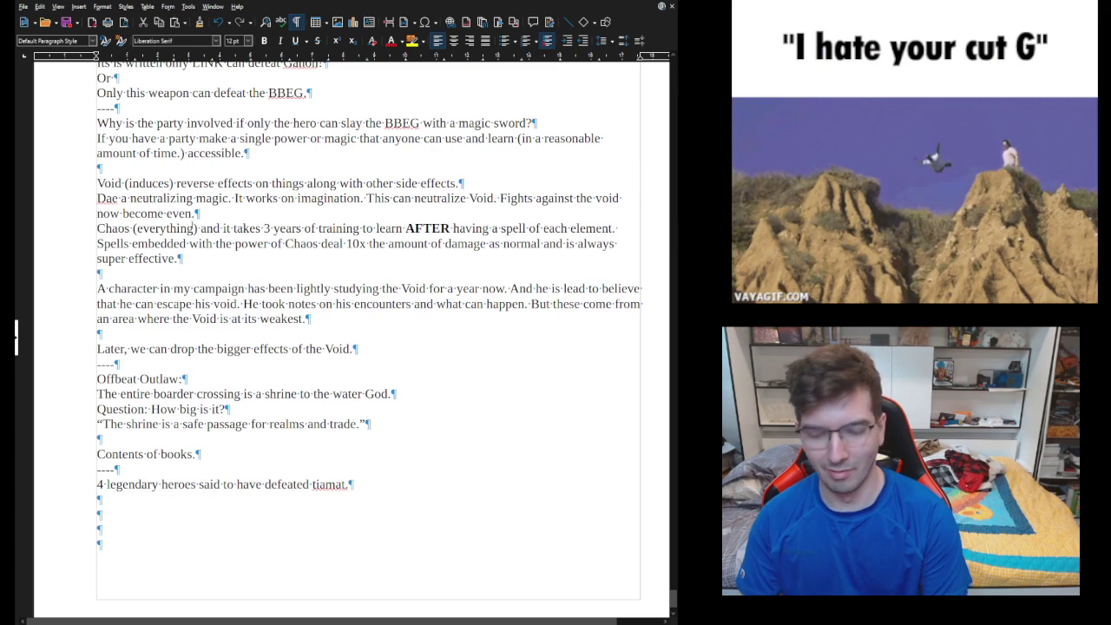
type("1 Cat")
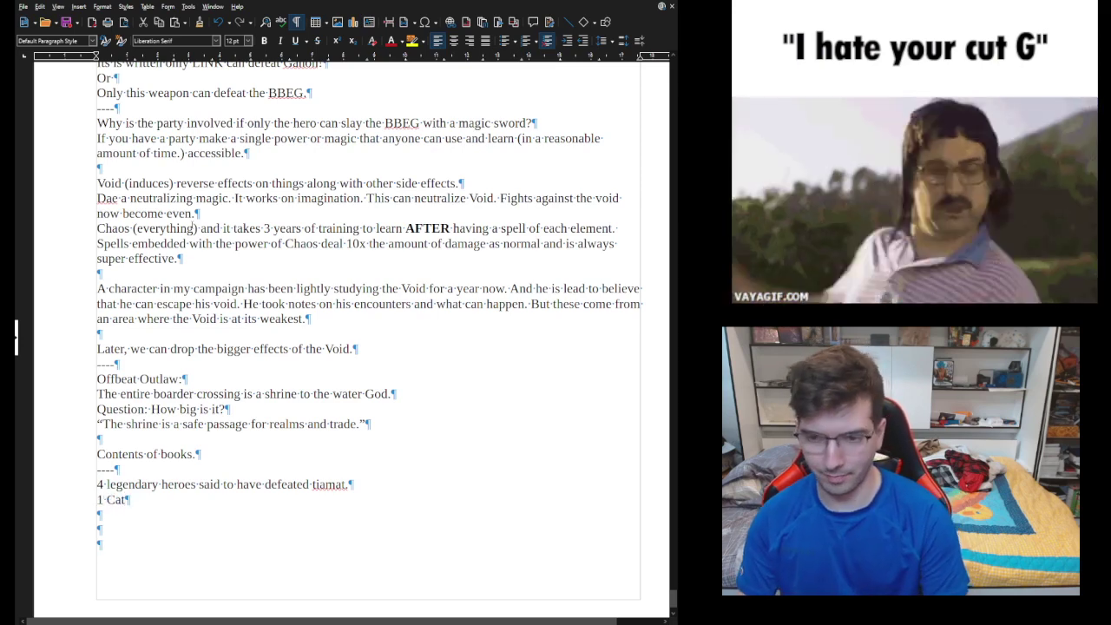
key("BackSpace")
key("BackSpace")
key("BackSpace")
type("of the")
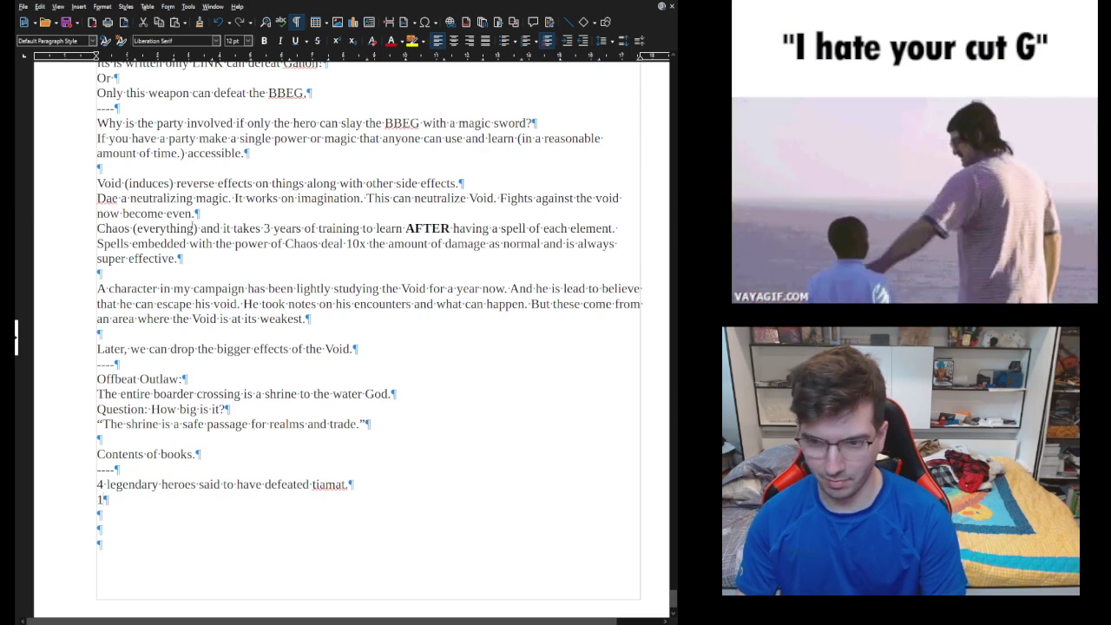
type(" party memebers")
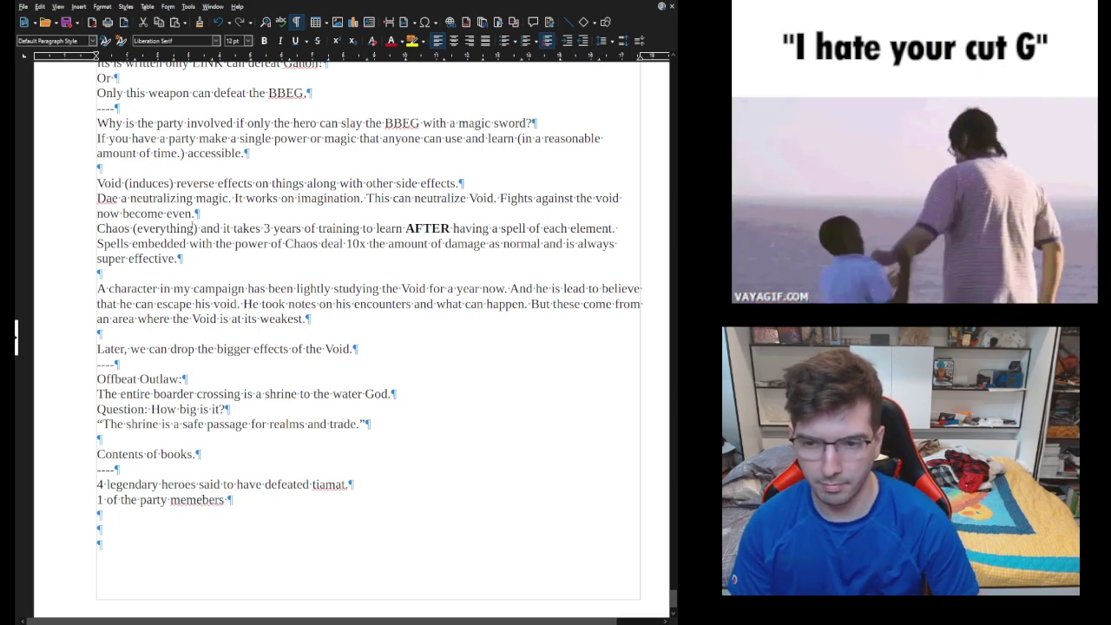
key("BackSpace")
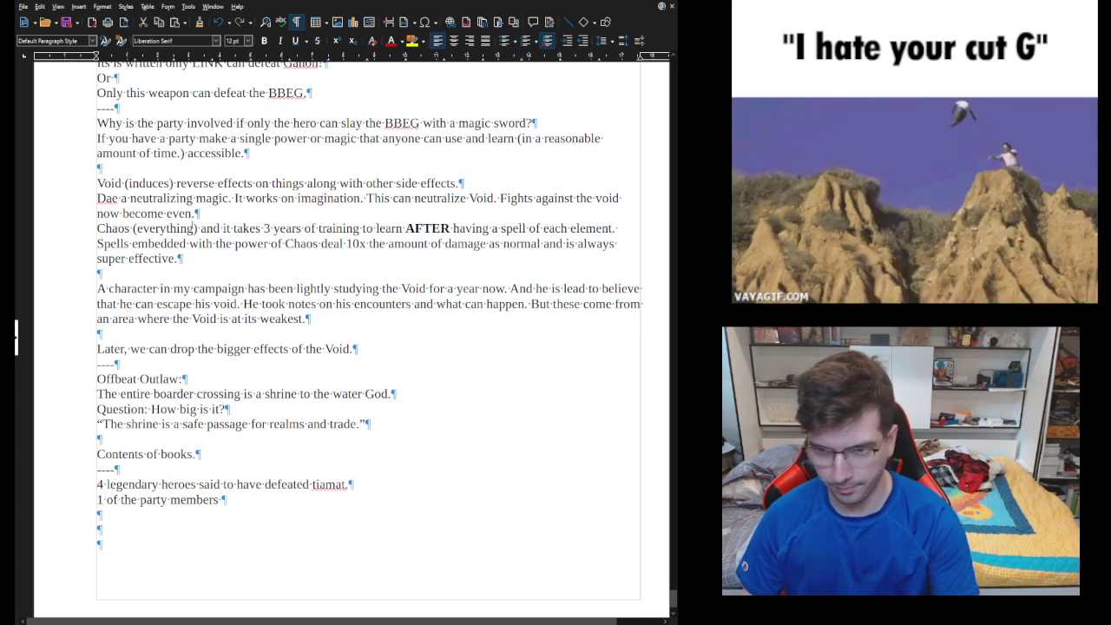
type("gets a ")
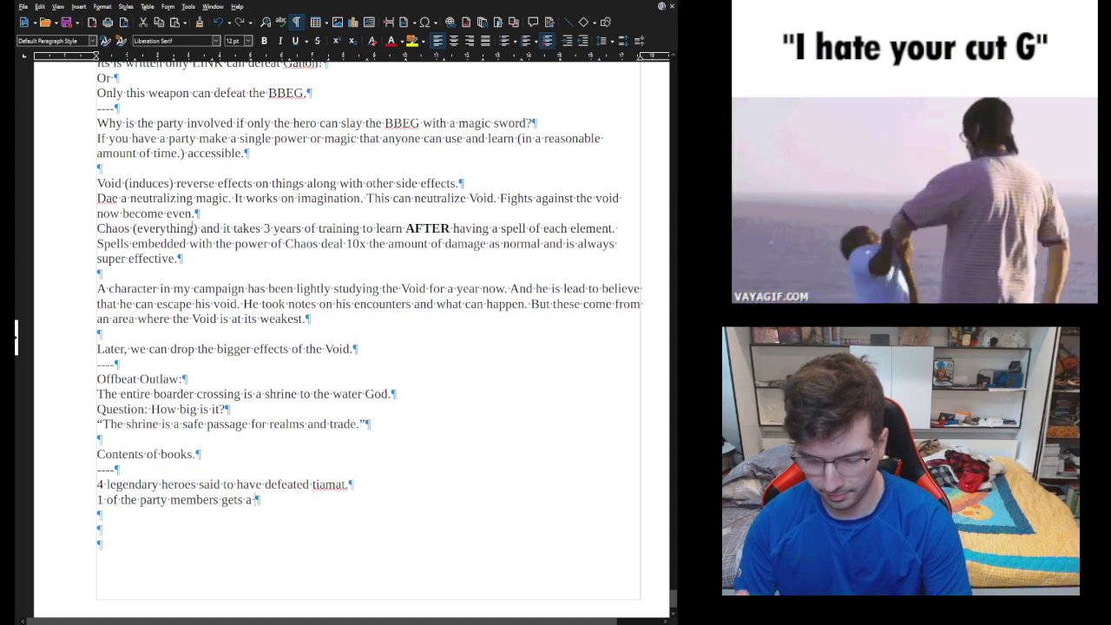
type("metting with it")
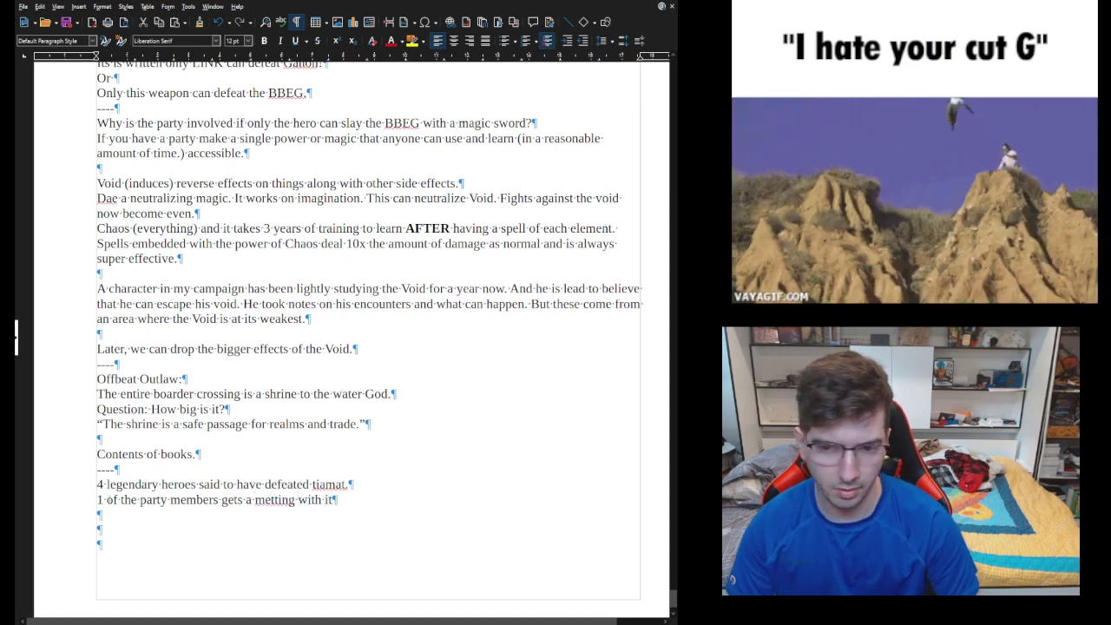
double_click(262, 501)
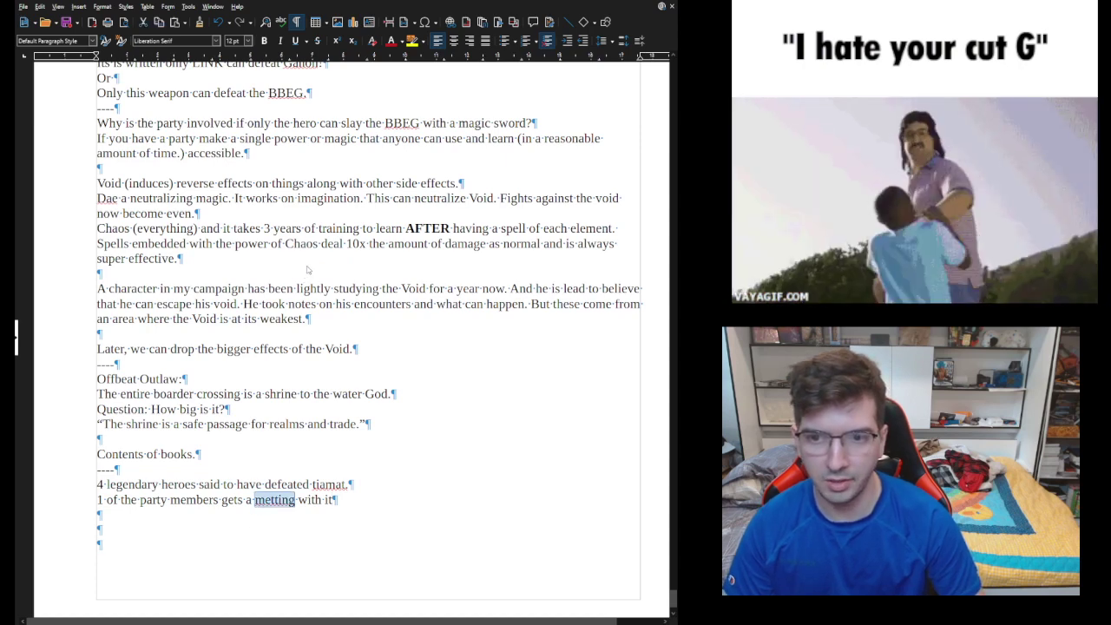
type("meeting with ")
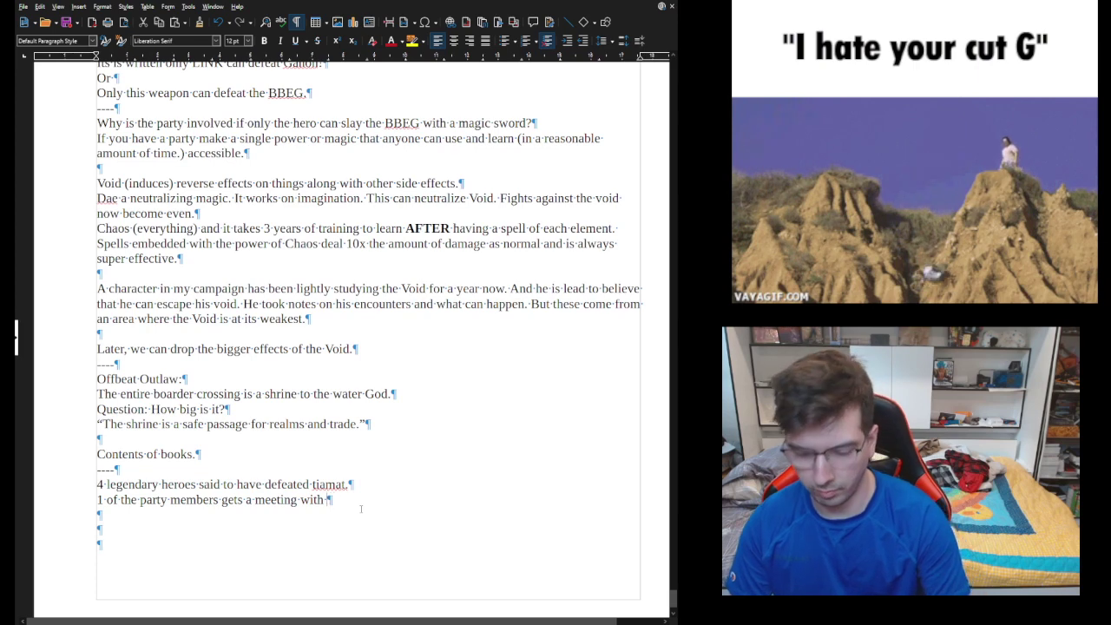
type("something")
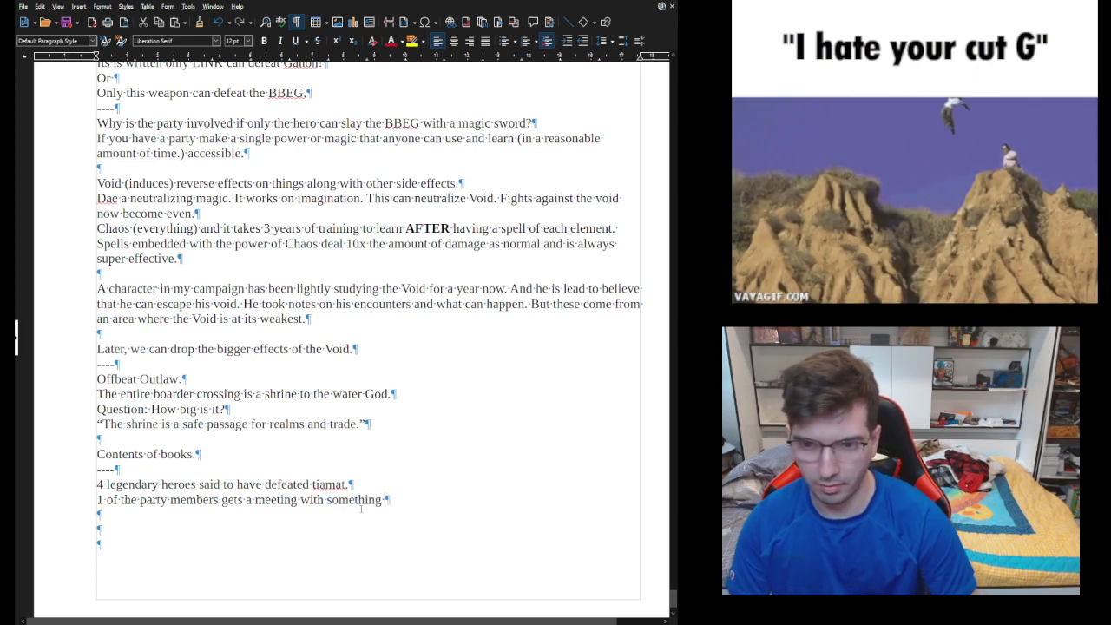
Step: Extend the heroes sentence with ", from 500 years ago" and finish the party members line with "from that time period."
key("BackSpace")
type(", from ")
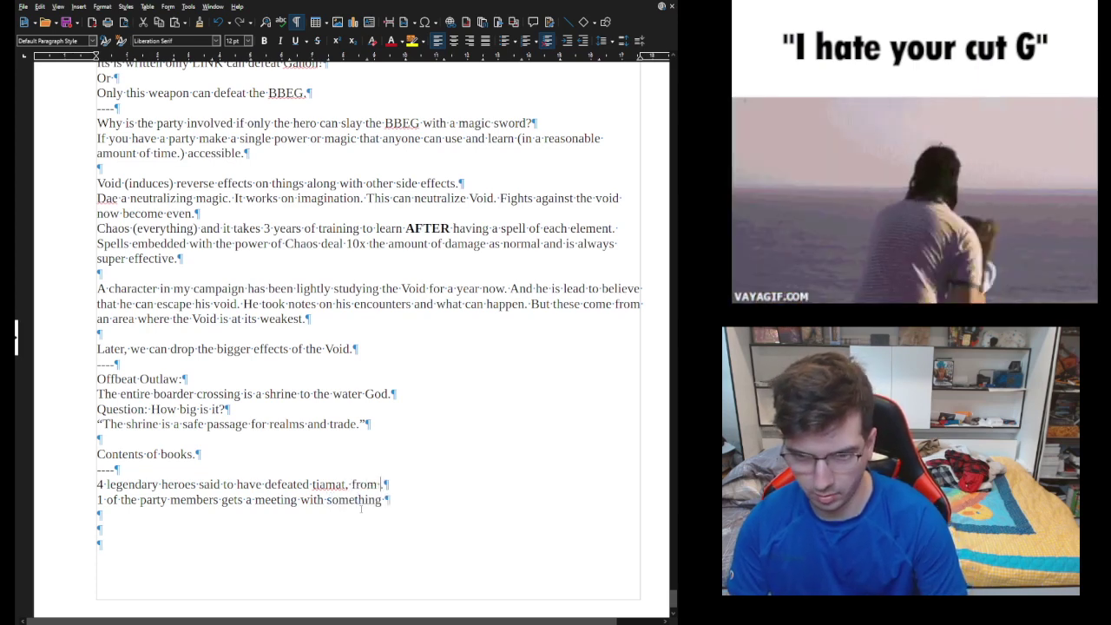
type("500 ye")
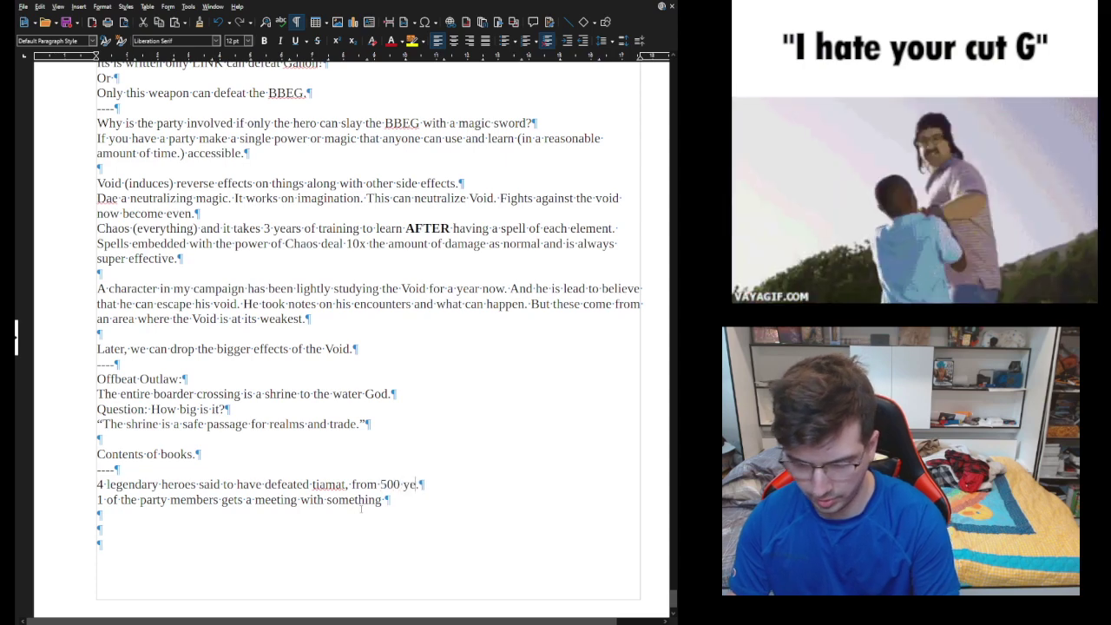
type("ars a go.")
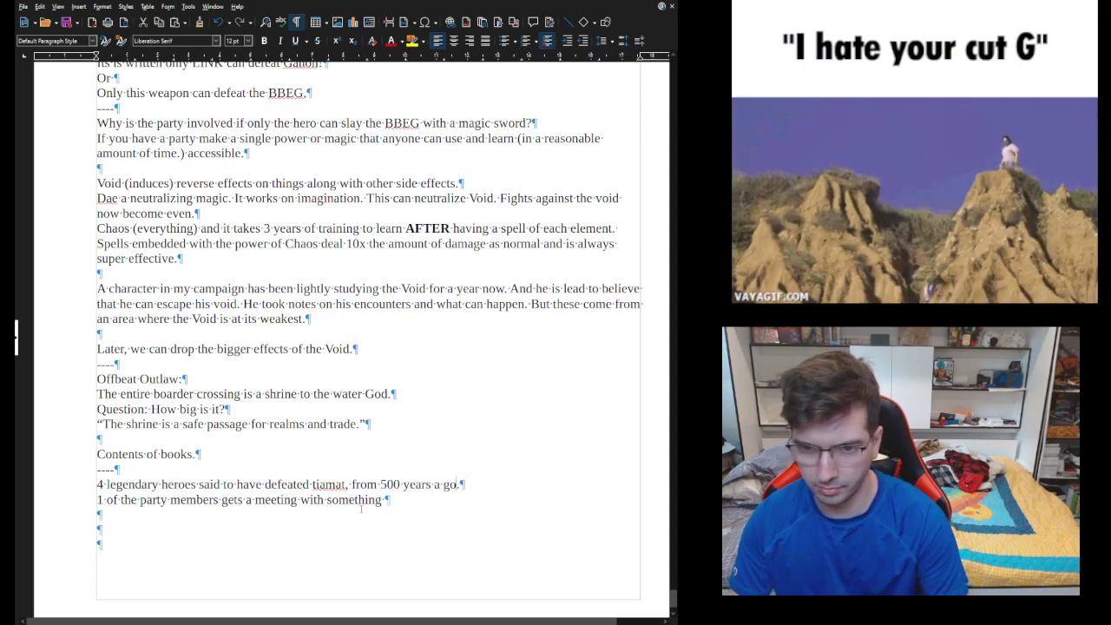
key("BackSpace")
key("BackSpace")
type("g")
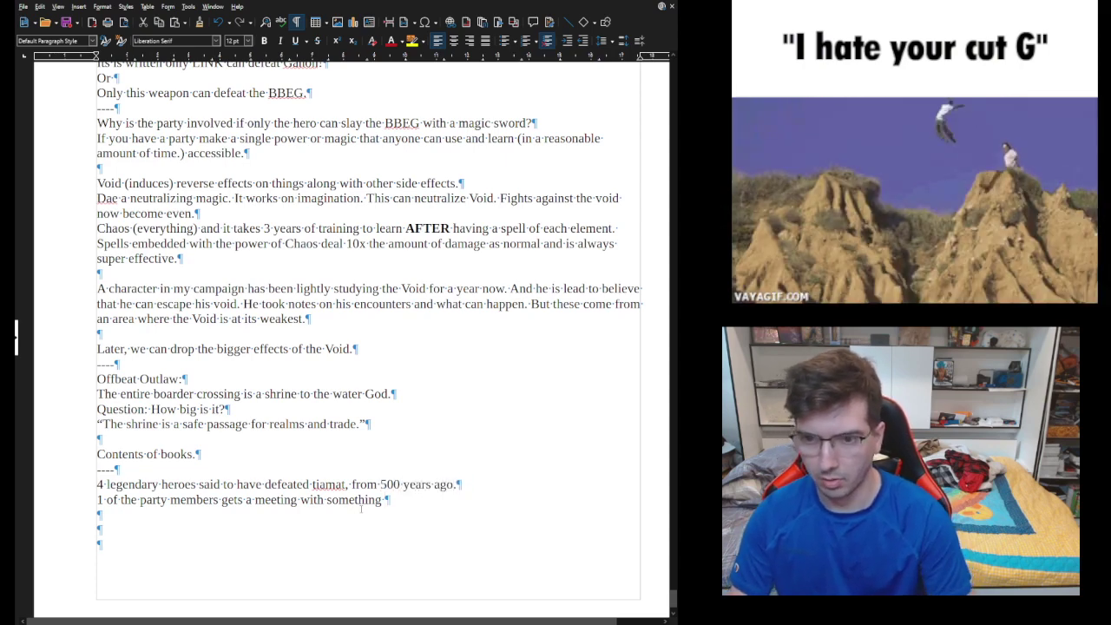
type(" from that t")
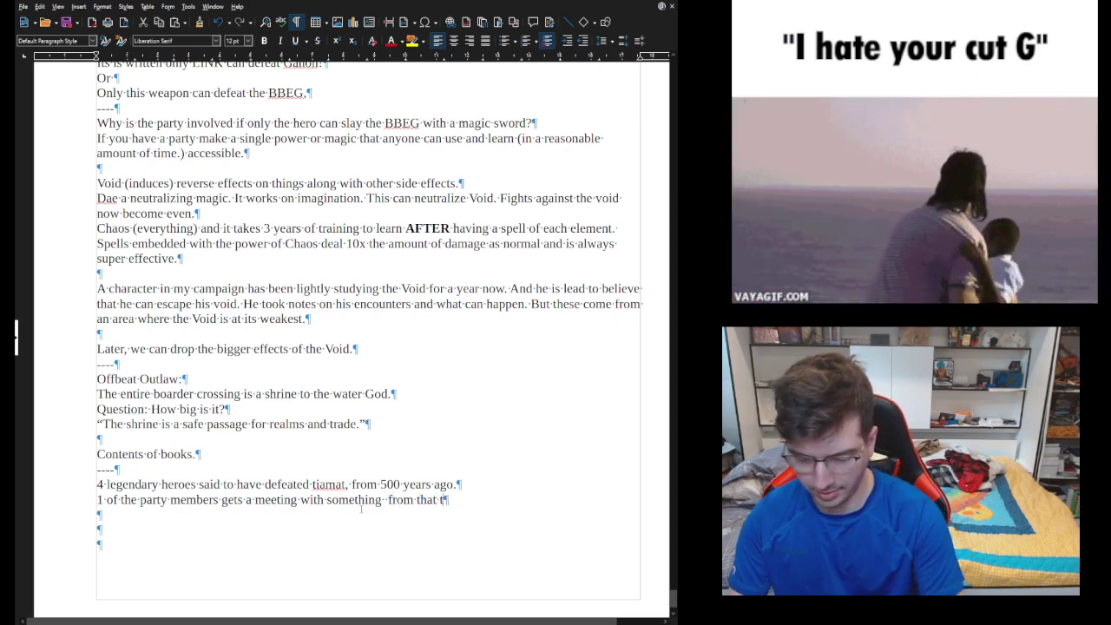
type("oiime period.")
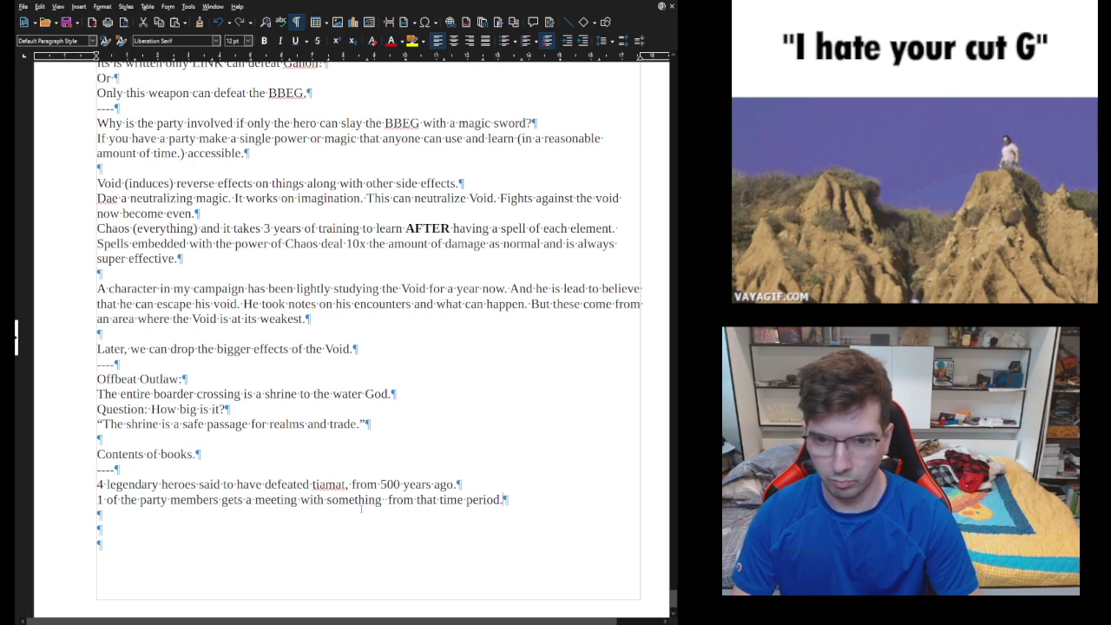
Step: Add the lines "Connections." and "Puzzle:" below the party members sentence
key("Down")
type("C")
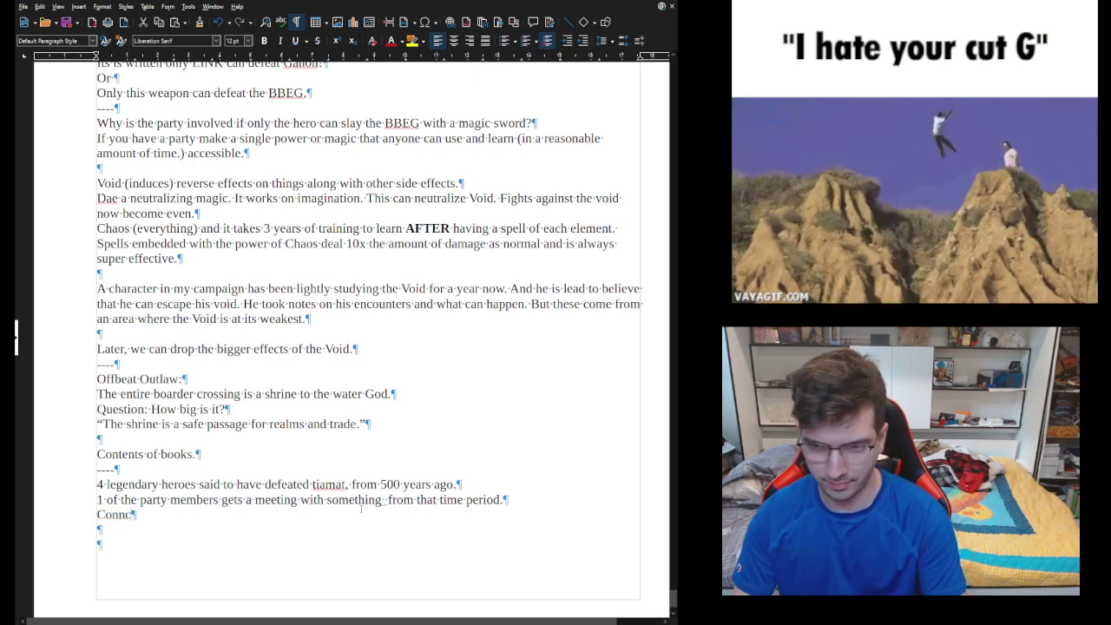
type("onnec")
key("BackSpace")
type("ecti")
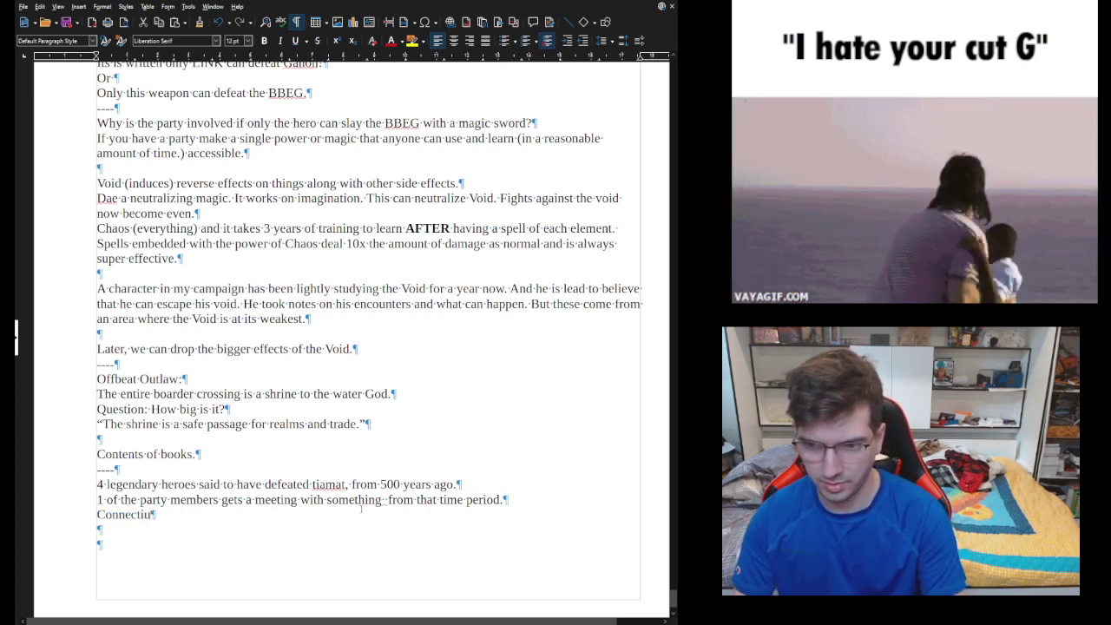
type("ioo")
key("BackSpace")
key("BackSpace")
key("BackSpace")
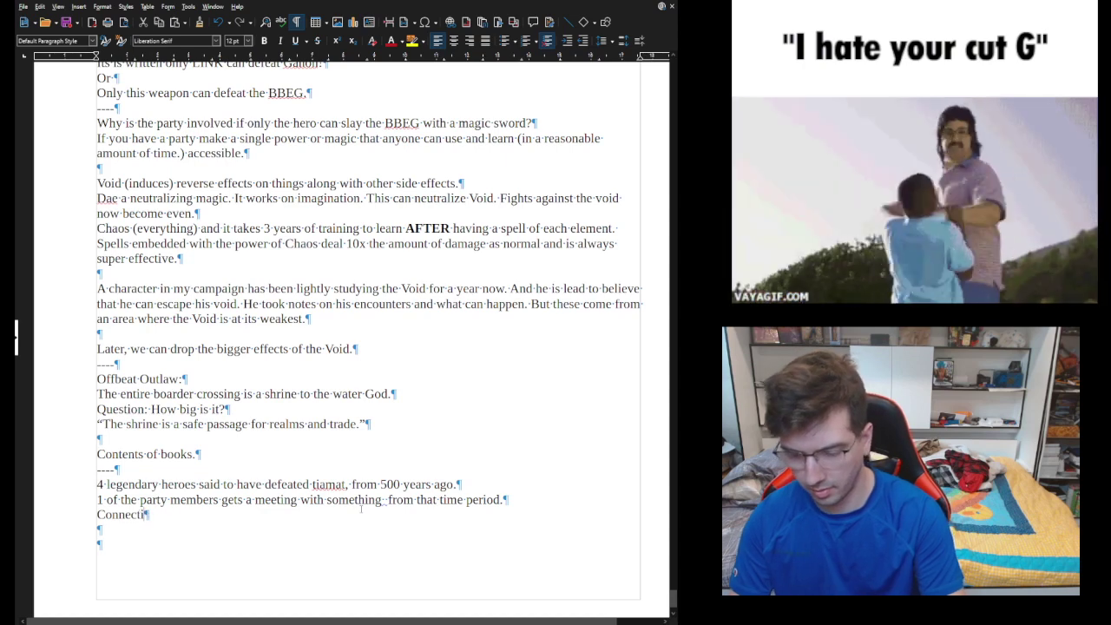
type("ons.")
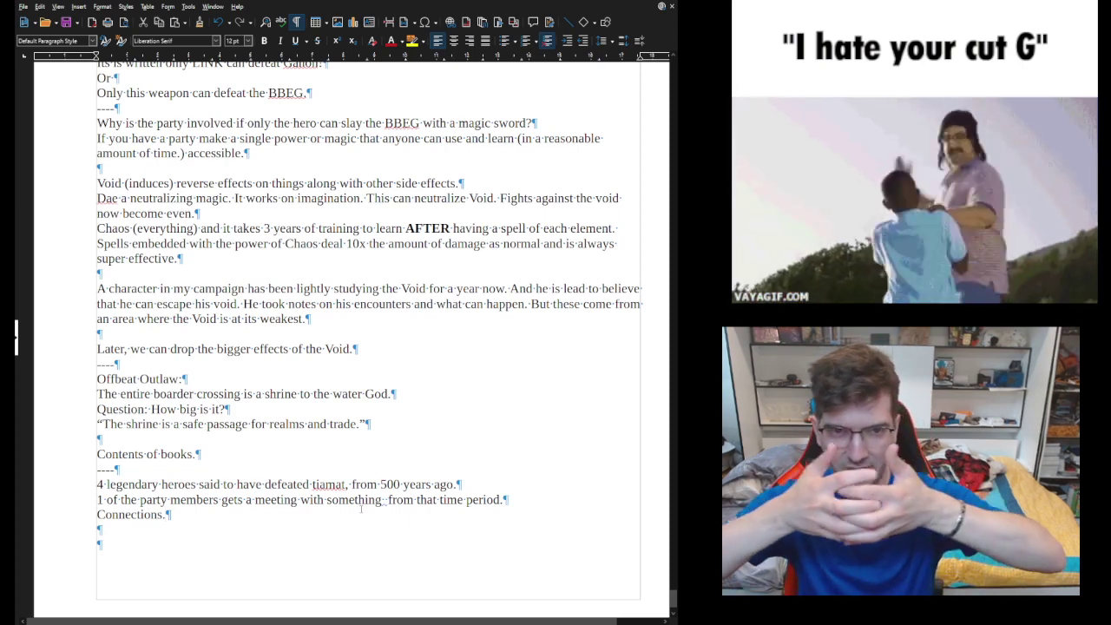
key("Return")
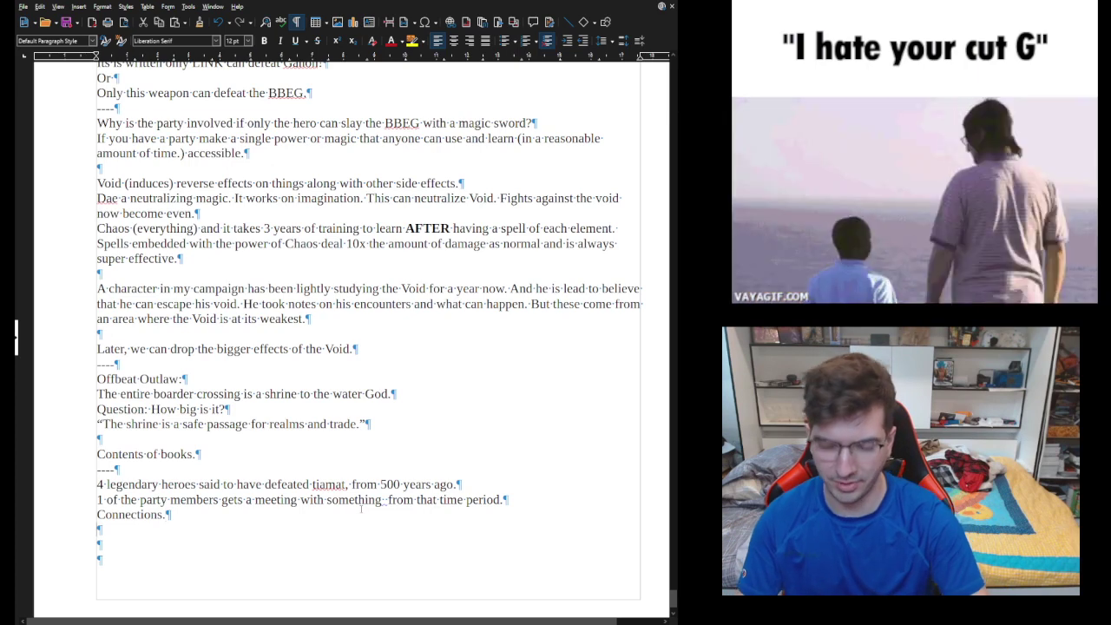
type("Puzzlew")
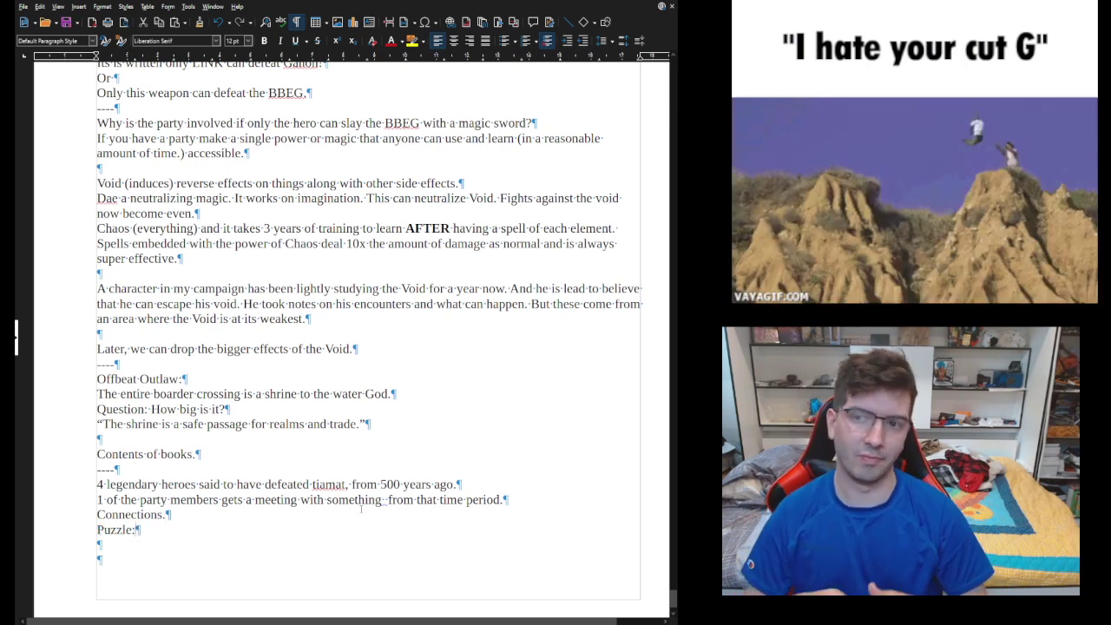
scroll(361, 509, "up", 8)
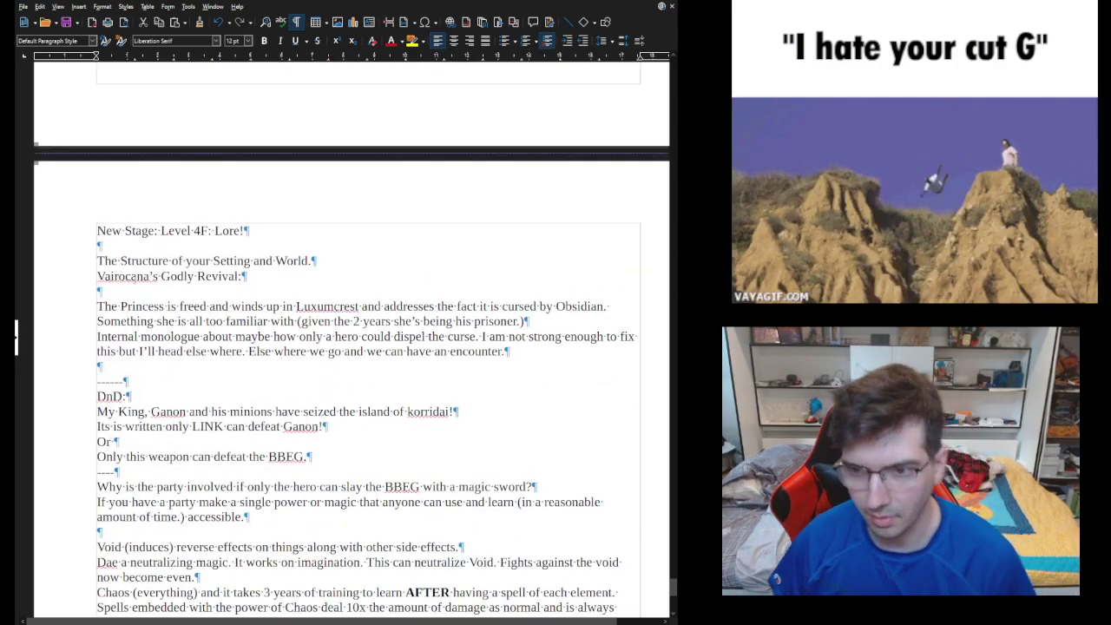
scroll(352, 339, "down", 5)
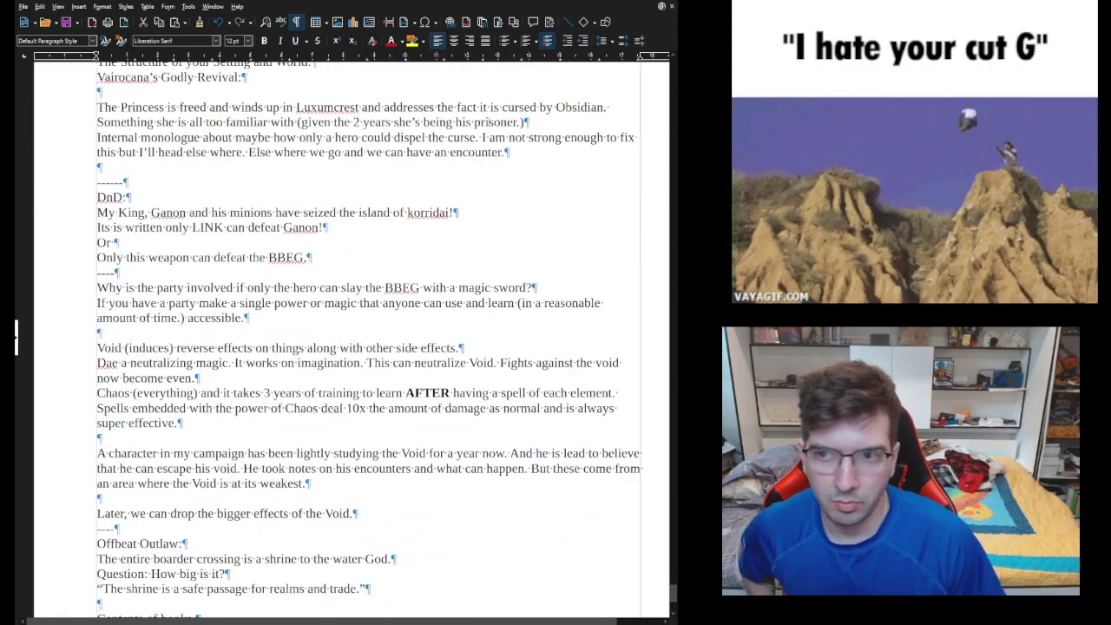
scroll(395, 73, "down", 5)
scroll(395, 73, "up", 4)
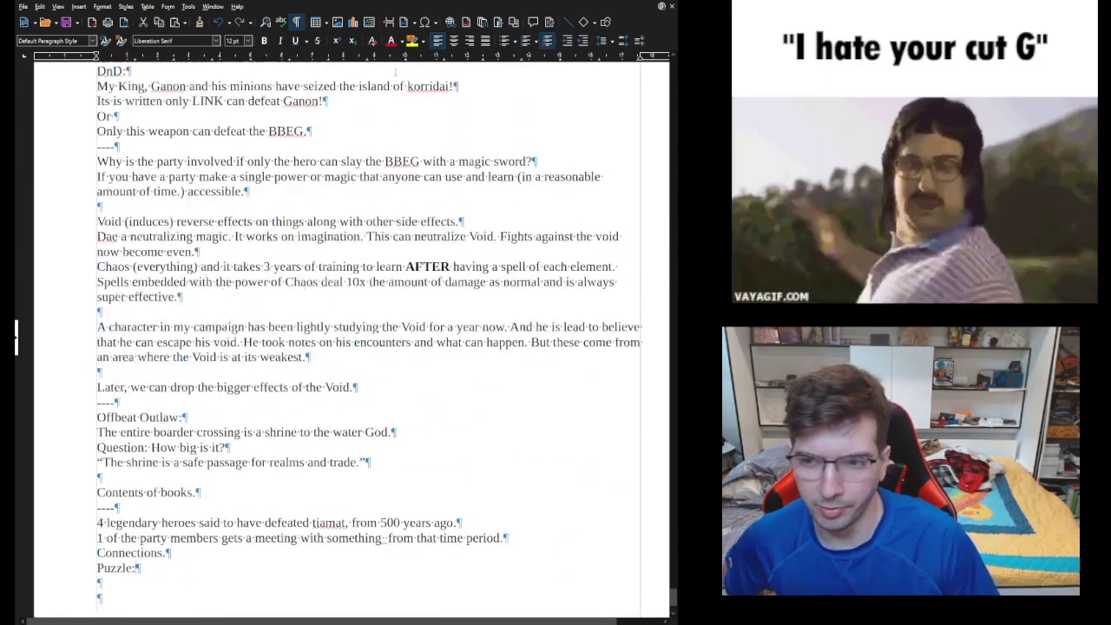
scroll(395, 73, "down", 4)
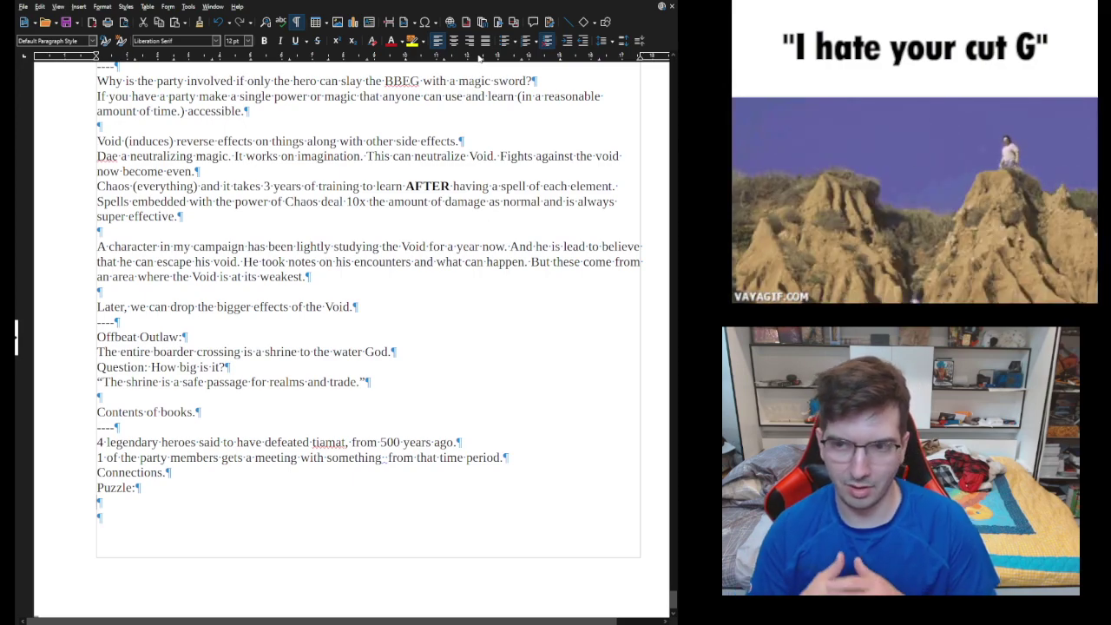
Step: Move the "DnD:" heading from above the Ganon lines to its own line below the "----" divider, before the party question
scroll(368, 339, "up", 3)
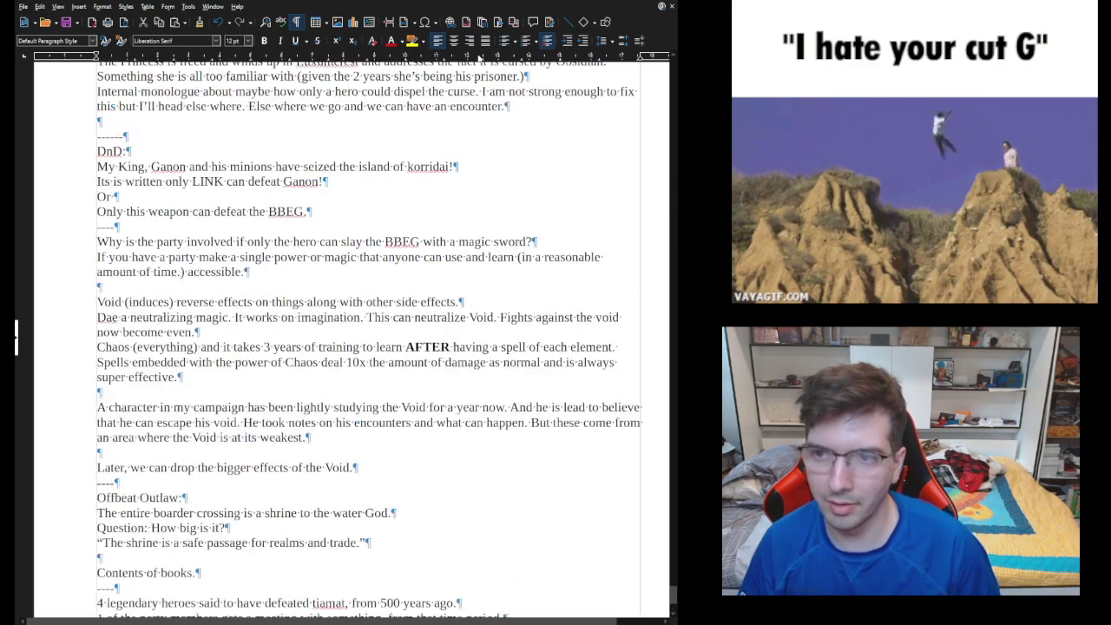
scroll(478, 57, "up", 3)
scroll(478, 57, "down", 7)
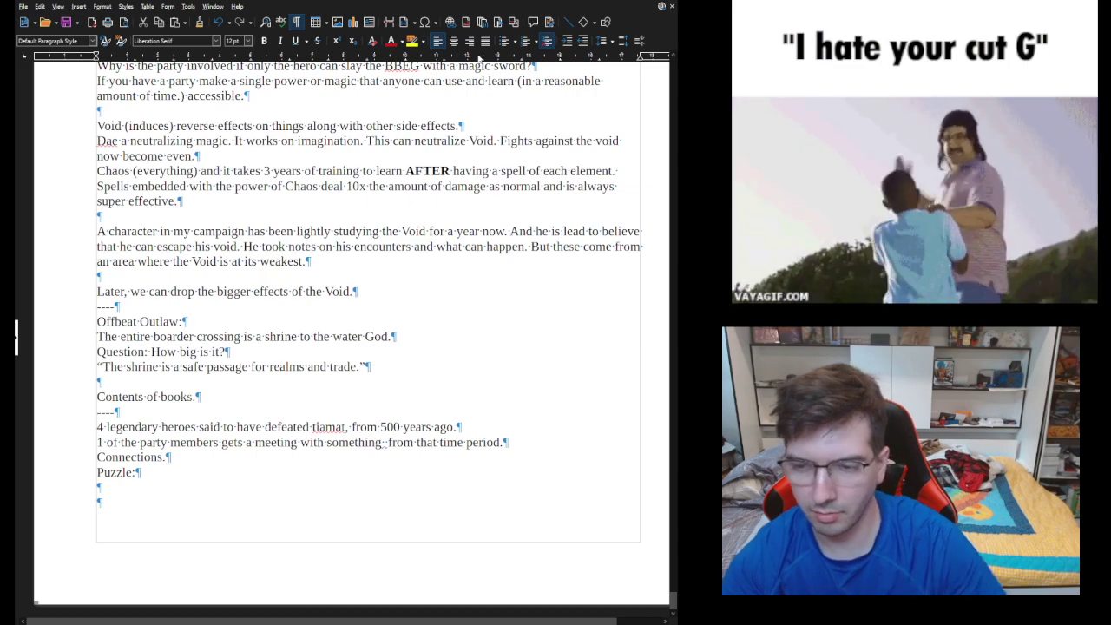
scroll(478, 57, "up", 5)
scroll(478, 57, "down", 5)
scroll(478, 56, "up", 5)
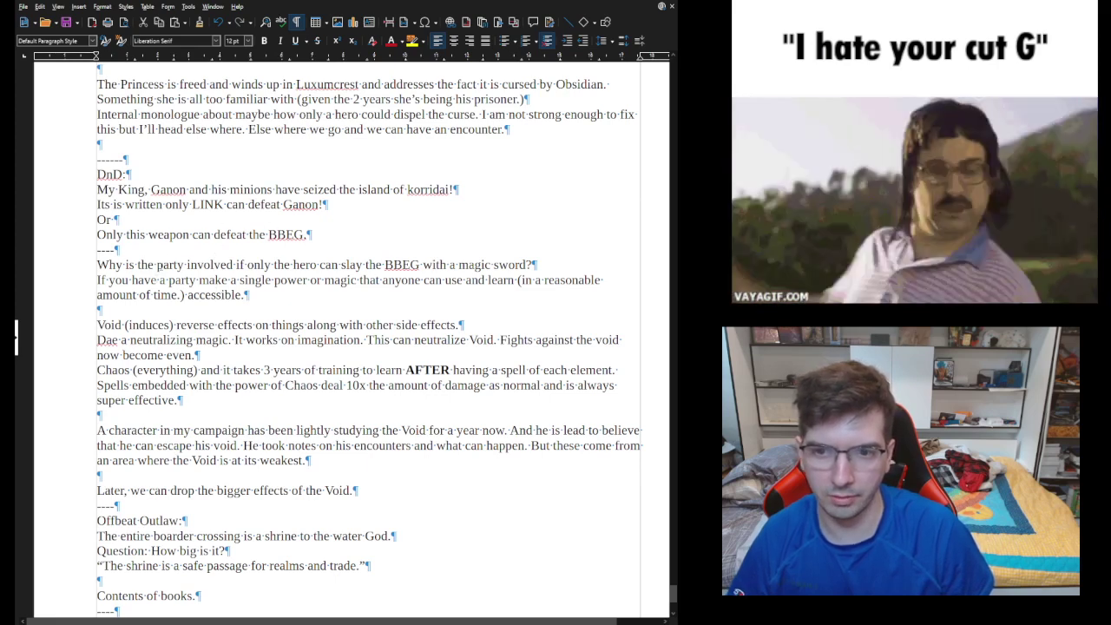
left_click_drag(121, 174, 17, 174)
key("BackSpace")
key("BackSpace")
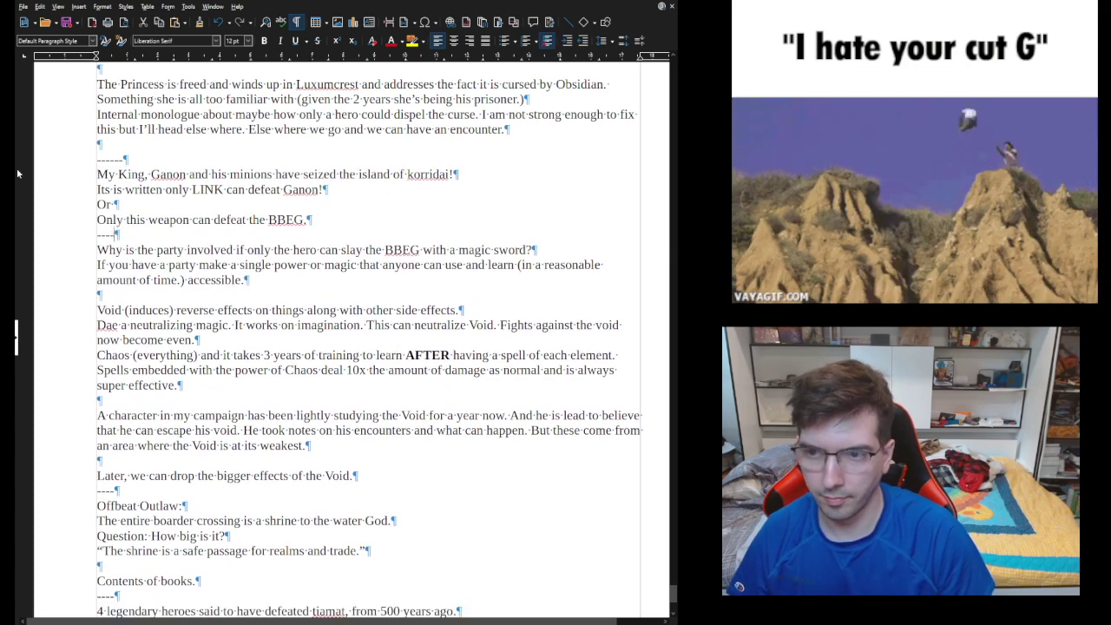
key("Return")
type("DnD:")
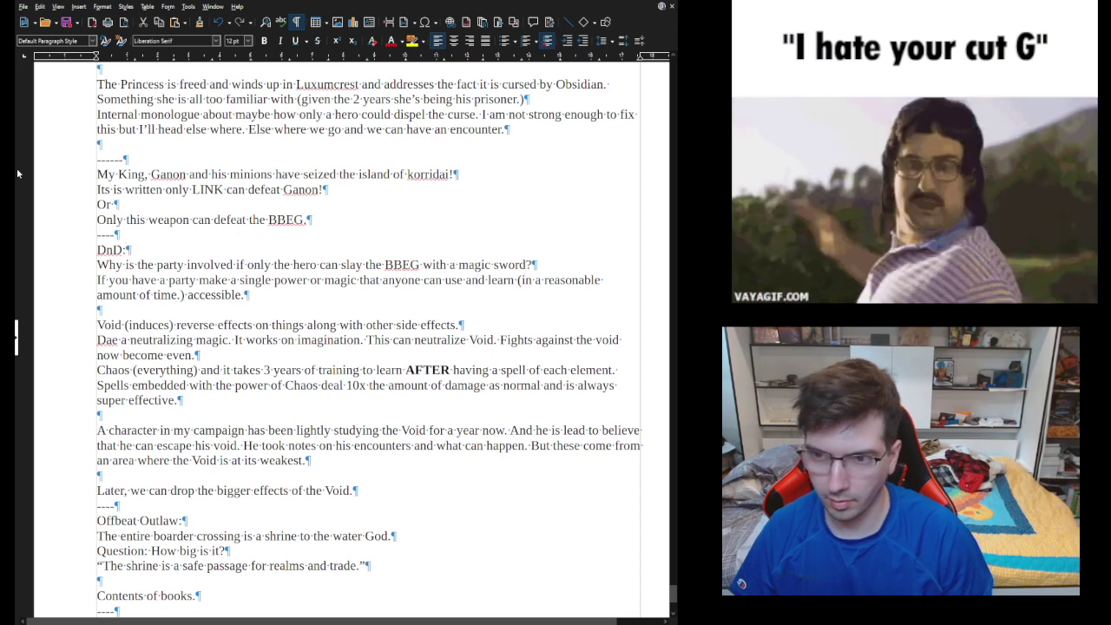
Step: Move the four lines from the legendary heroes sentence through "Puzzle:" to directly below "Later, we can drop the bigger effects of the Void."
scroll(17, 173, "down", 5)
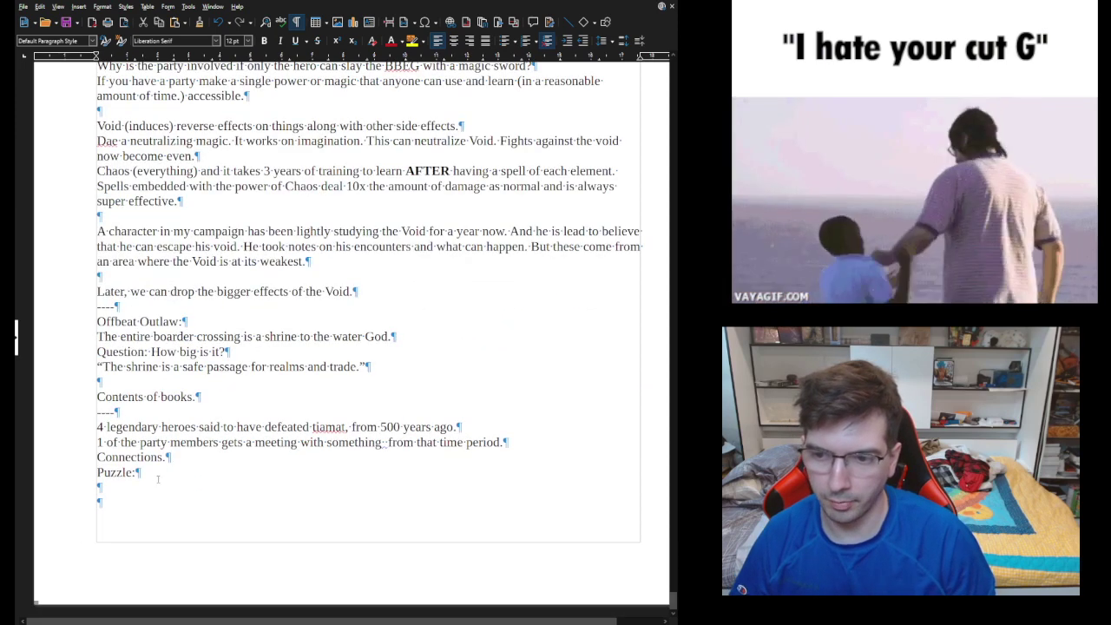
left_click_drag(139, 473, 62, 432)
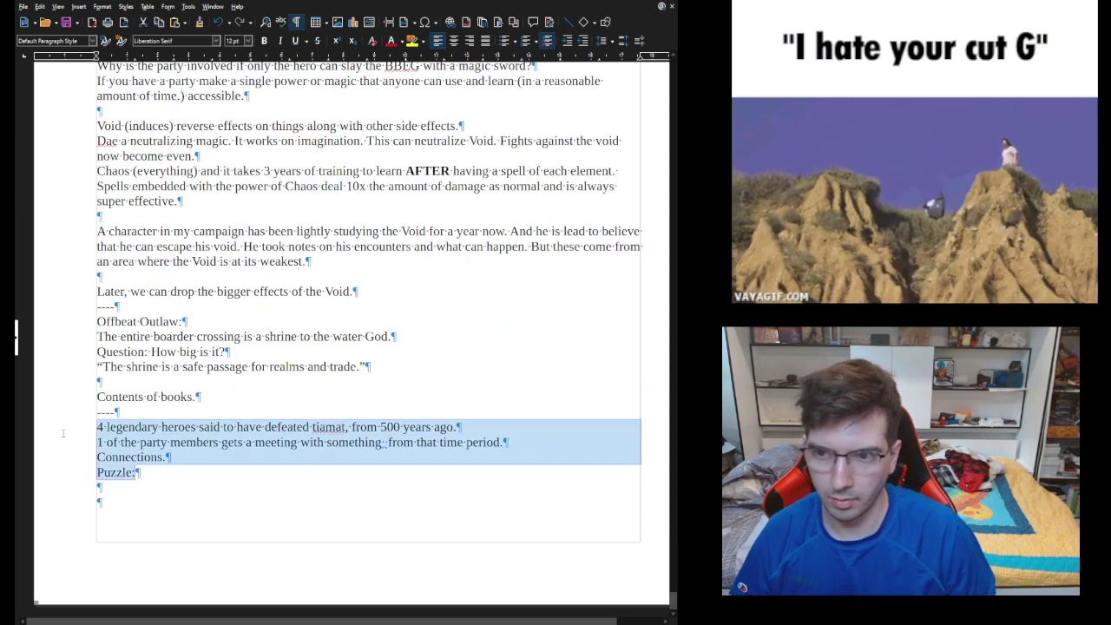
key("Delete")
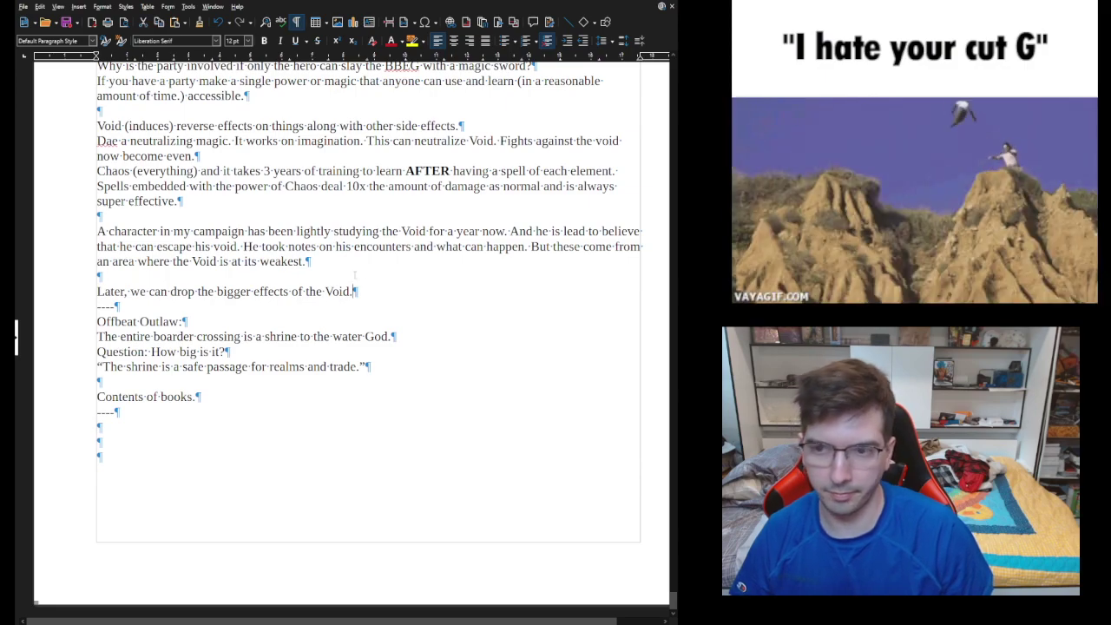
key("ctrl+z")
key("ctrl+z")
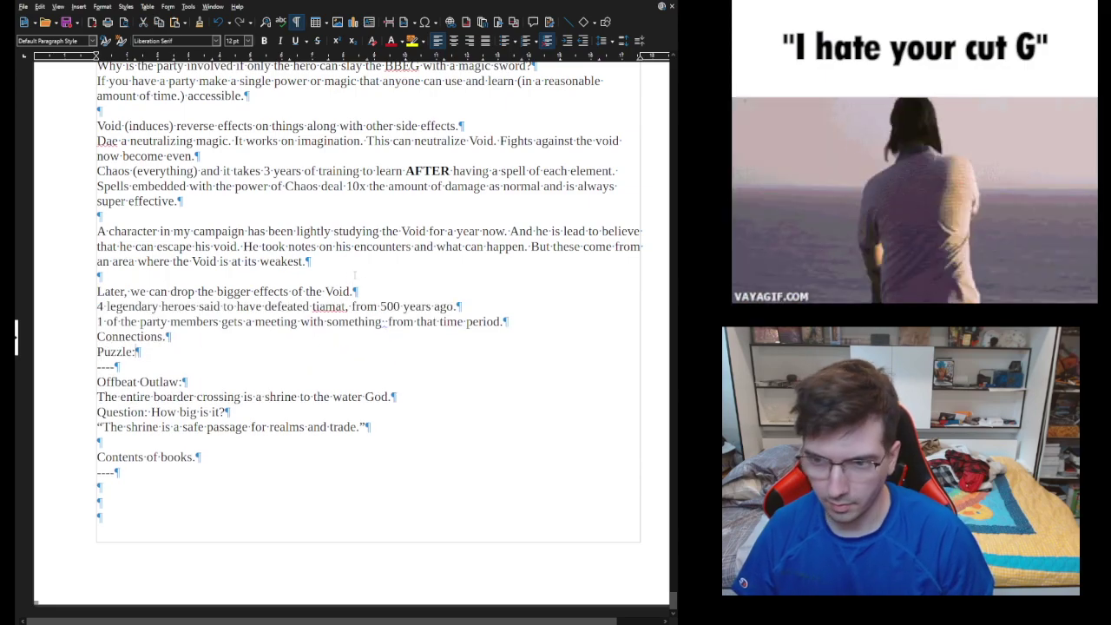
Step: Review the rearranged Level 4F lore notes from the stage heading through the DnD section to the Offbeat Outlaw and books lines
scroll(354, 275, "up", 10)
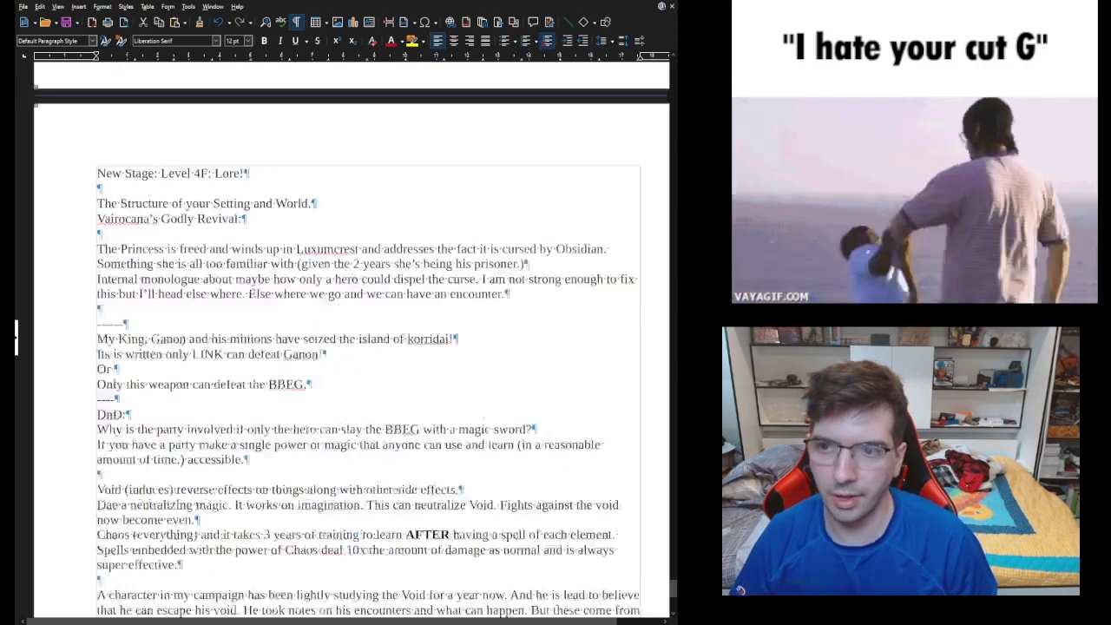
scroll(350, 277, "down", 3)
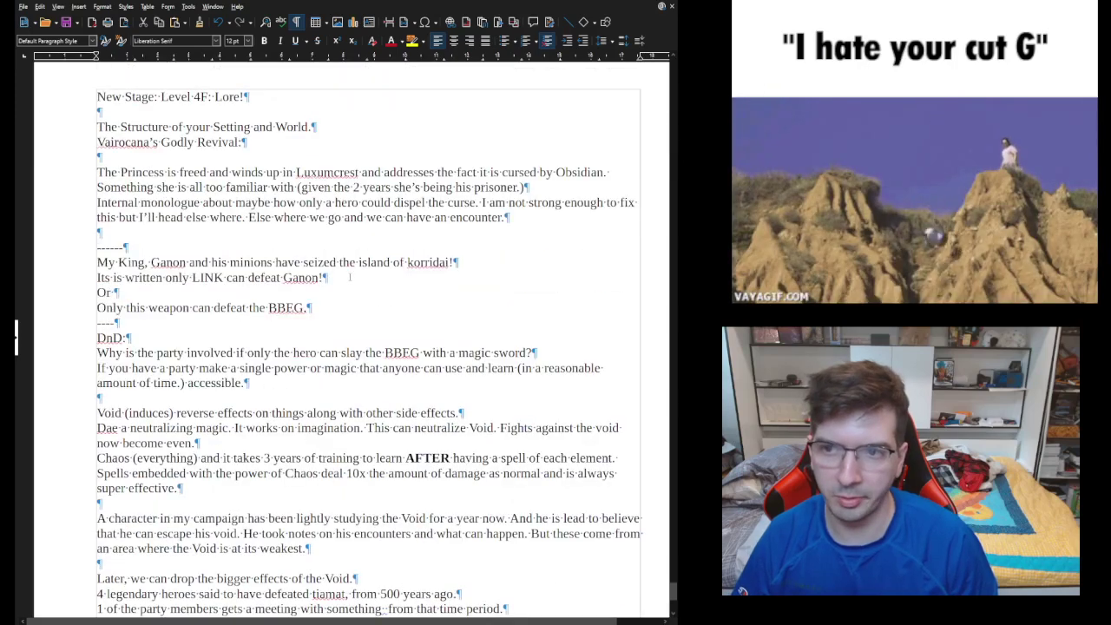
scroll(350, 276, "up", 4)
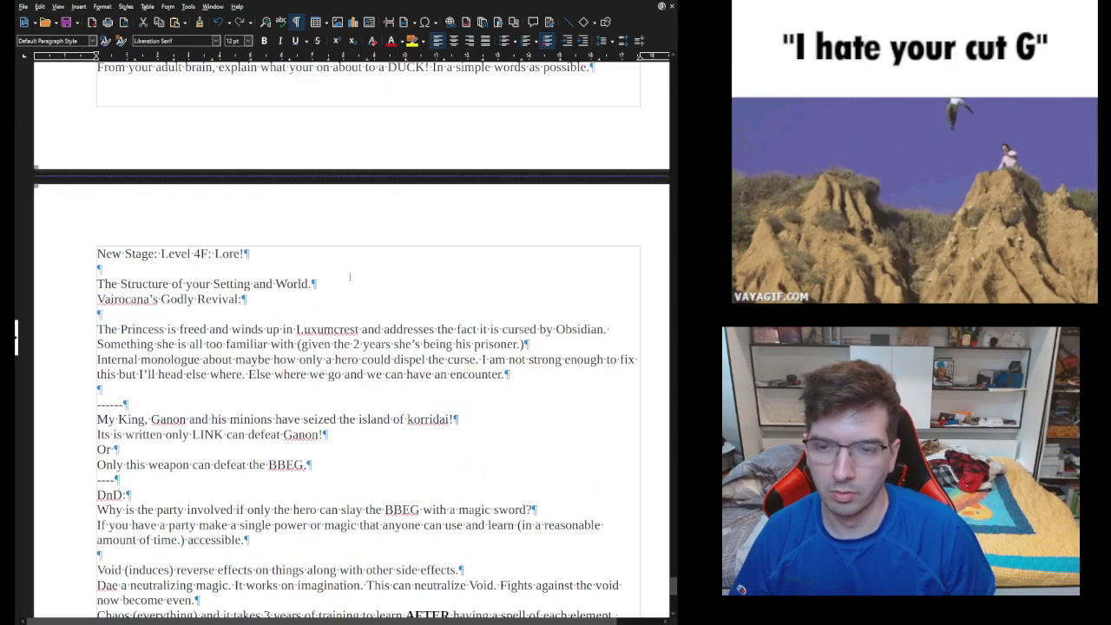
scroll(291, 299, "down", 4)
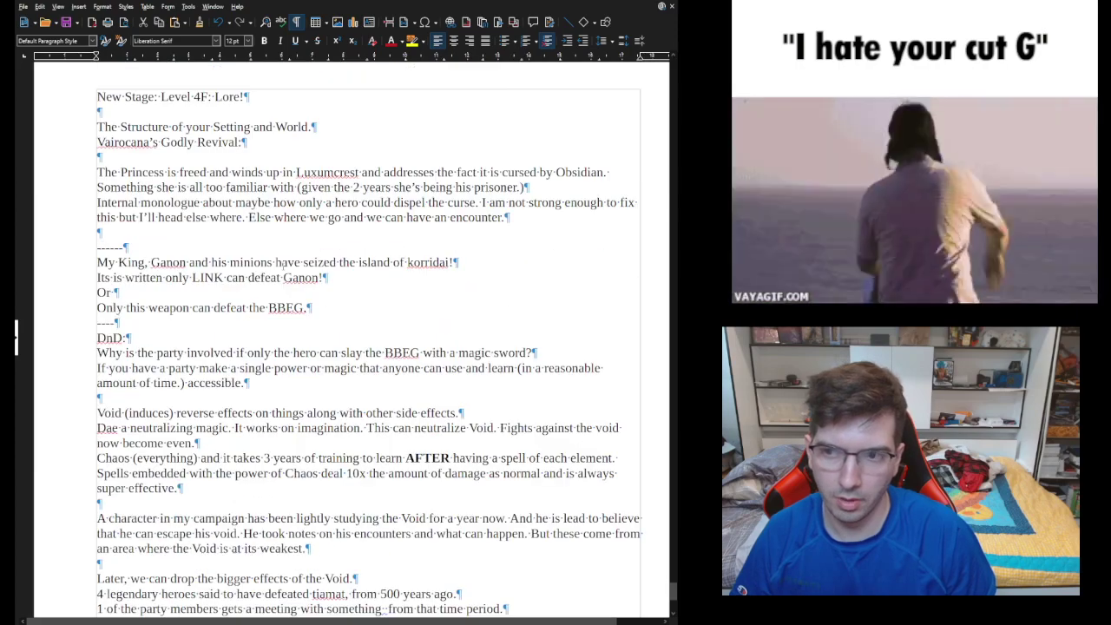
scroll(291, 298, "down", 4)
scroll(282, 262, "down", 2)
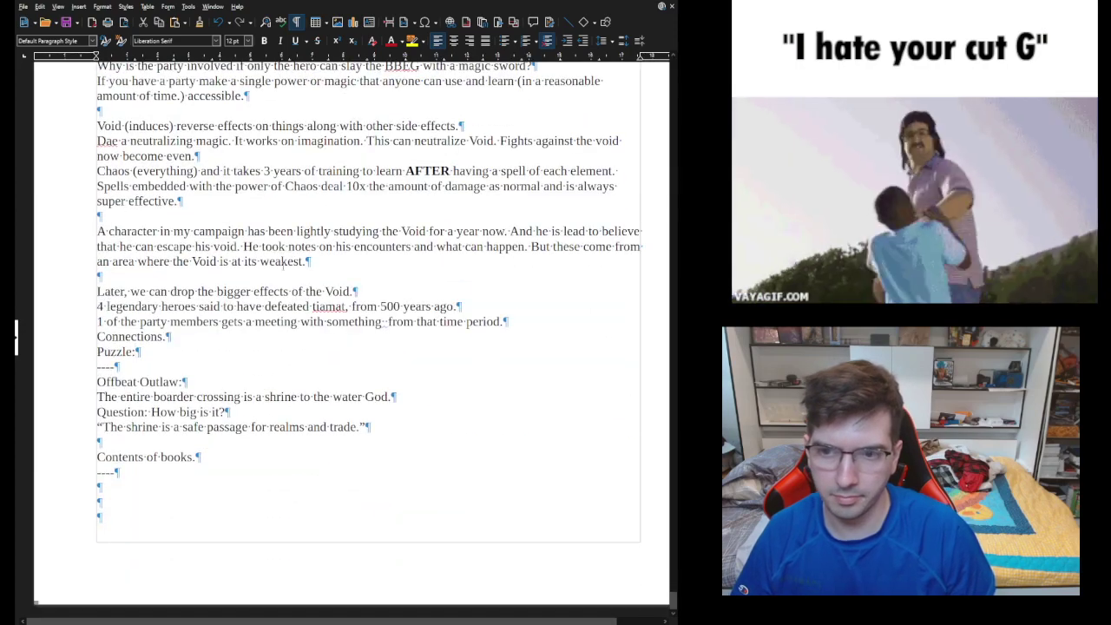
scroll(282, 265, "up", 10)
scroll(282, 266, "down", 6)
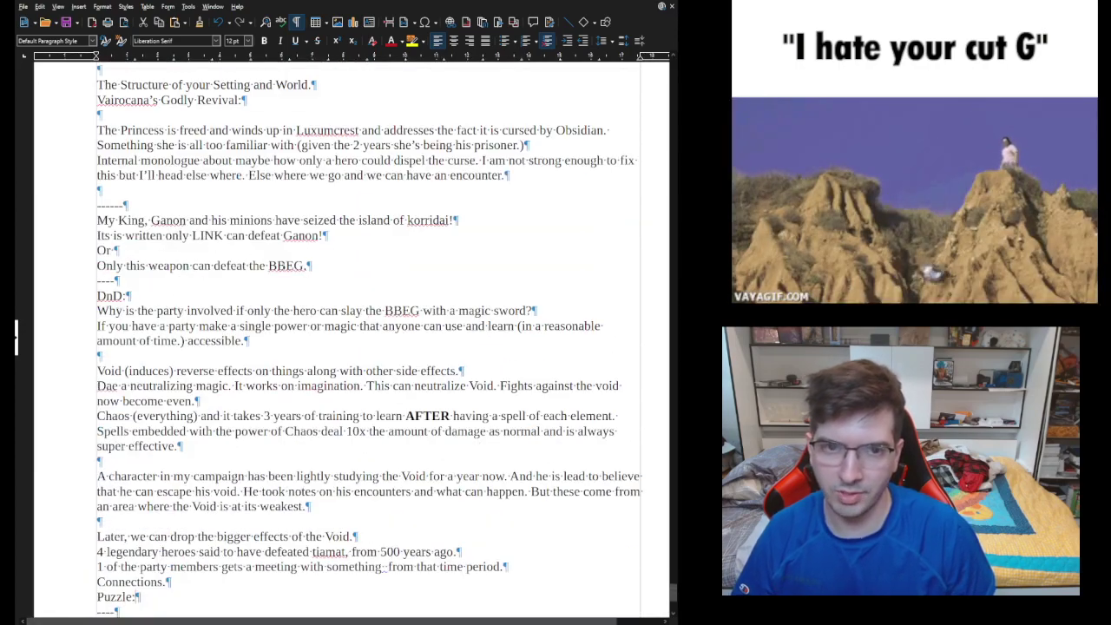
scroll(282, 267, "up", 4)
scroll(282, 266, "down", 3)
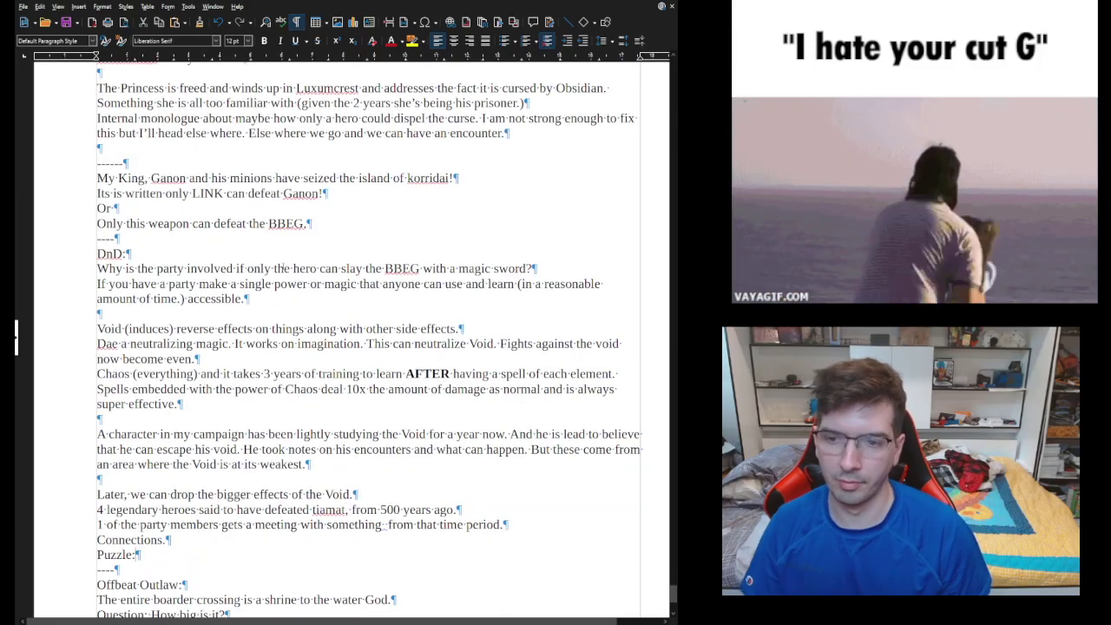
scroll(282, 267, "down", 6)
scroll(280, 268, "up", 9)
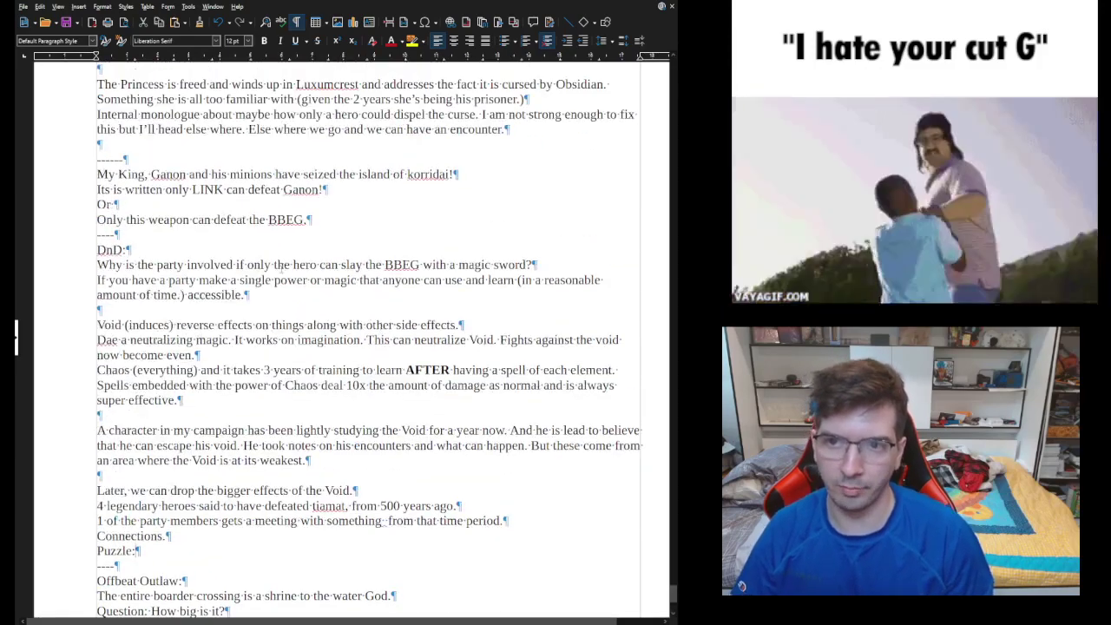
scroll(279, 269, "down", 2)
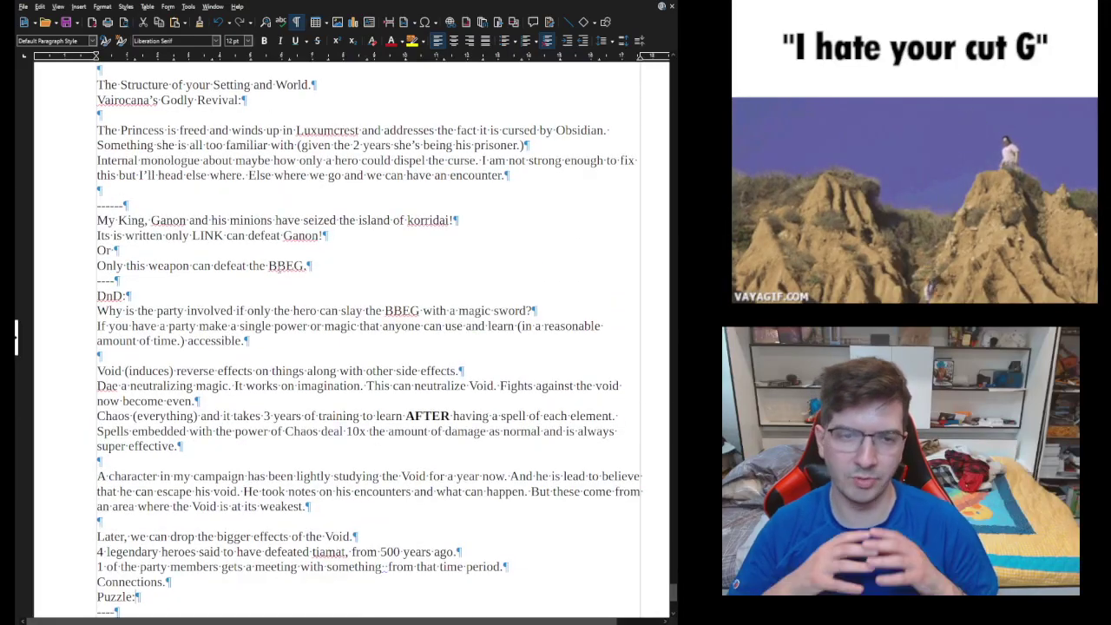